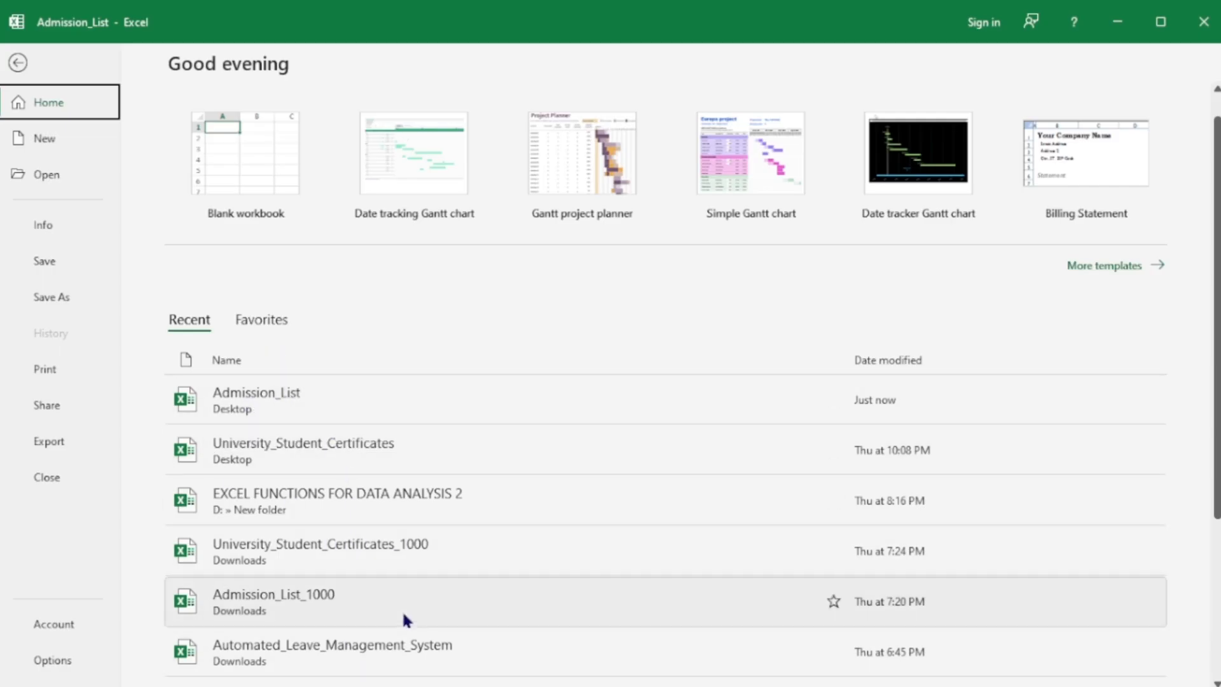
Add the University_Student_Certificates workbook to the favorites and check the favorites list before returning to the recent files
{"action": "left_click", "coordinate": [244, 324]}
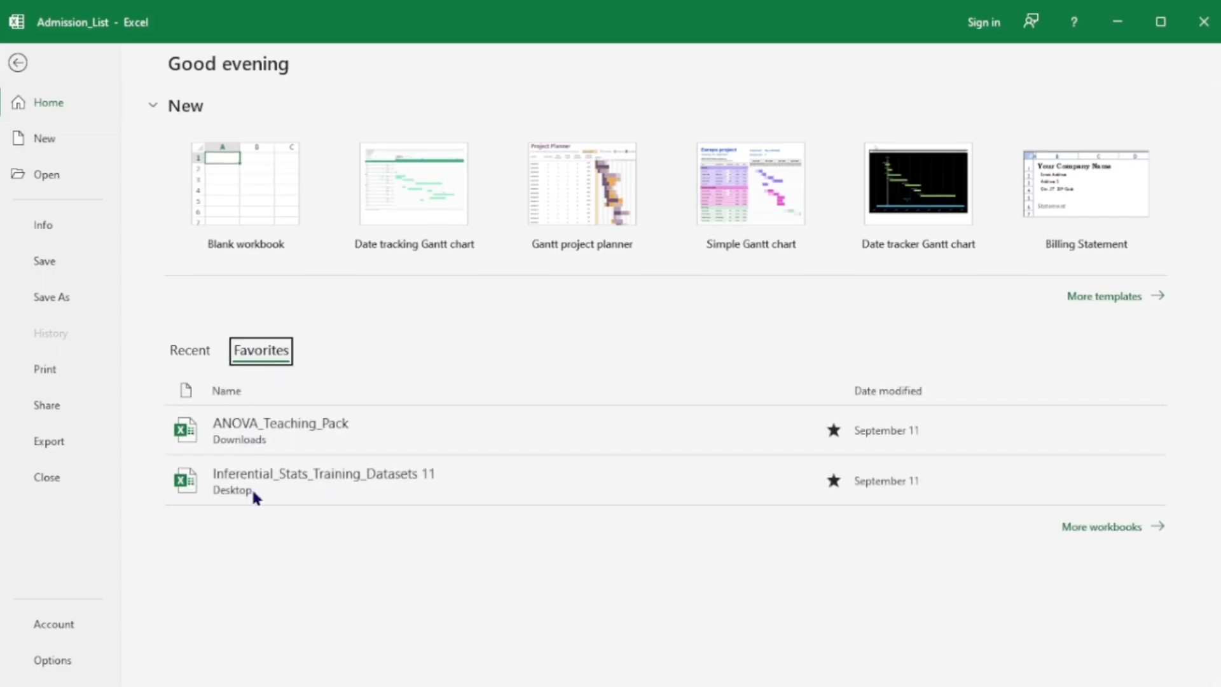
{"action": "left_click", "coordinate": [190, 351]}
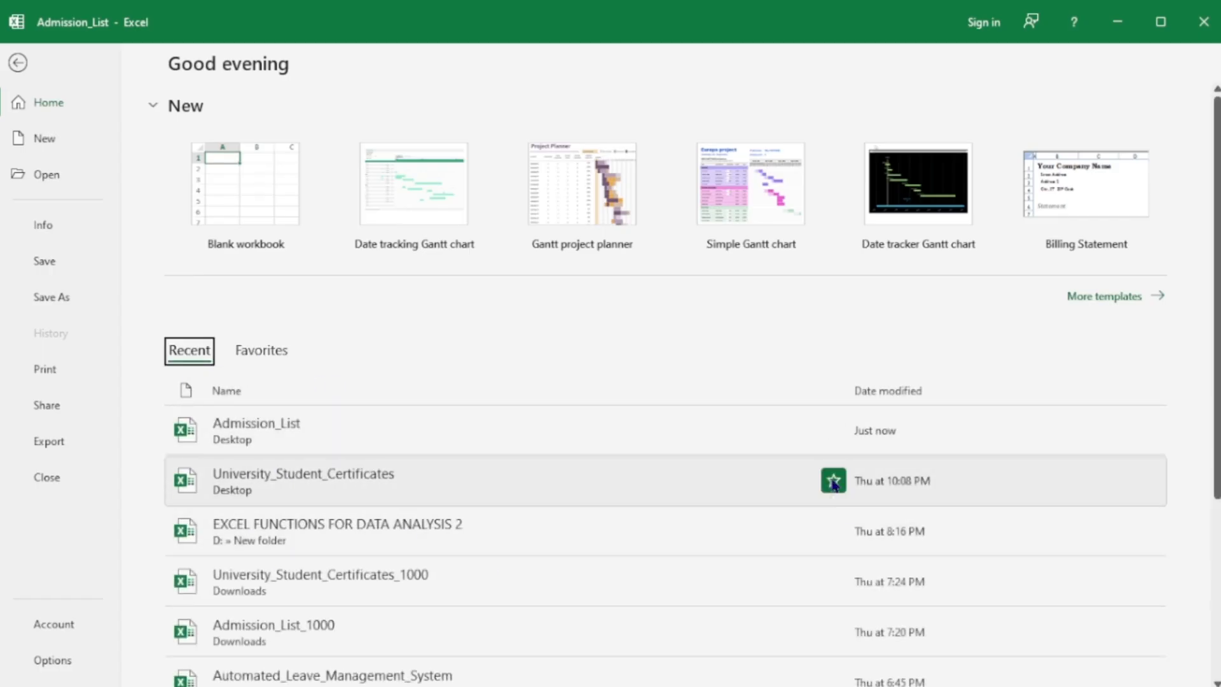
{"action": "left_click", "coordinate": [834, 483]}
{"action": "scroll", "coordinate": [391, 433], "scroll_direction": "down", "scroll_amount": 3}
{"action": "scroll", "coordinate": [394, 426], "scroll_direction": "up", "scroll_amount": 3}
{"action": "left_click", "coordinate": [261, 352]}
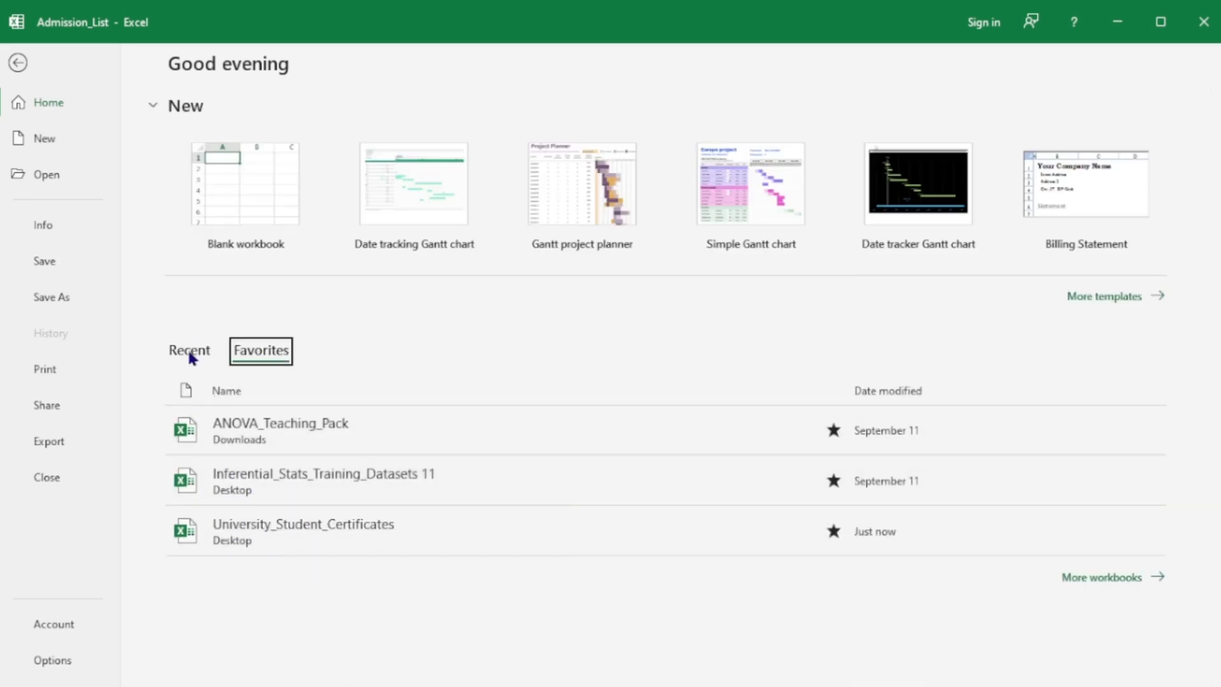
{"action": "left_click", "coordinate": [191, 350]}
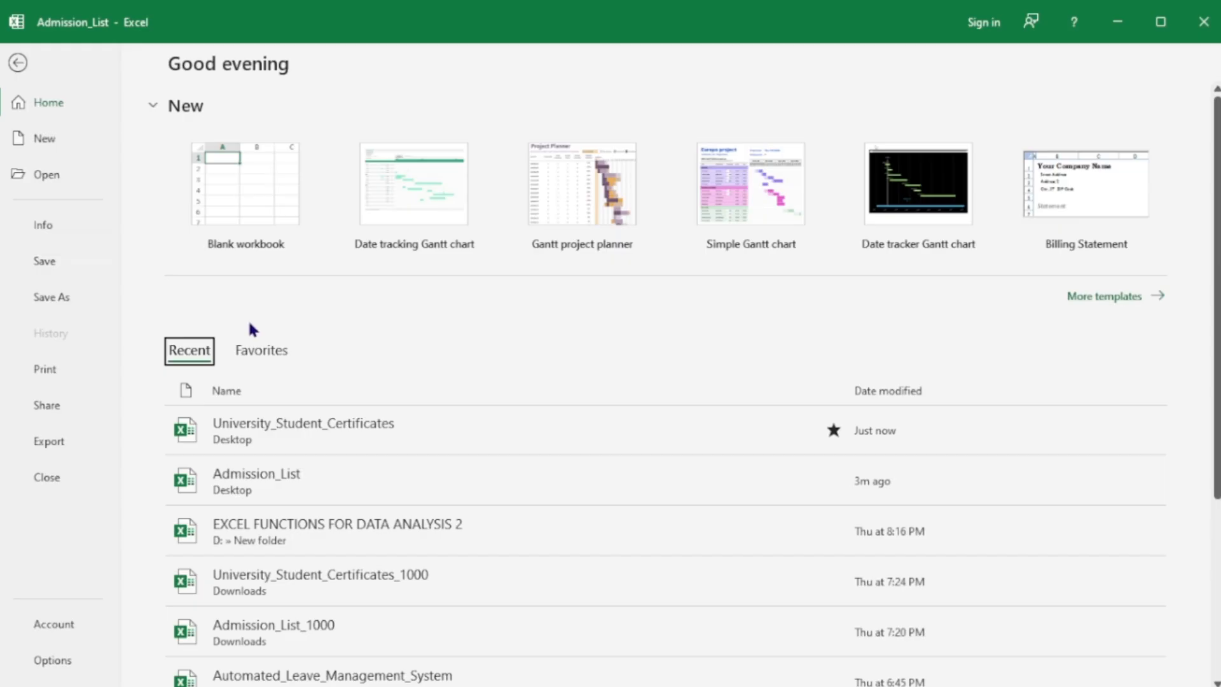
Create a blank workbook and select cell C7 in its first sheet
{"action": "left_click", "coordinate": [246, 188]}
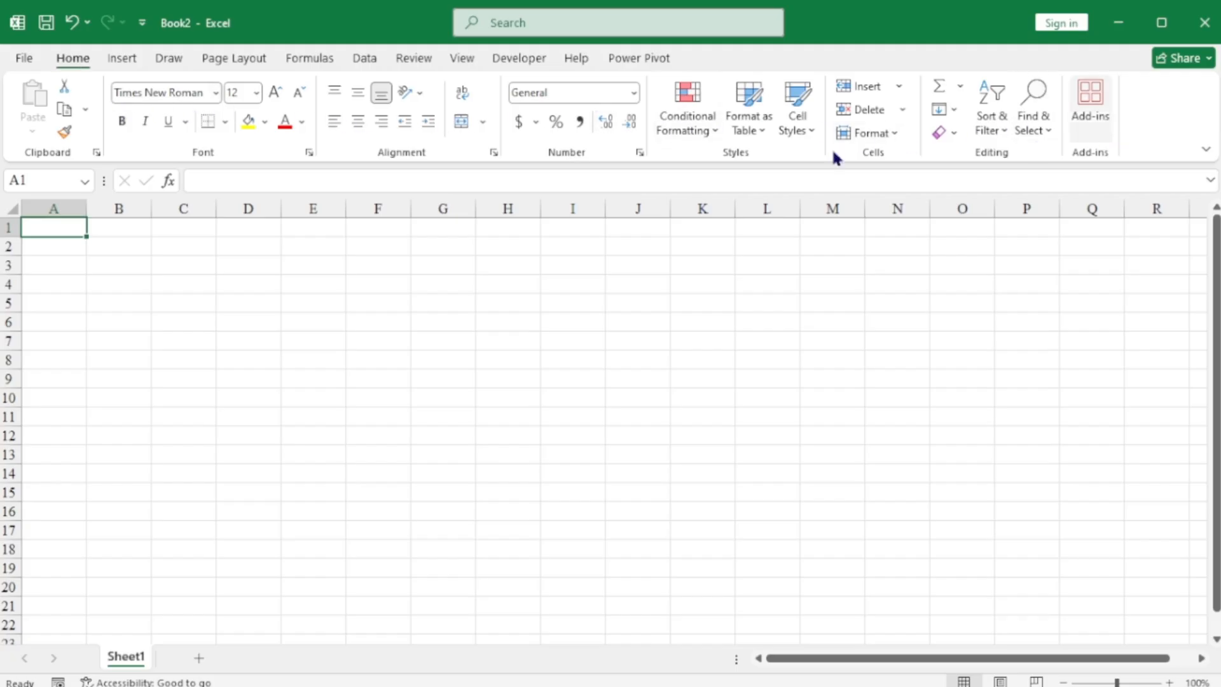
{"action": "left_click", "coordinate": [124, 62]}
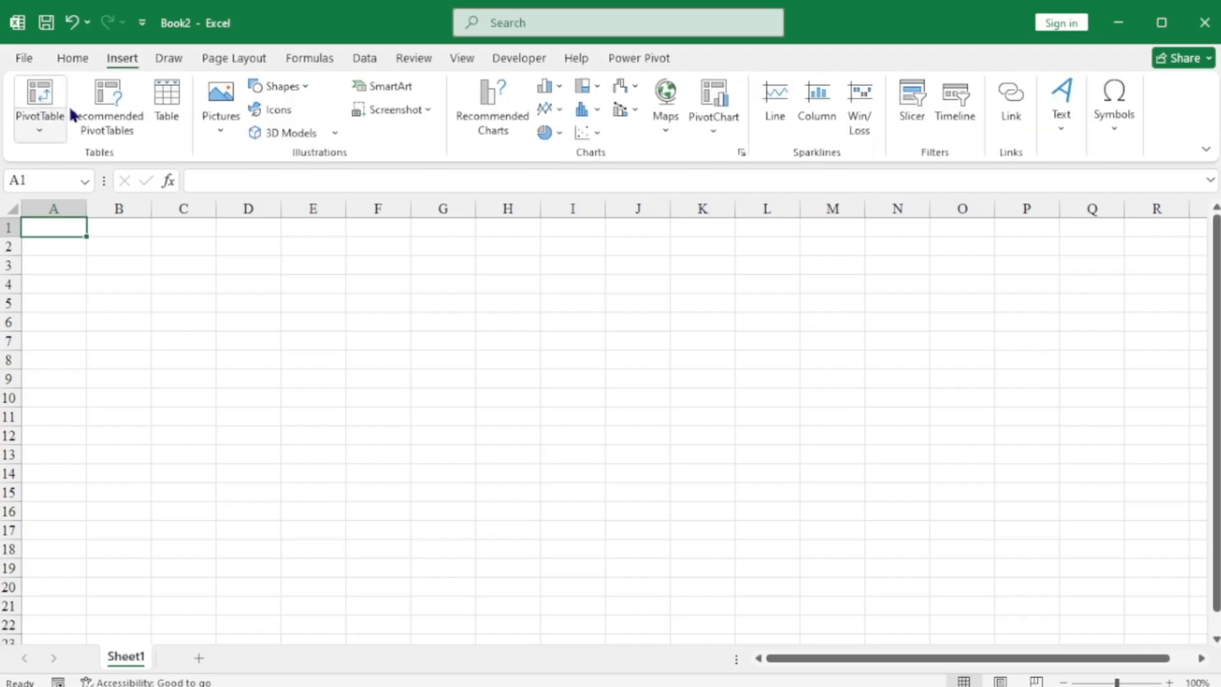
{"action": "left_click", "coordinate": [70, 58]}
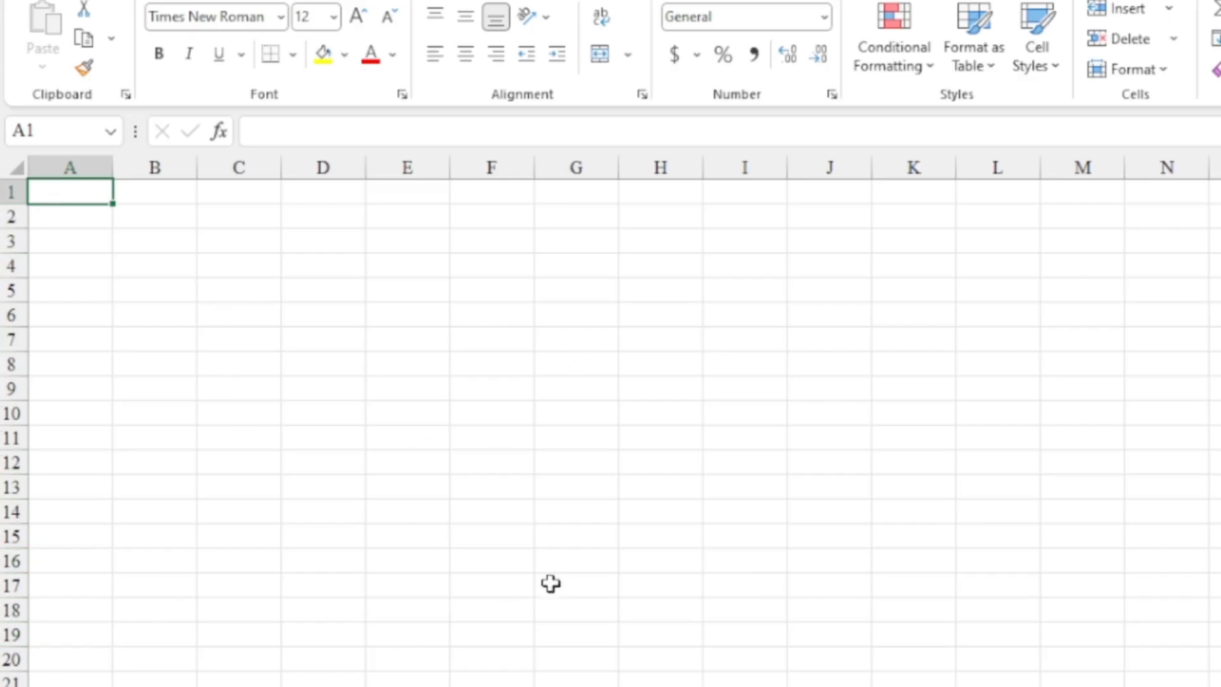
{"action": "left_click", "coordinate": [229, 339]}
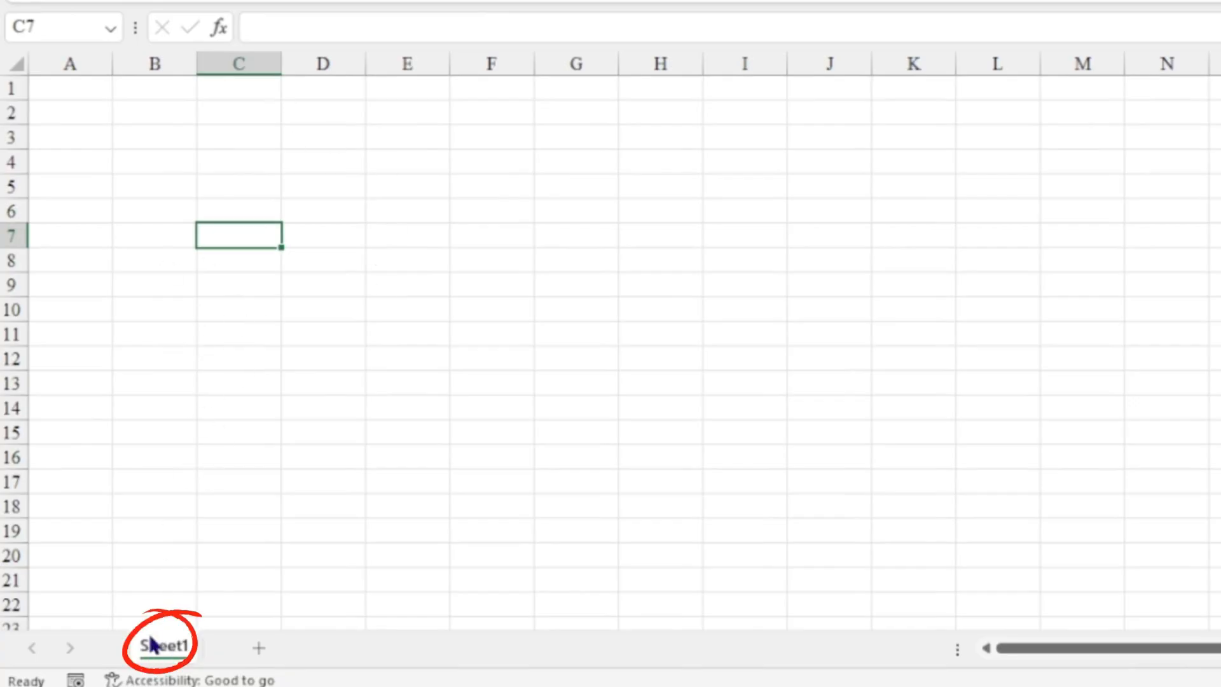
Add two new worksheets after Sheet1
{"action": "left_click", "coordinate": [259, 652]}
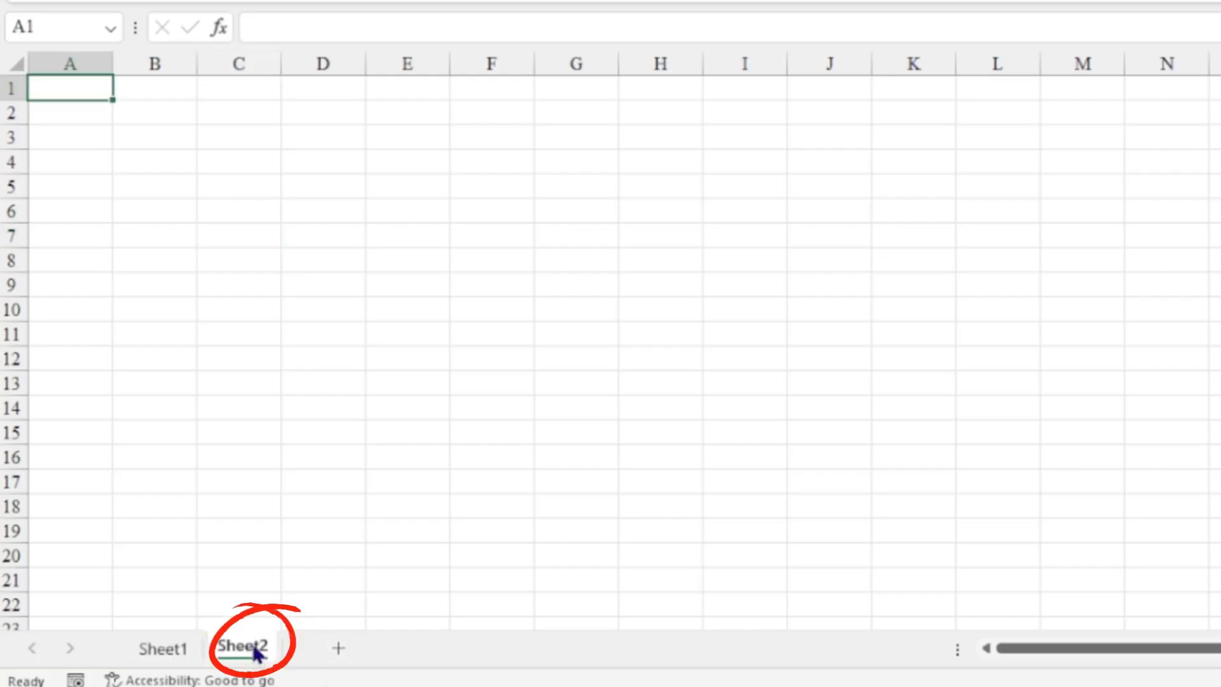
{"action": "left_click", "coordinate": [337, 650]}
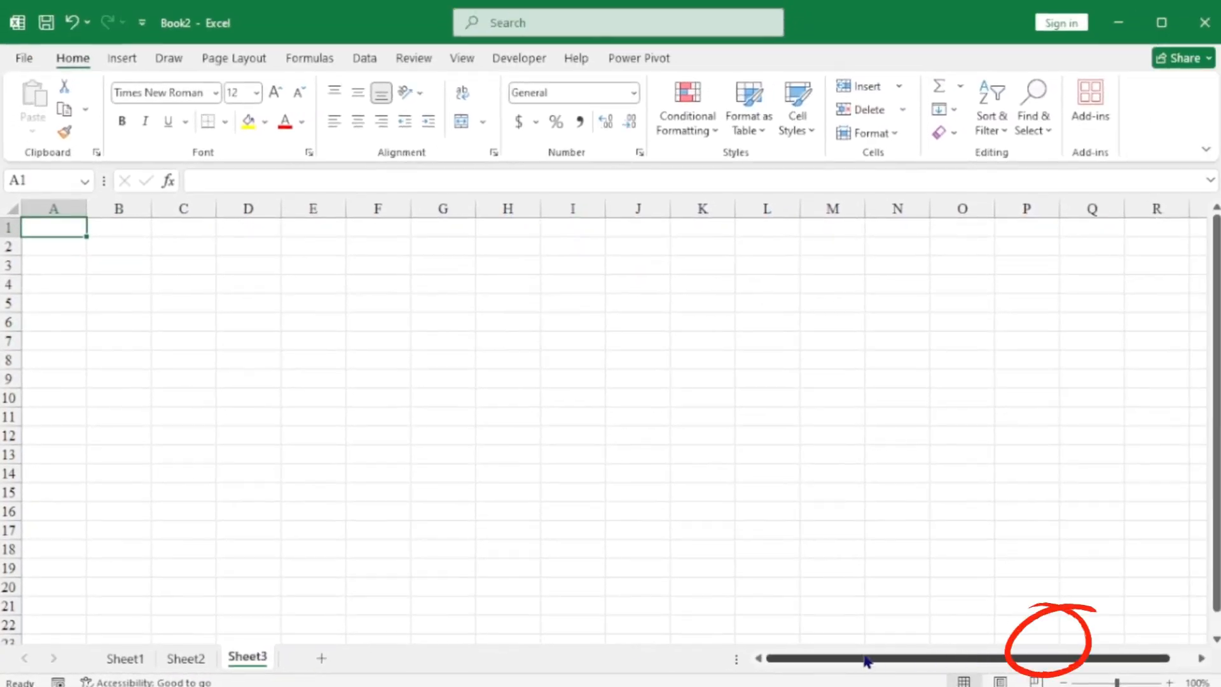
{"action": "left_click_drag", "start_coordinate": [866, 662], "coordinate": [820, 665]}
{"action": "left_click_drag", "start_coordinate": [1215, 419], "coordinate": [1215, 422]}
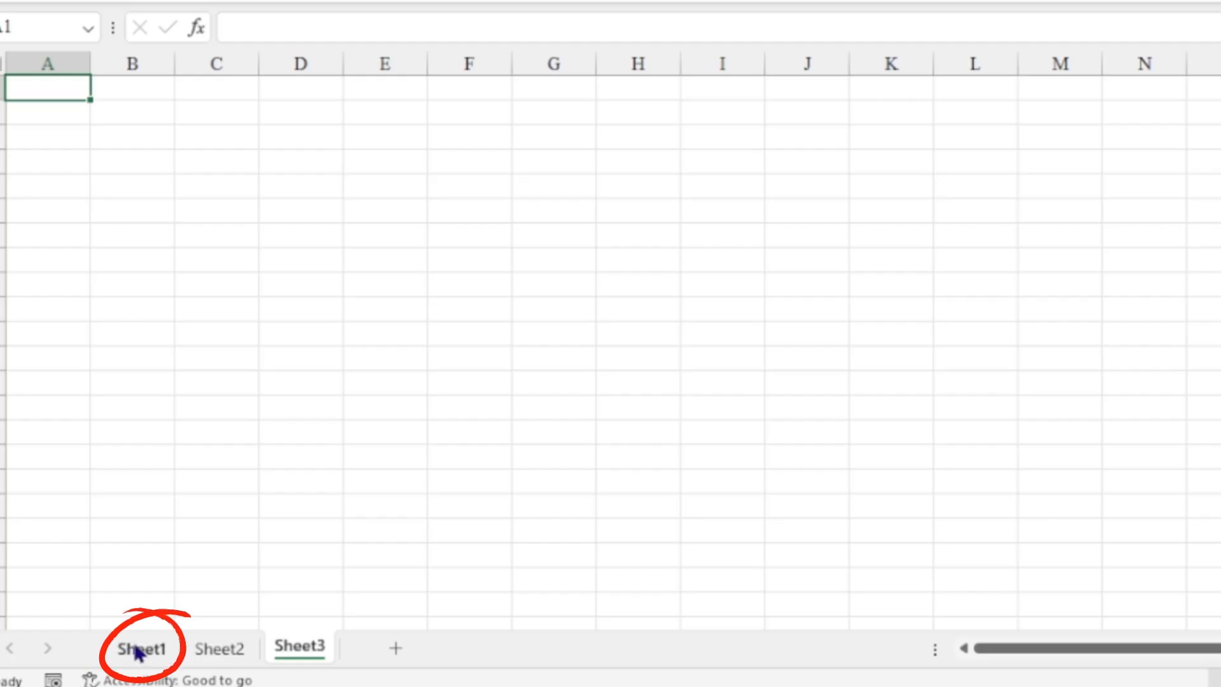
Rename Sheet1 as "student details"
{"action": "double_click", "coordinate": [136, 649]}
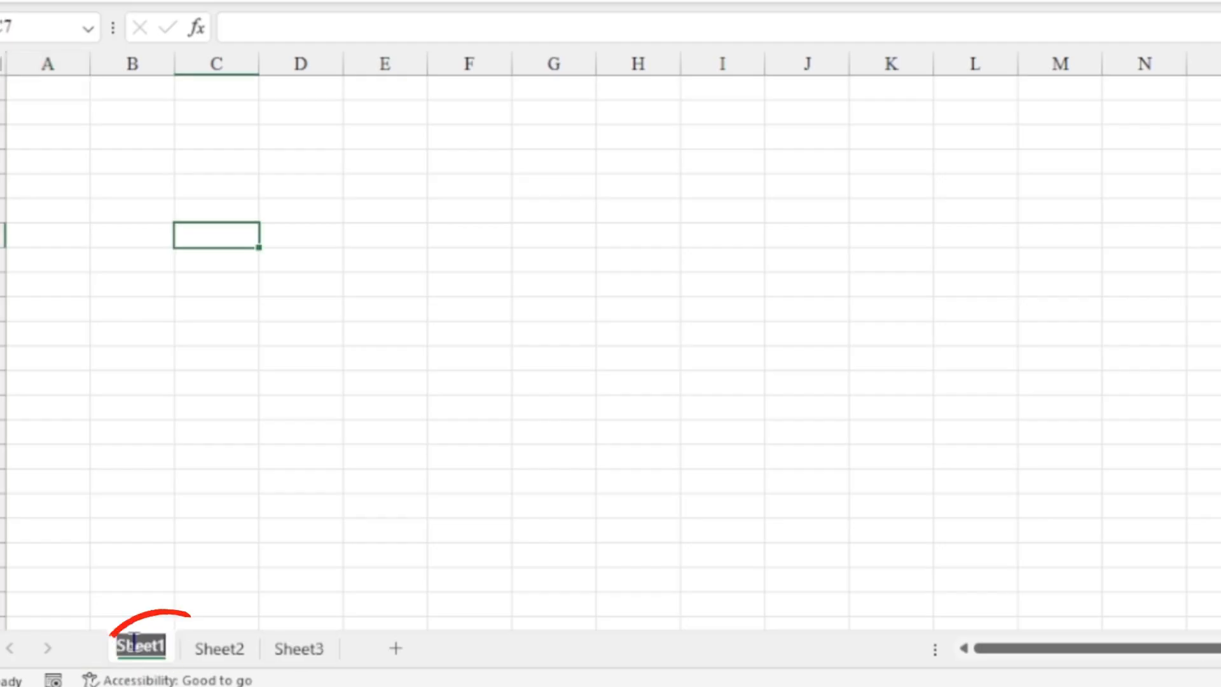
{"action": "type", "text": "sR"}
{"action": "key", "text": "BackSpace"}
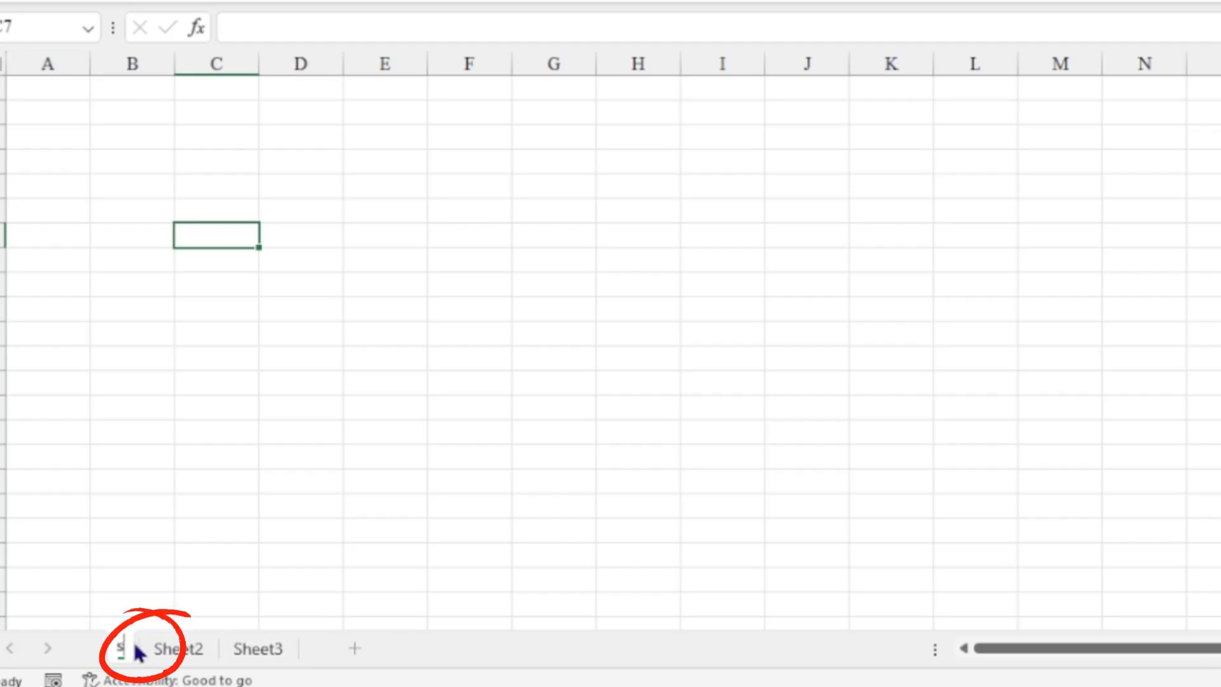
{"action": "type", "text": "t"}
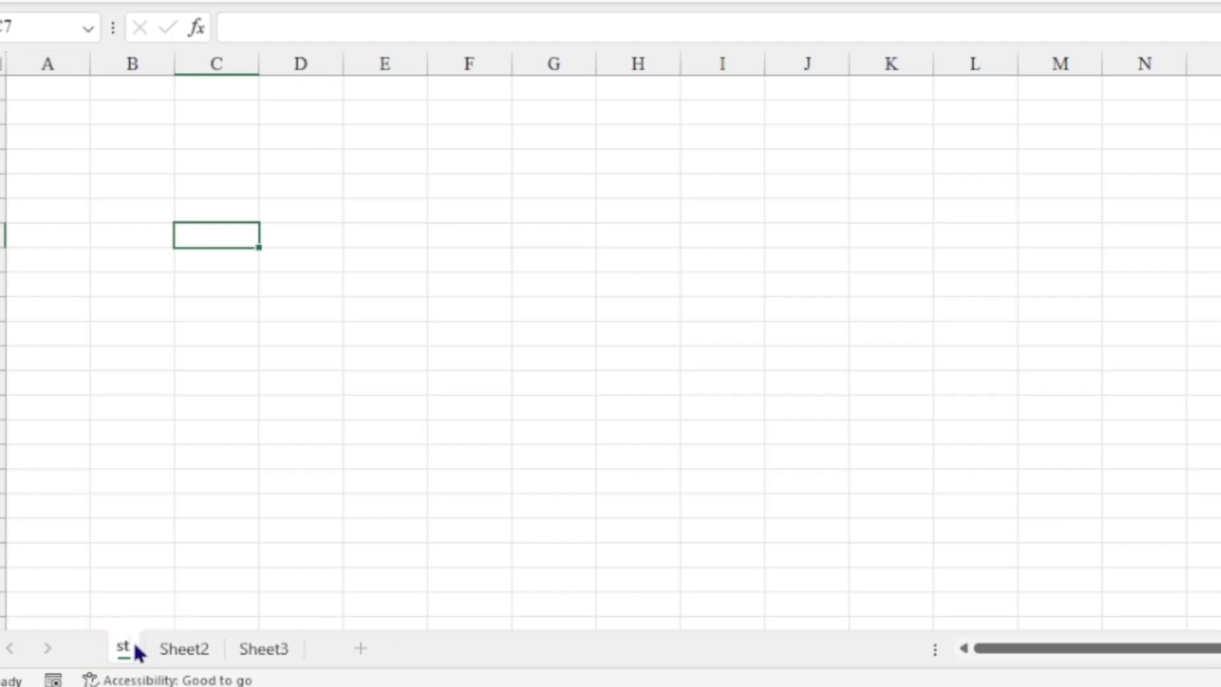
{"action": "type", "text": "udent"}
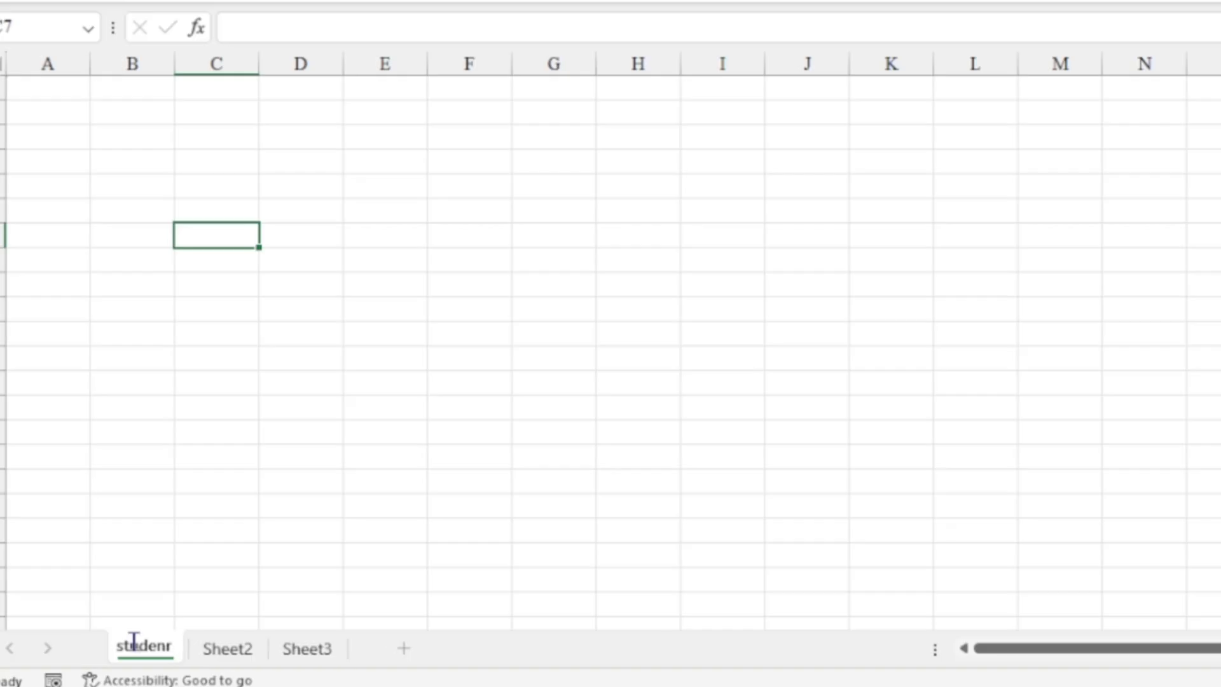
{"action": "key", "text": "BackSpace"}
{"action": "type", "text": "t details"}
{"action": "key", "text": "Return"}
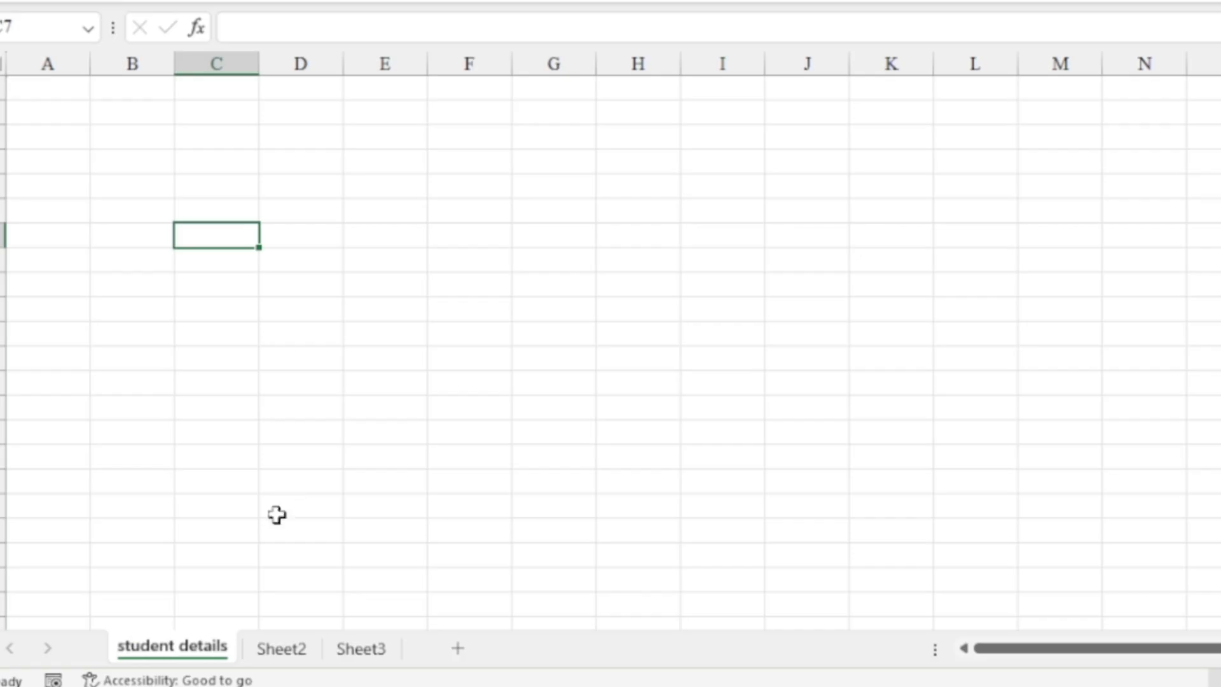
Rename Sheet2 as "Studenr Result"
{"action": "left_click", "coordinate": [280, 655]}
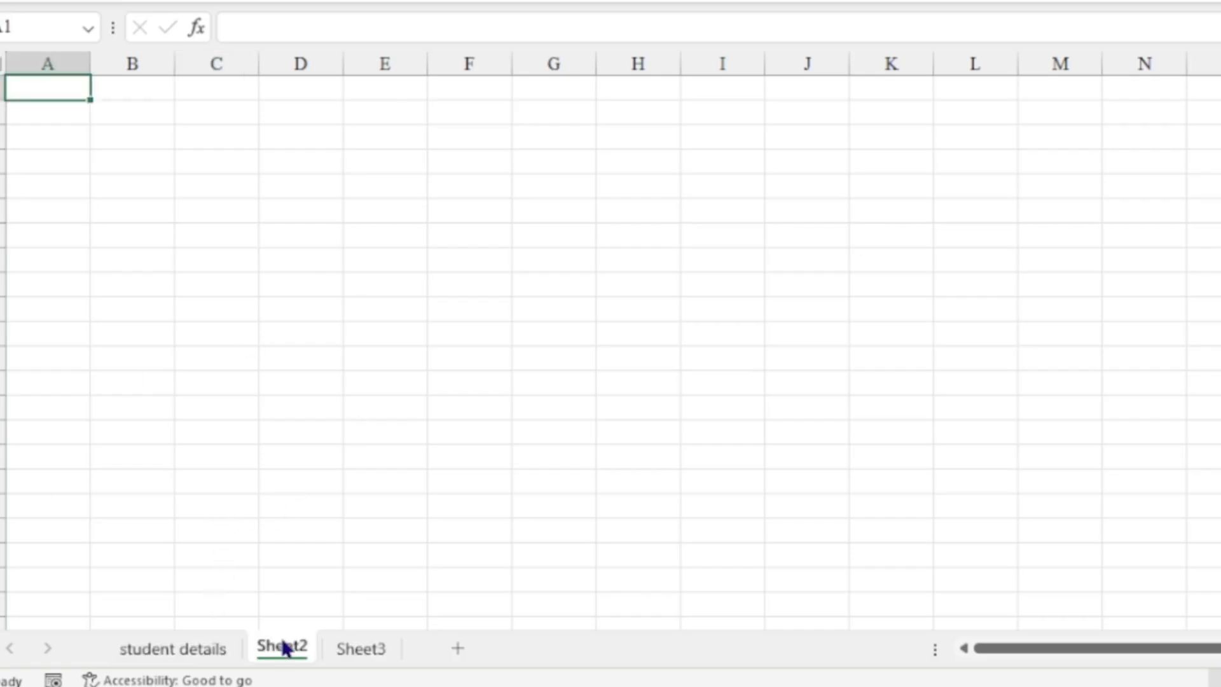
{"action": "right_click", "coordinate": [283, 652]}
{"action": "left_click", "coordinate": [372, 381]}
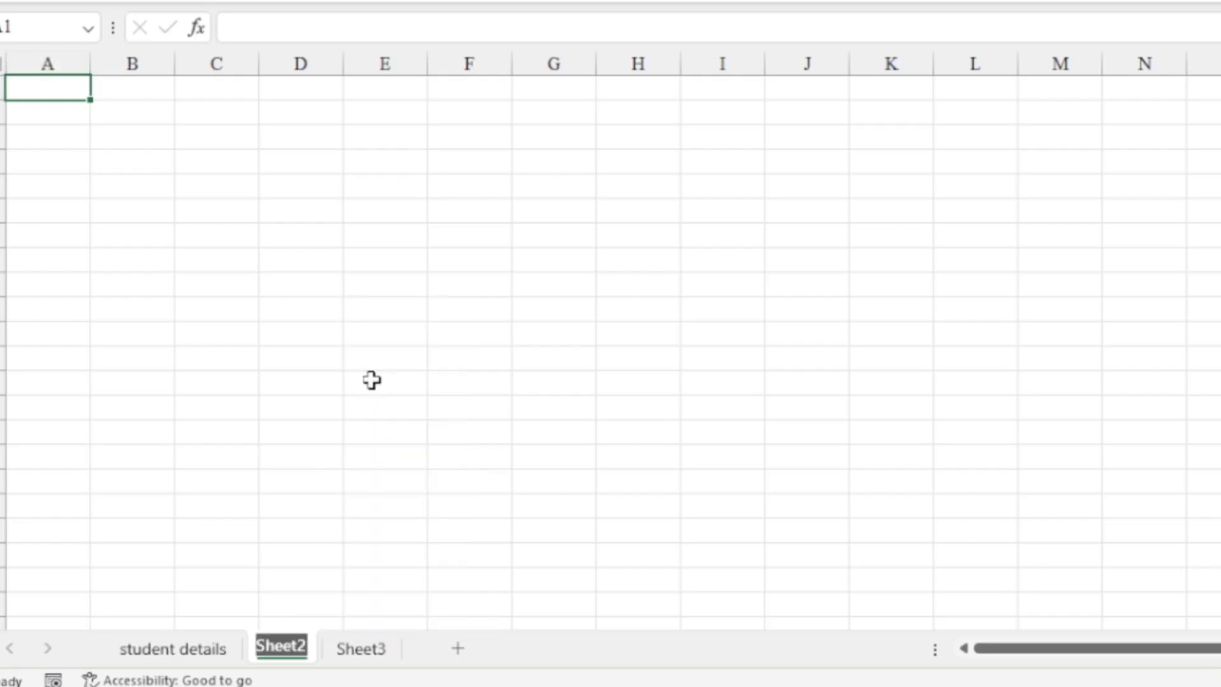
{"action": "type", "text": "S"}
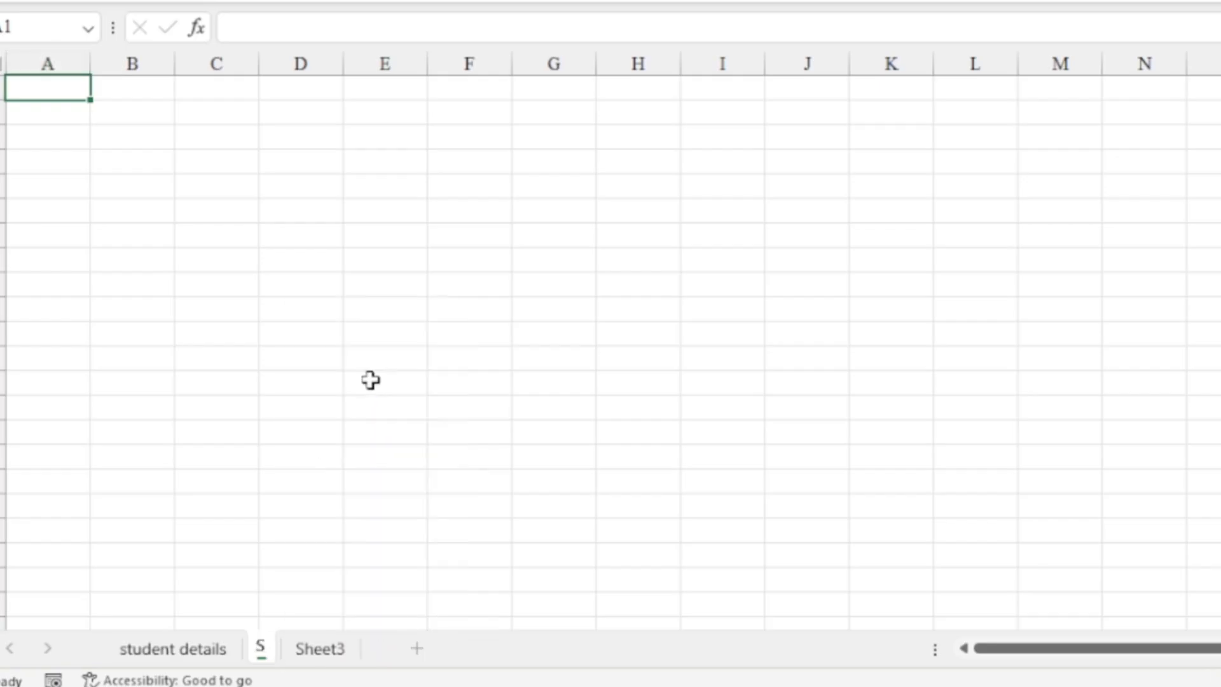
{"action": "type", "text": "tudenr"}
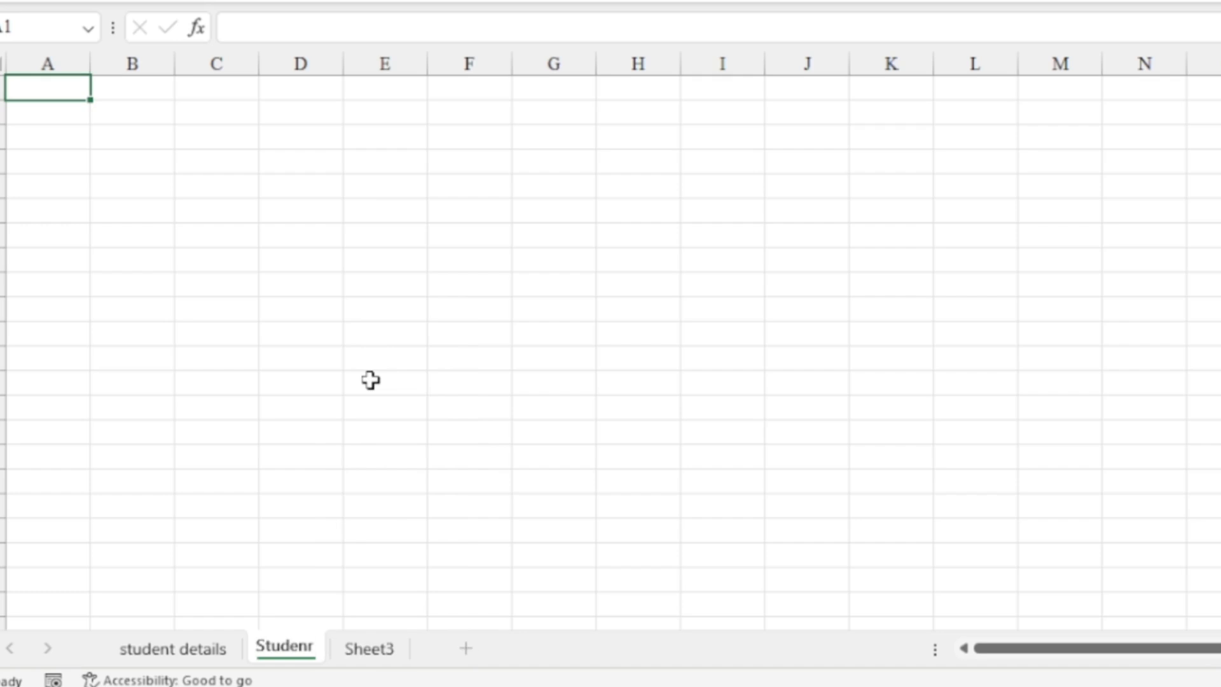
{"action": "type", "text": " Result"}
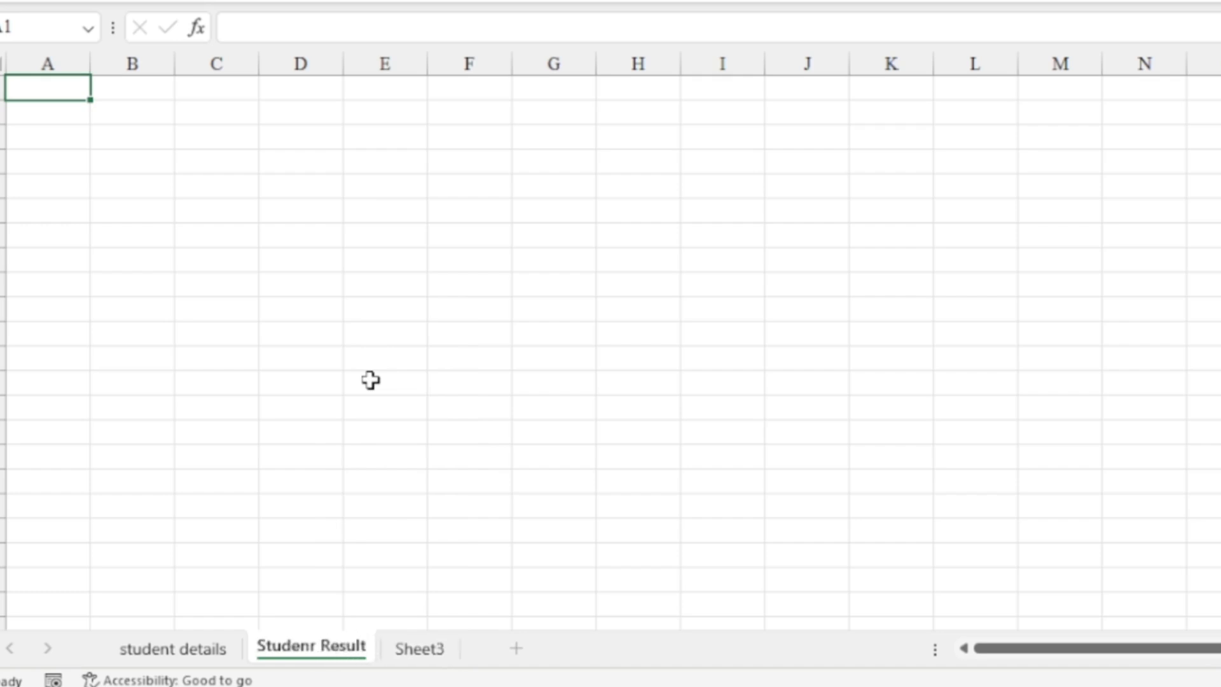
{"action": "key", "text": "Return"}
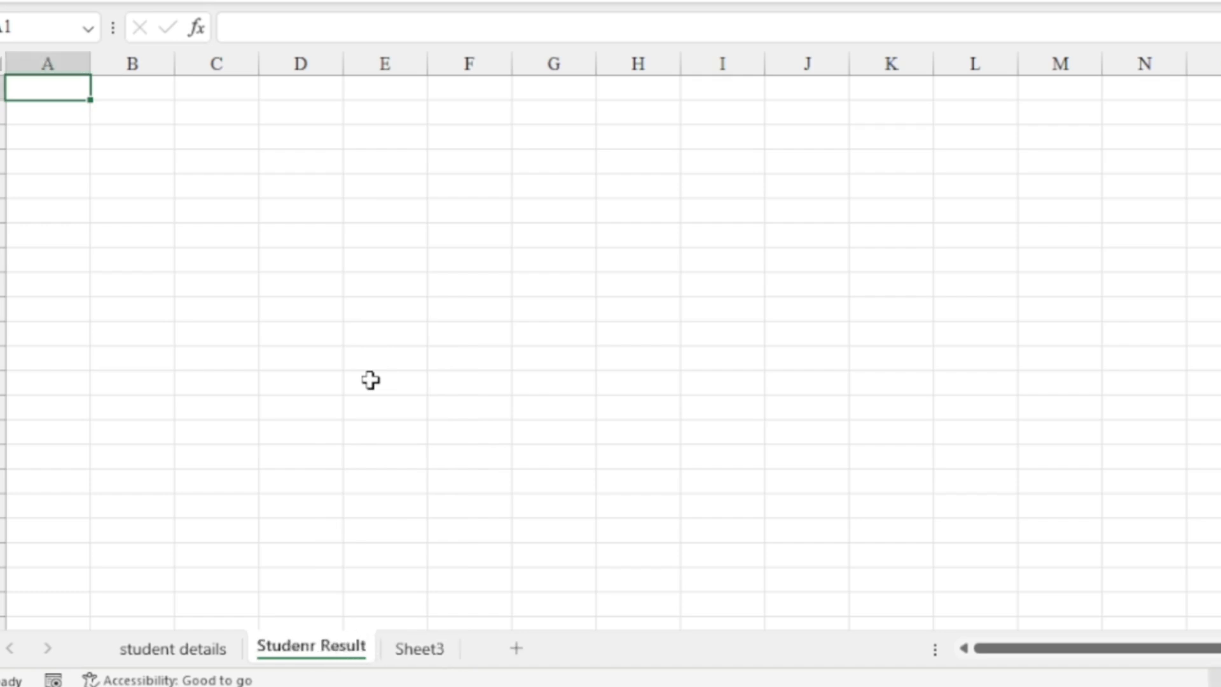
Set the tab color of the student details sheet to standard red
{"action": "left_click", "coordinate": [166, 650]}
{"action": "right_click", "coordinate": [164, 650]}
{"action": "mouse_move", "coordinate": [242, 518]}
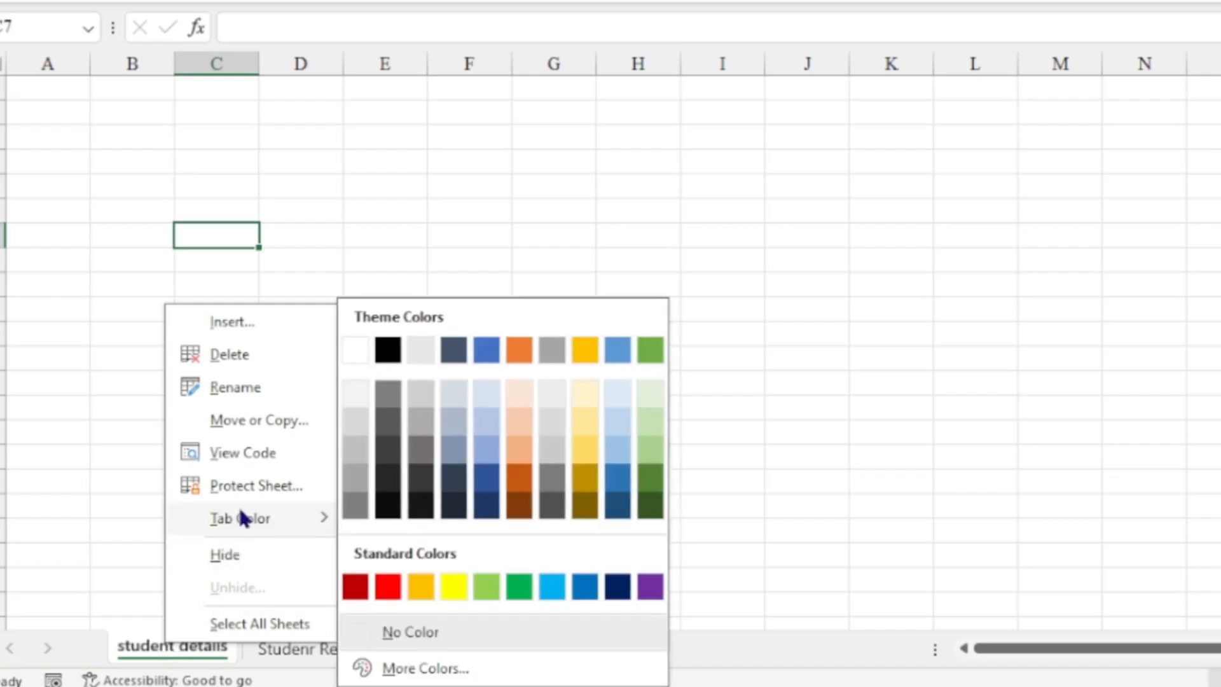
{"action": "left_click", "coordinate": [387, 585]}
Set the tab color of the Studenr Result sheet to standard purple and return to the student details sheet
{"action": "left_click", "coordinate": [310, 654]}
{"action": "right_click", "coordinate": [310, 660]}
{"action": "mouse_move", "coordinate": [414, 523]}
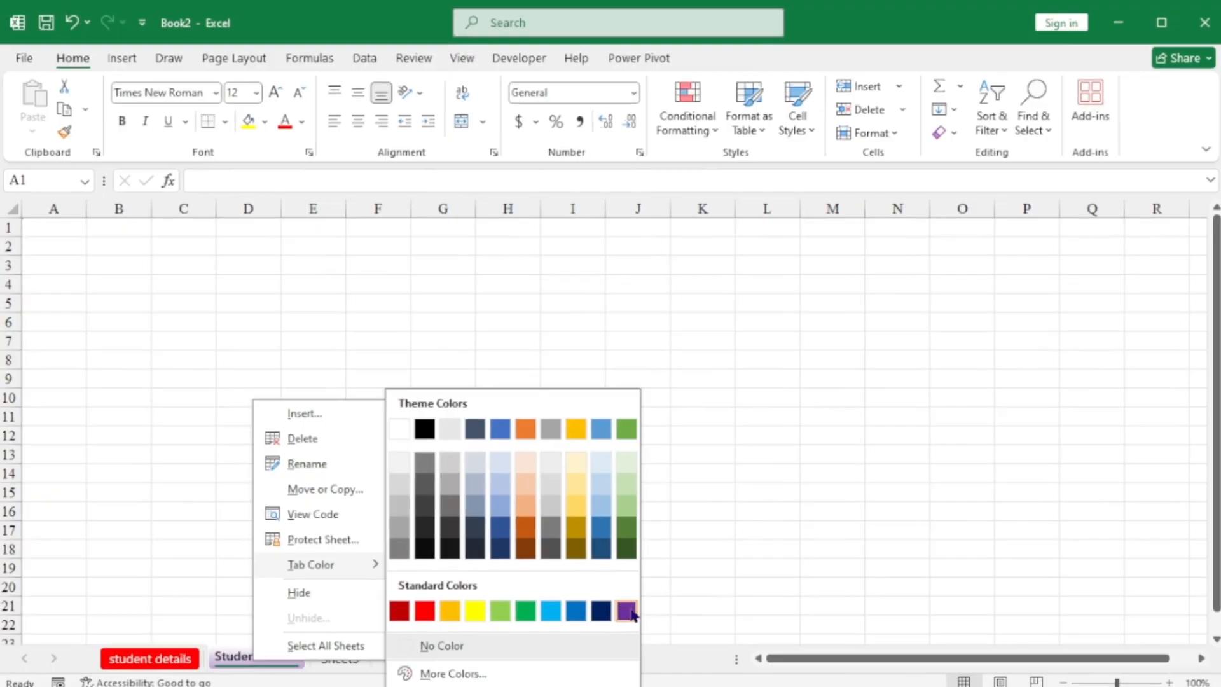
{"action": "left_click", "coordinate": [627, 610]}
{"action": "left_click", "coordinate": [287, 584]}
{"action": "left_click", "coordinate": [148, 655]}
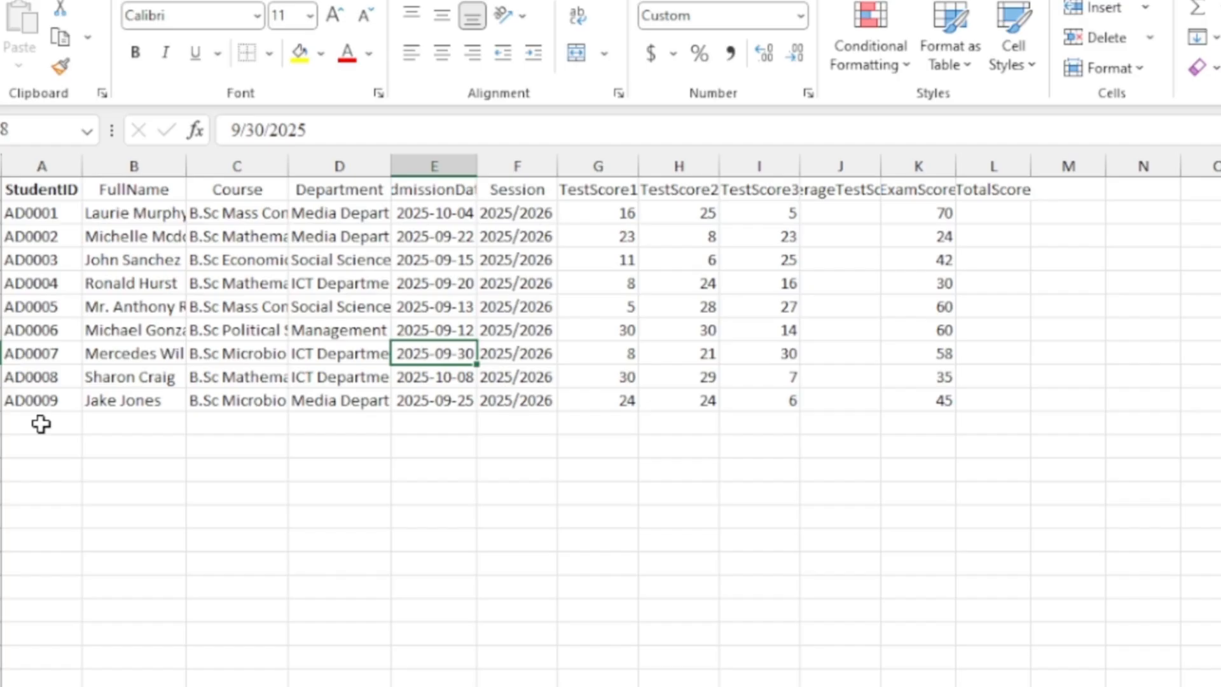
Enter the new student's ID in A11 and full name in capitals in B11
{"action": "left_click", "coordinate": [41, 425]}
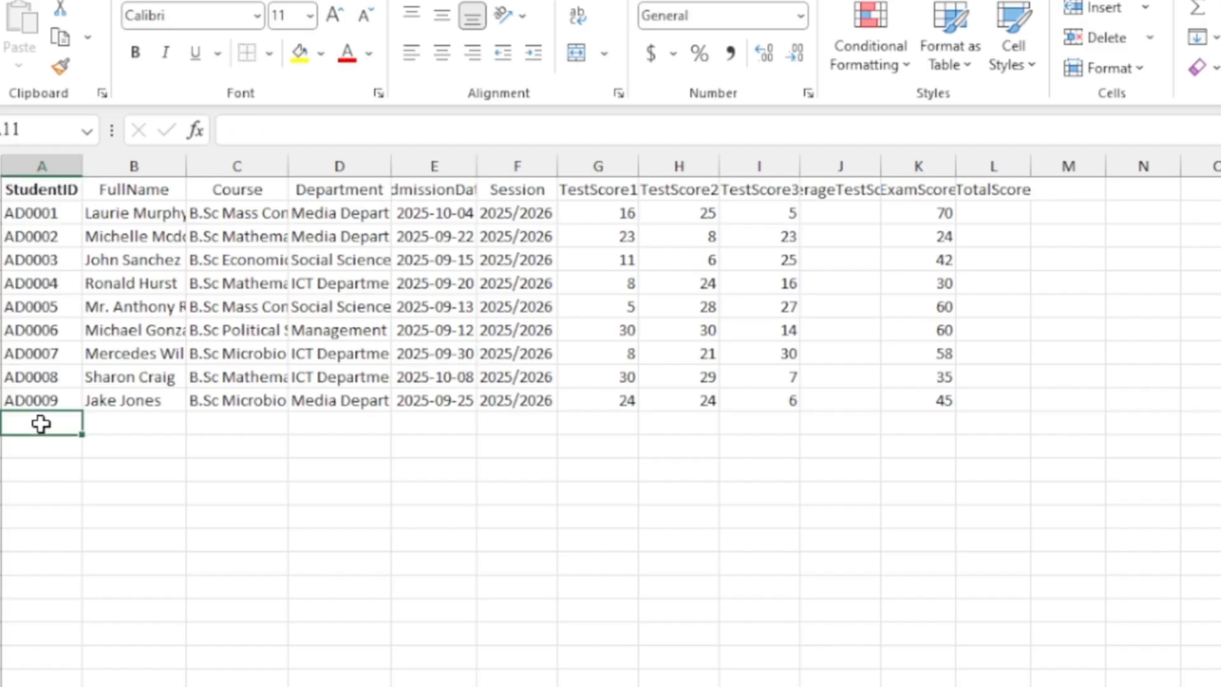
{"action": "type", "text": "AD1001"}
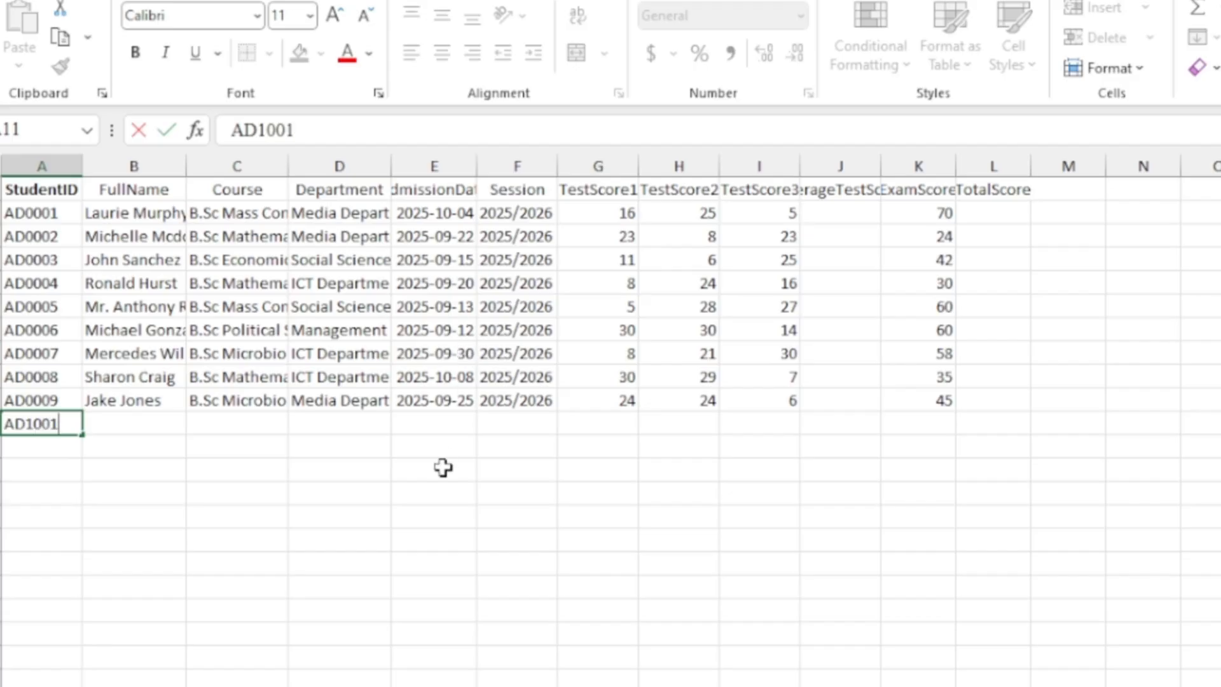
{"action": "key", "text": "Tab"}
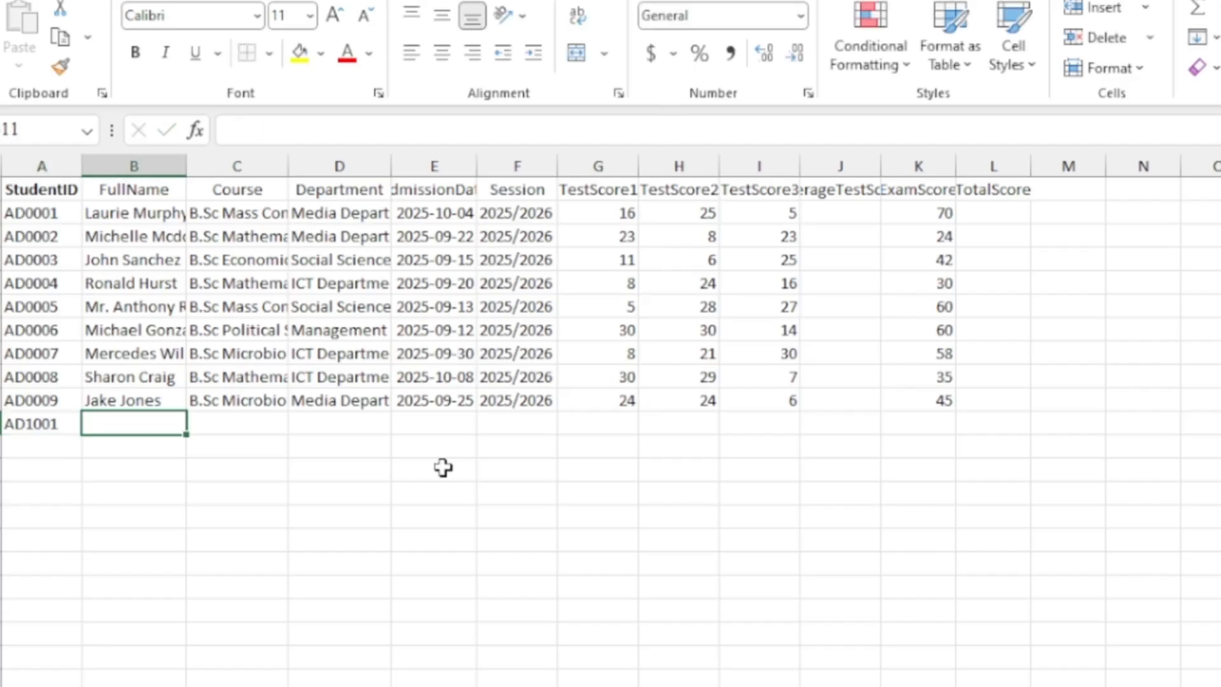
{"action": "type", "text": "JANE W"}
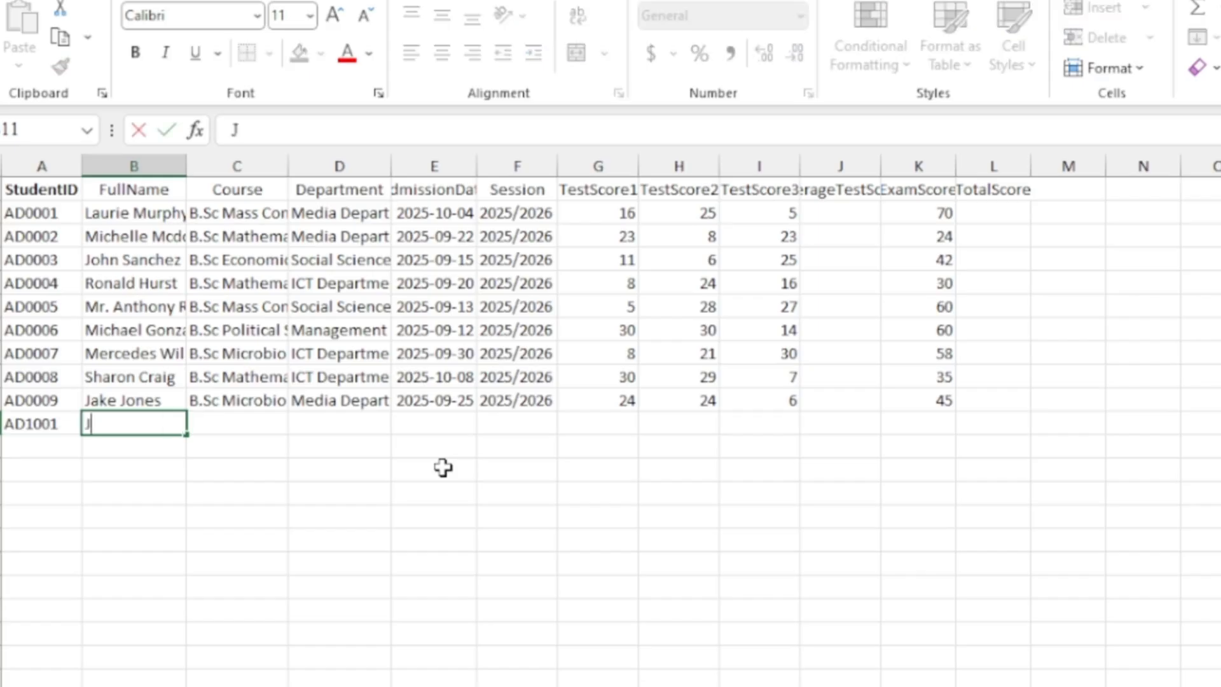
{"action": "key", "text": "BackSpace"}
{"action": "key", "text": "BackSpace"}
{"action": "type", "text": "EDWIN"}
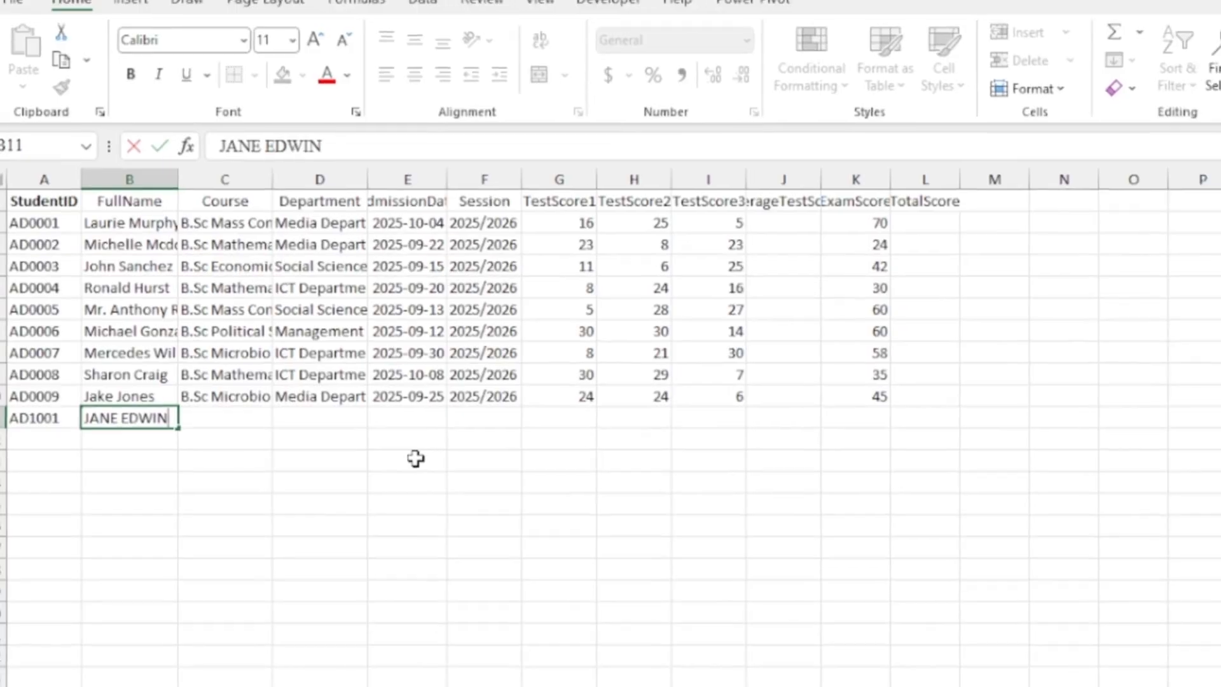
{"action": "key", "text": "Tab"}
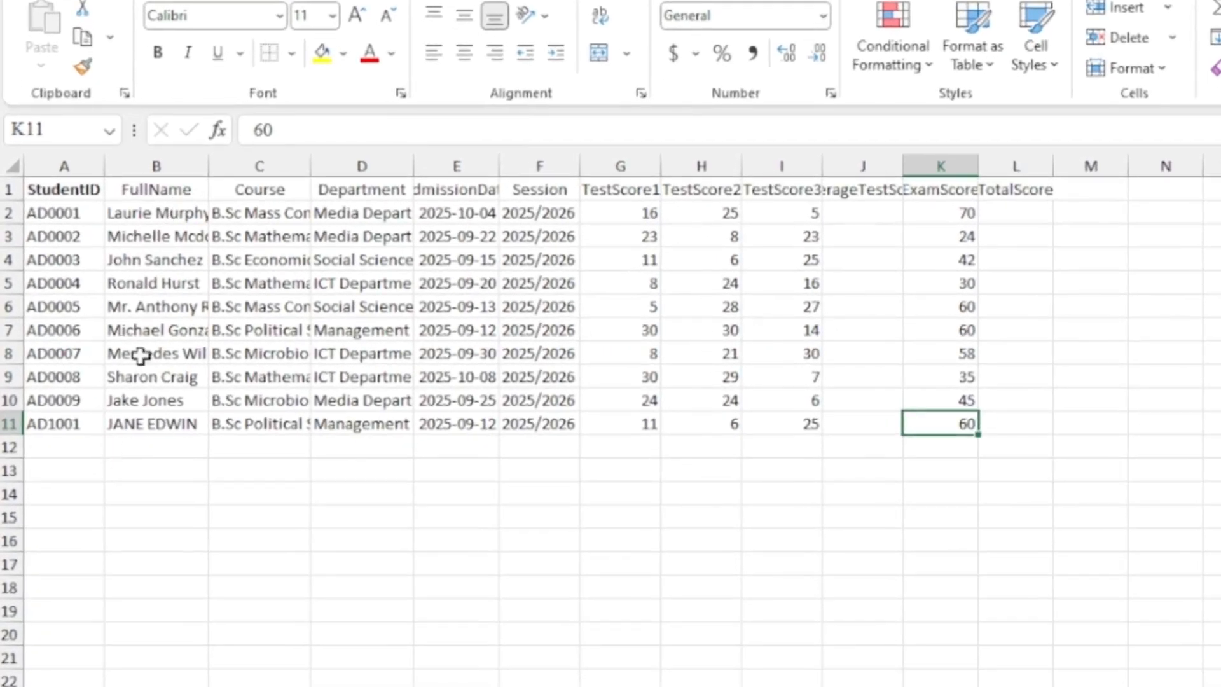
Edit the full name in B11 so that only the surname's first letter is a capital
{"action": "left_click", "coordinate": [164, 424]}
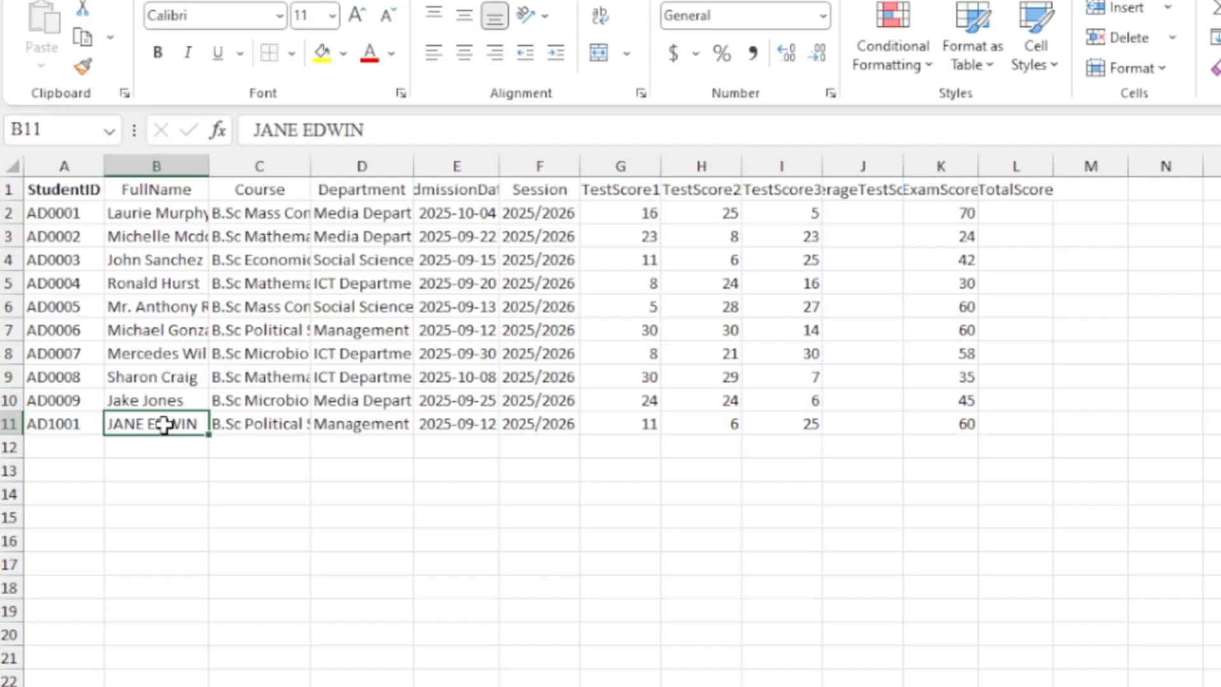
{"action": "double_click", "coordinate": [165, 423]}
{"action": "left_click", "coordinate": [201, 421]}
{"action": "key", "text": "BackSpace"}
{"action": "key", "text": "BackSpace"}
{"action": "key", "text": "BackSpace"}
{"action": "key", "text": "BackSpace"}
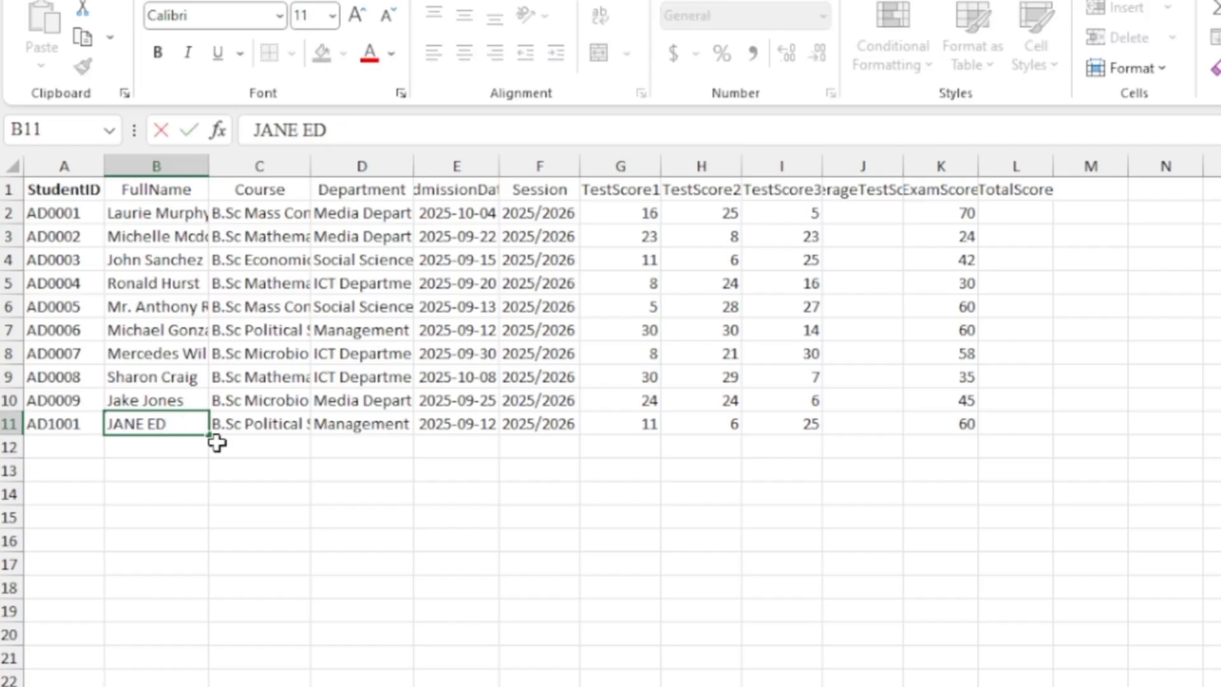
{"action": "type", "text": "w"}
{"action": "key", "text": "BackSpace"}
{"action": "type", "text": "dwin"}
Change the first name in B11 to lowercase after its initial capital and commit the entry
{"action": "left_click", "coordinate": [135, 424]}
{"action": "key", "text": "BackSpace"}
{"action": "key", "text": "BackSpace"}
{"action": "key", "text": "BackSpace"}
{"action": "type", "text": "ane"}
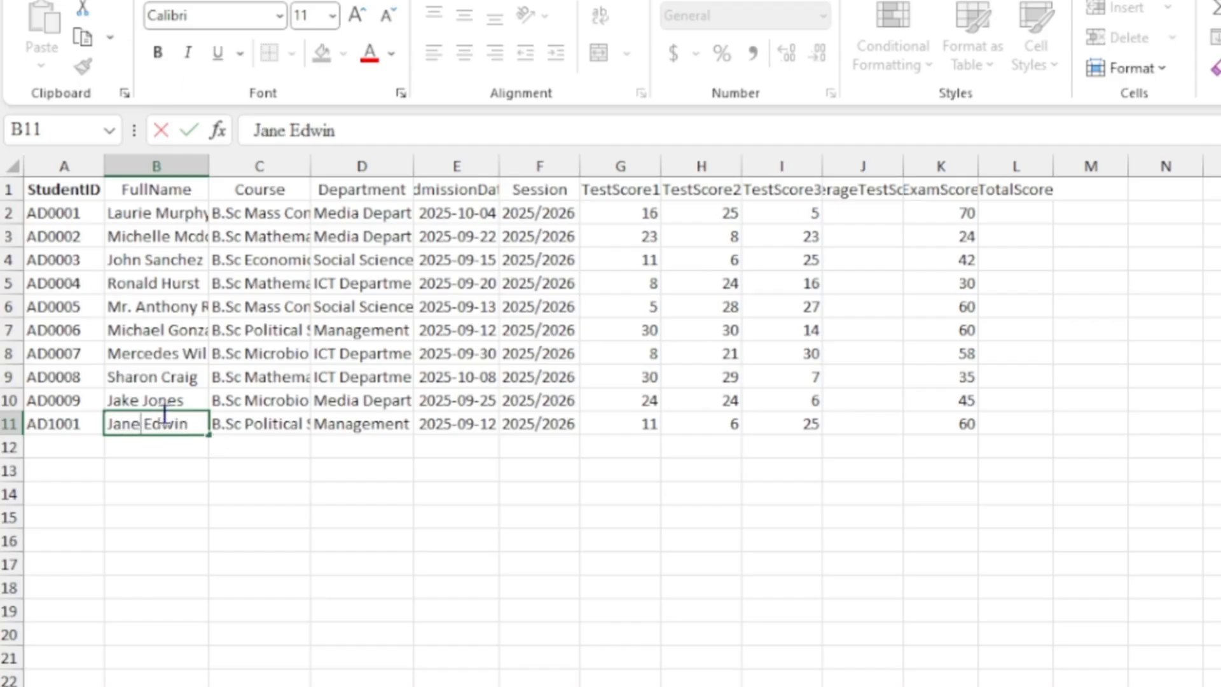
{"action": "key", "text": "Return"}
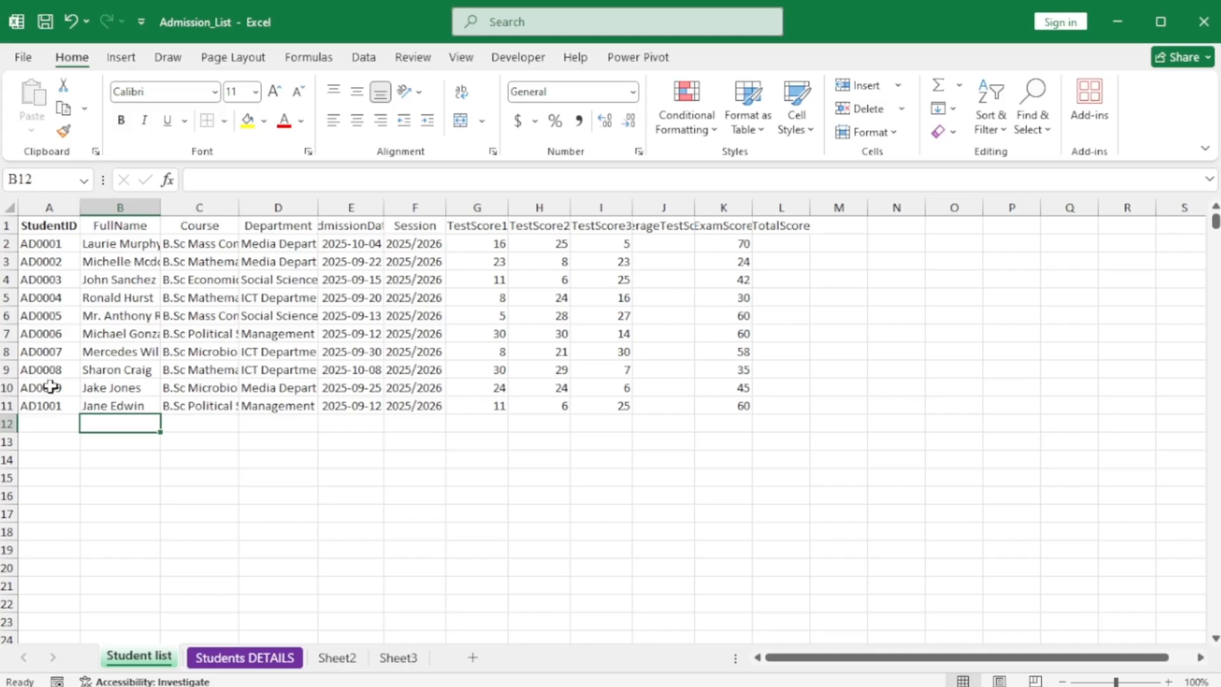
Insert a new sheet column before StudentID and enter the header S/N in A1
{"action": "left_click", "coordinate": [59, 209]}
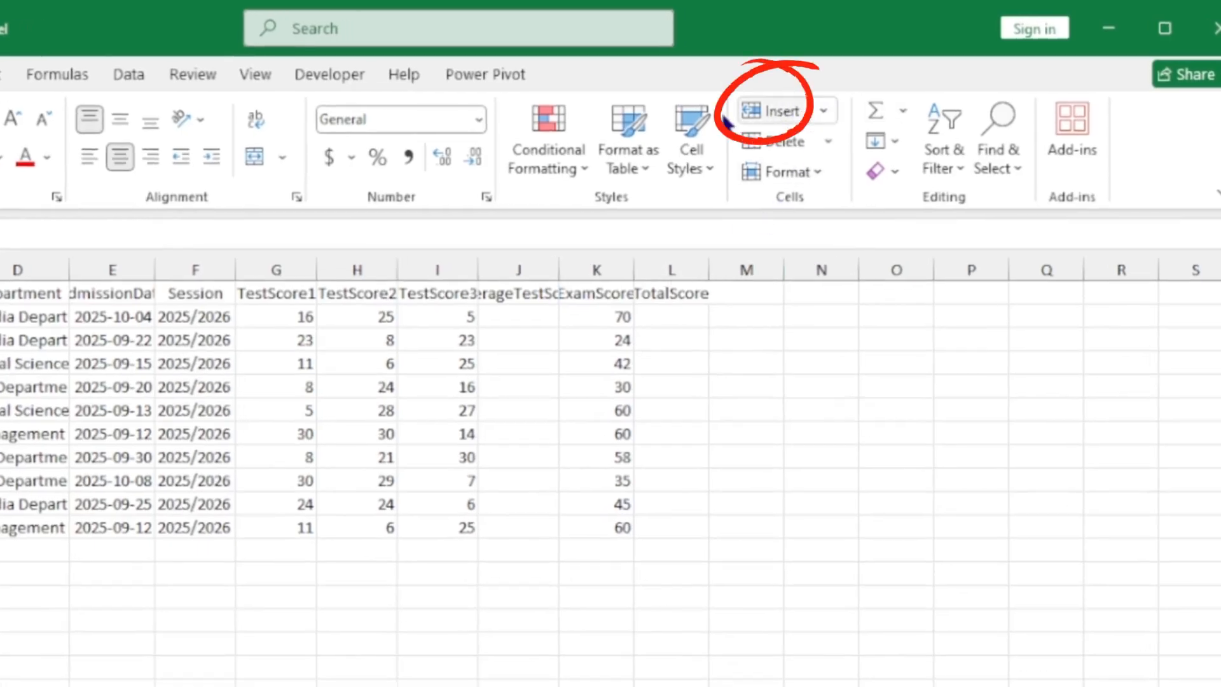
{"action": "left_click", "coordinate": [824, 113]}
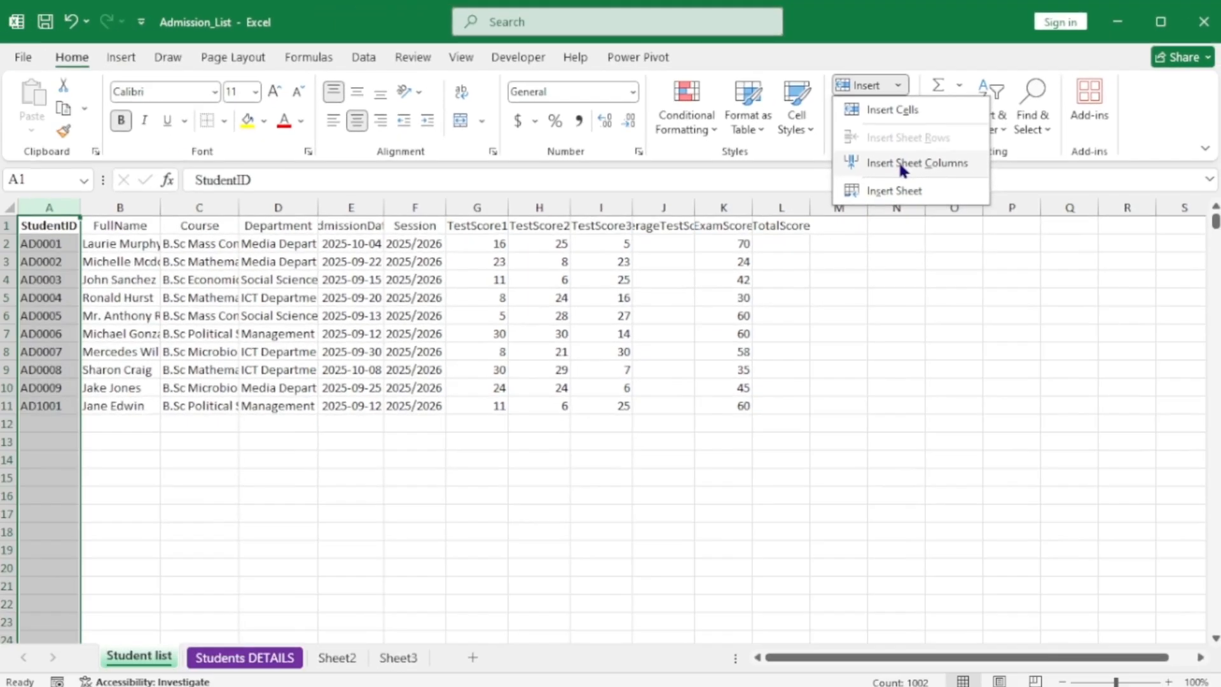
{"action": "left_click", "coordinate": [827, 213]}
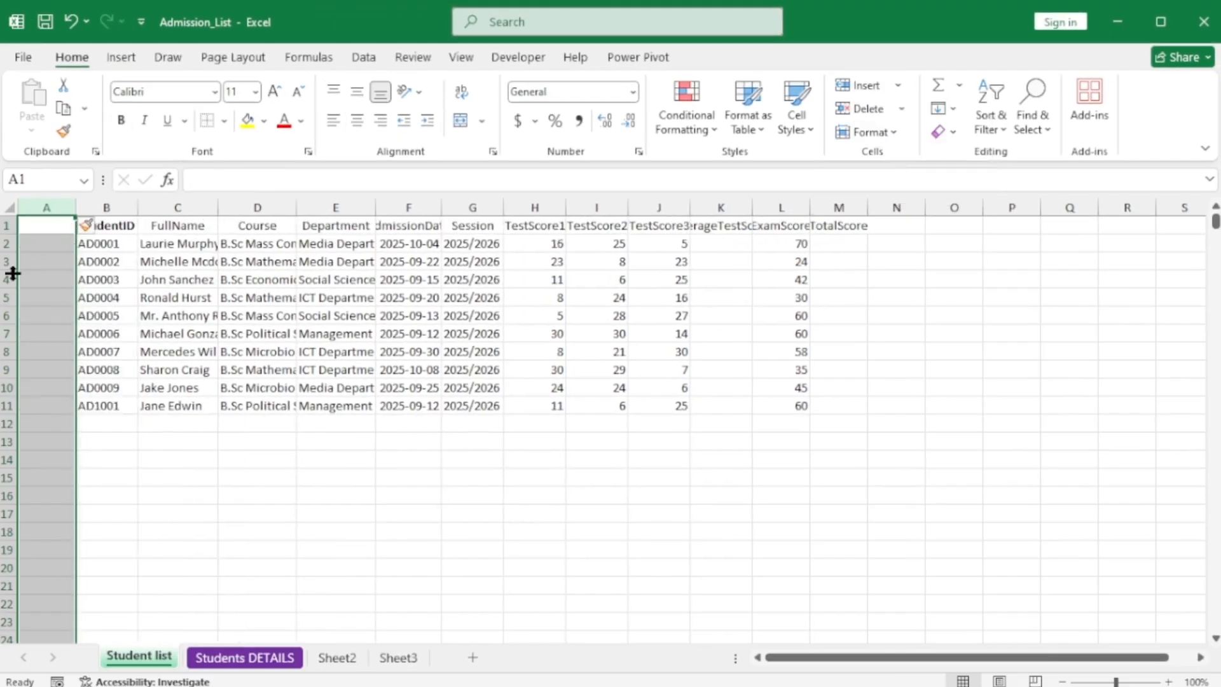
{"action": "left_click", "coordinate": [50, 230]}
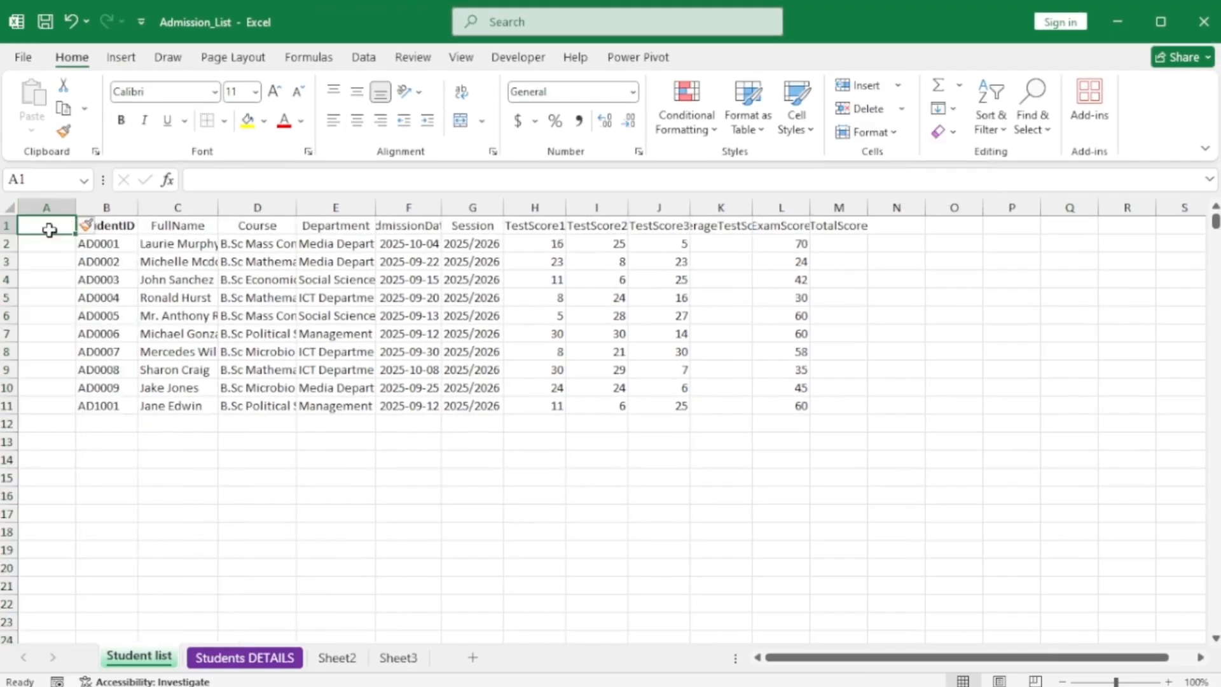
{"action": "type", "text": "S/N"}
{"action": "key", "text": "Return"}
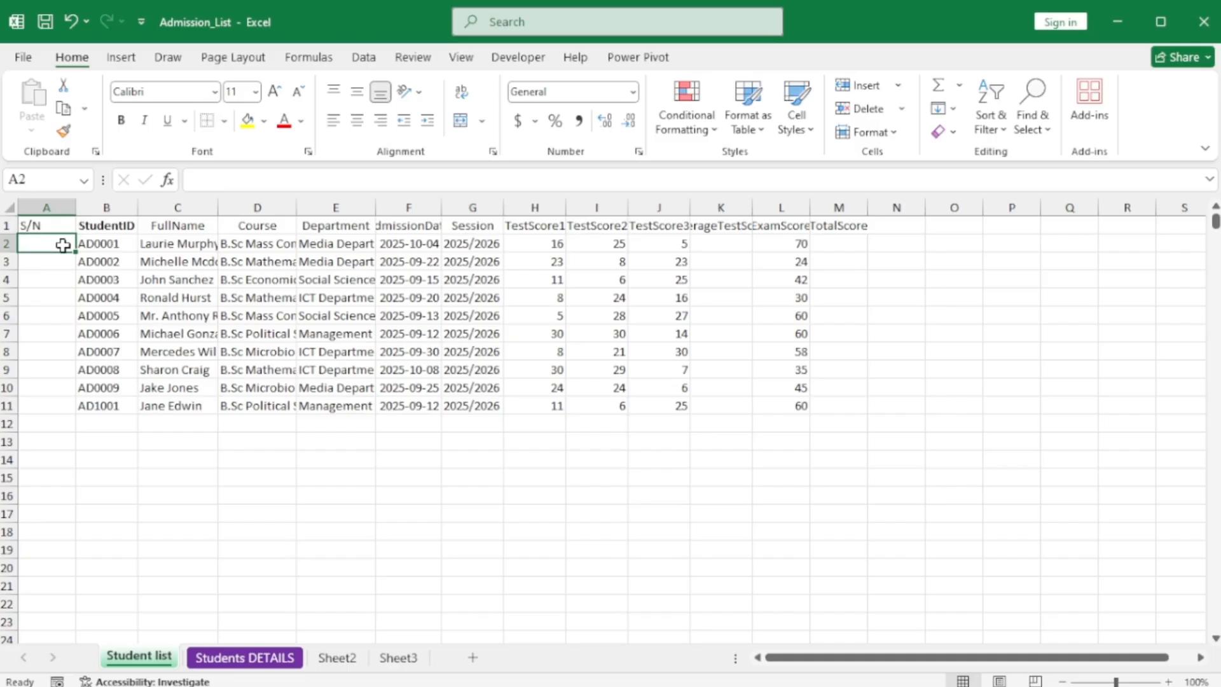
Enter serial numbers 1 and 2 in A2:A3 and extend the series down to 20 in A21
{"action": "type", "text": "1"}
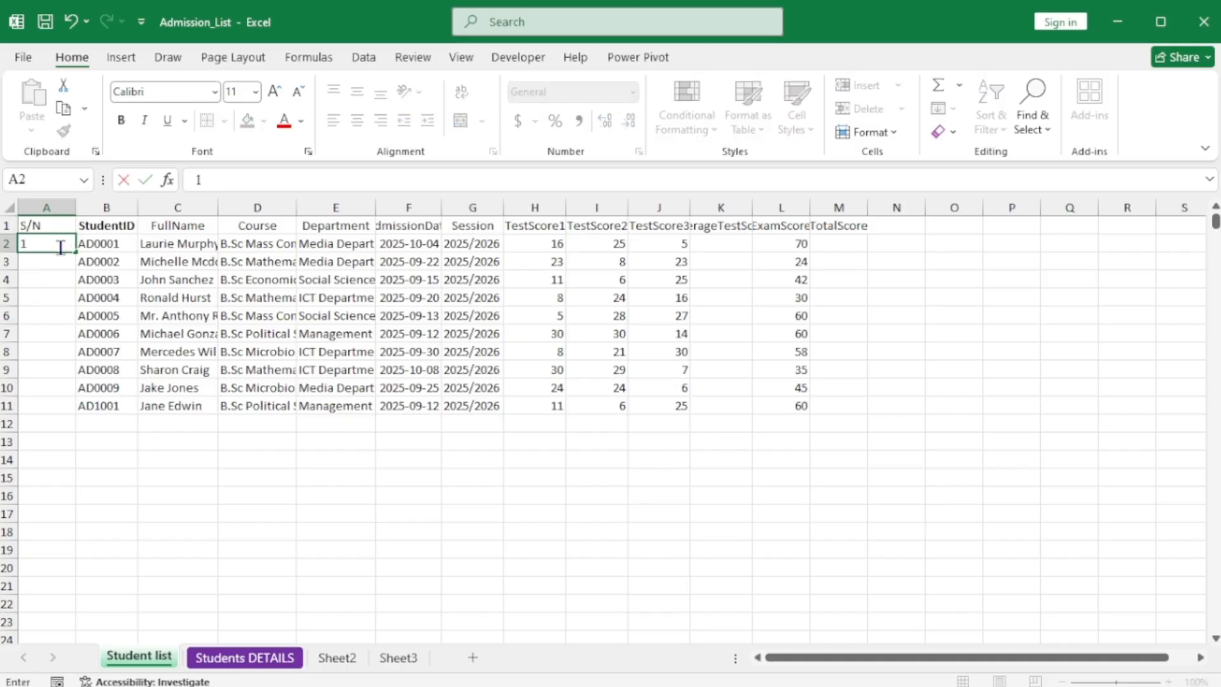
{"action": "key", "text": "Return"}
{"action": "type", "text": "2"}
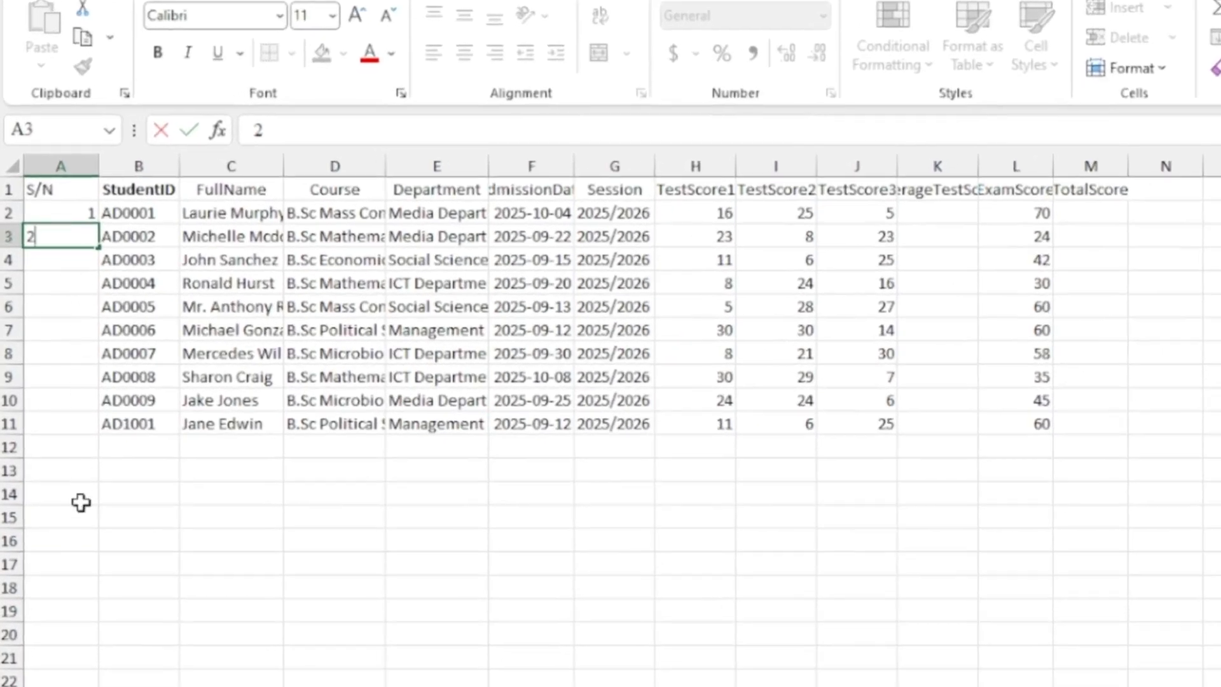
{"action": "left_click_drag", "start_coordinate": [69, 213], "coordinate": [82, 240]}
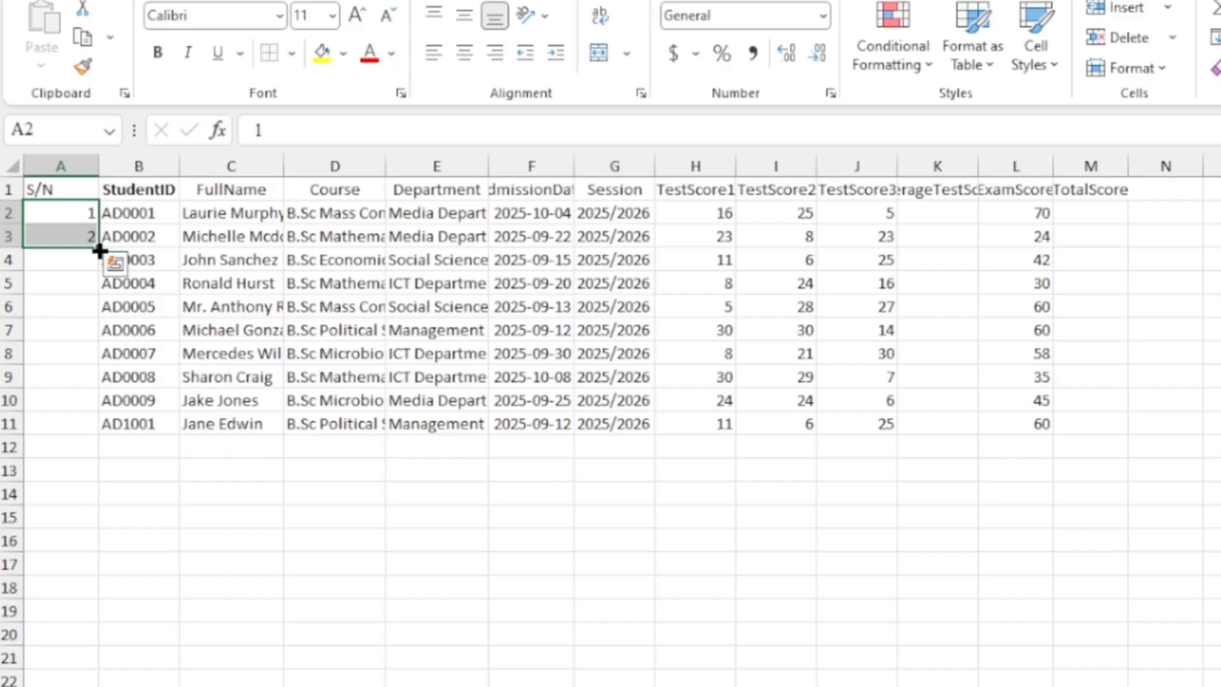
{"action": "double_click", "coordinate": [99, 250]}
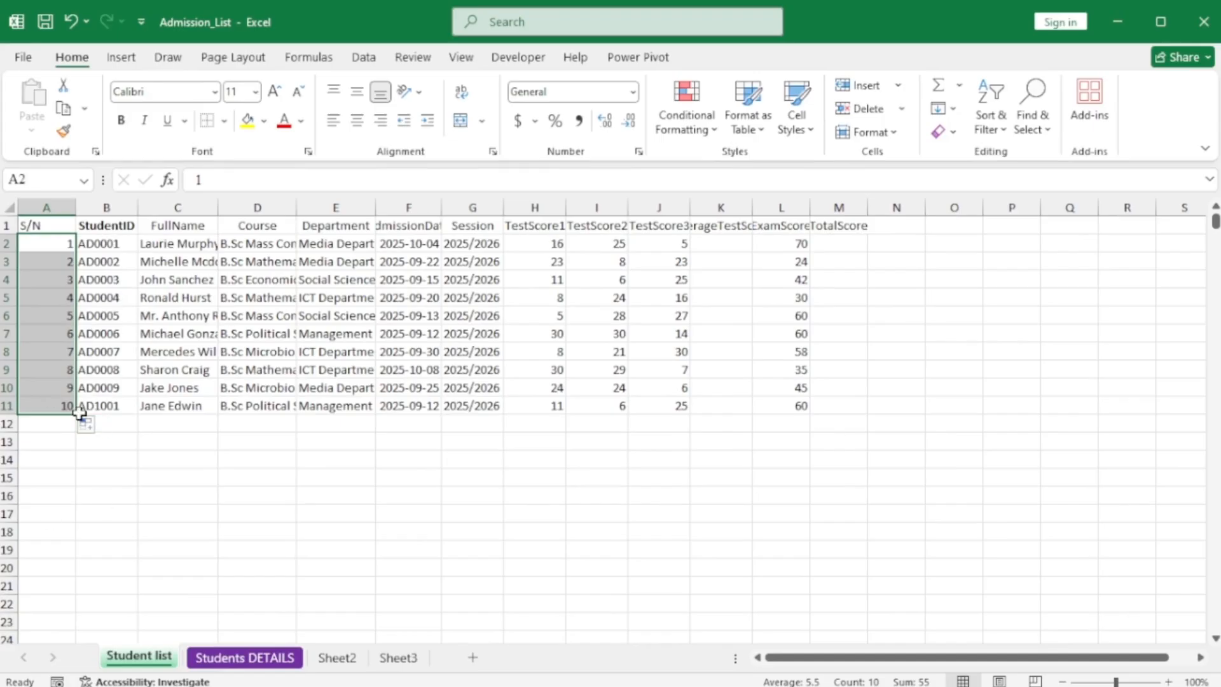
{"action": "left_click_drag", "start_coordinate": [75, 415], "coordinate": [82, 590]}
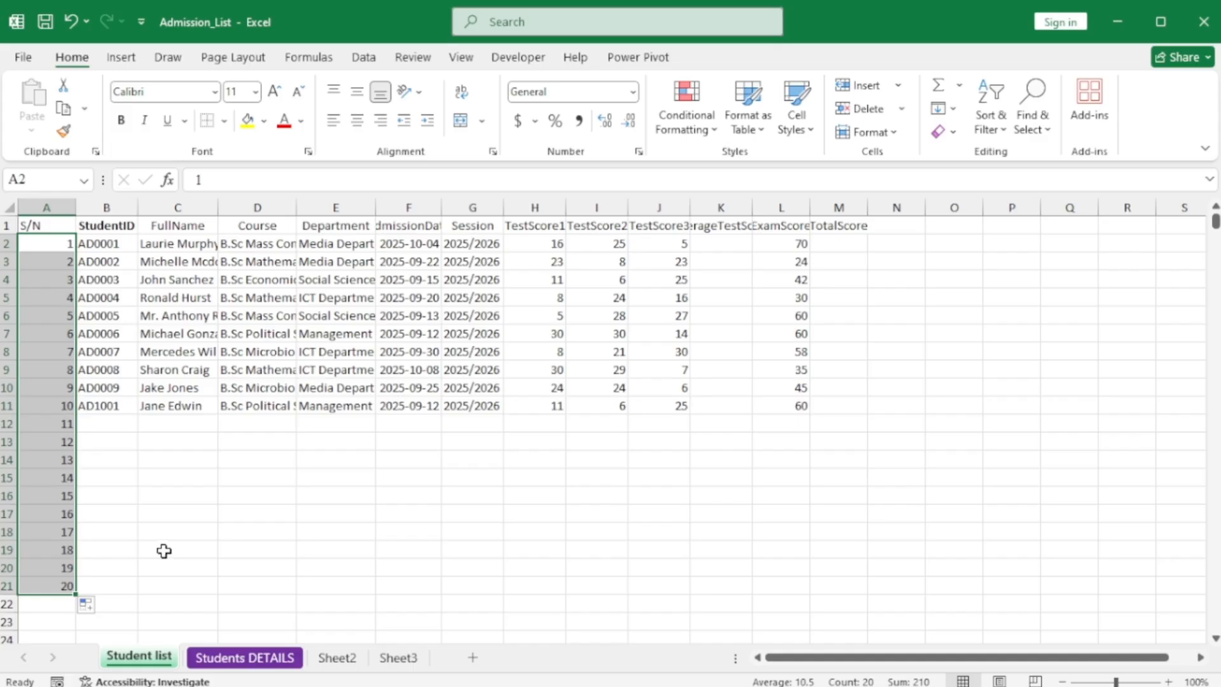
Insert a sheet row above row 6 and a sheet column before FullName
{"action": "left_click", "coordinate": [154, 349]}
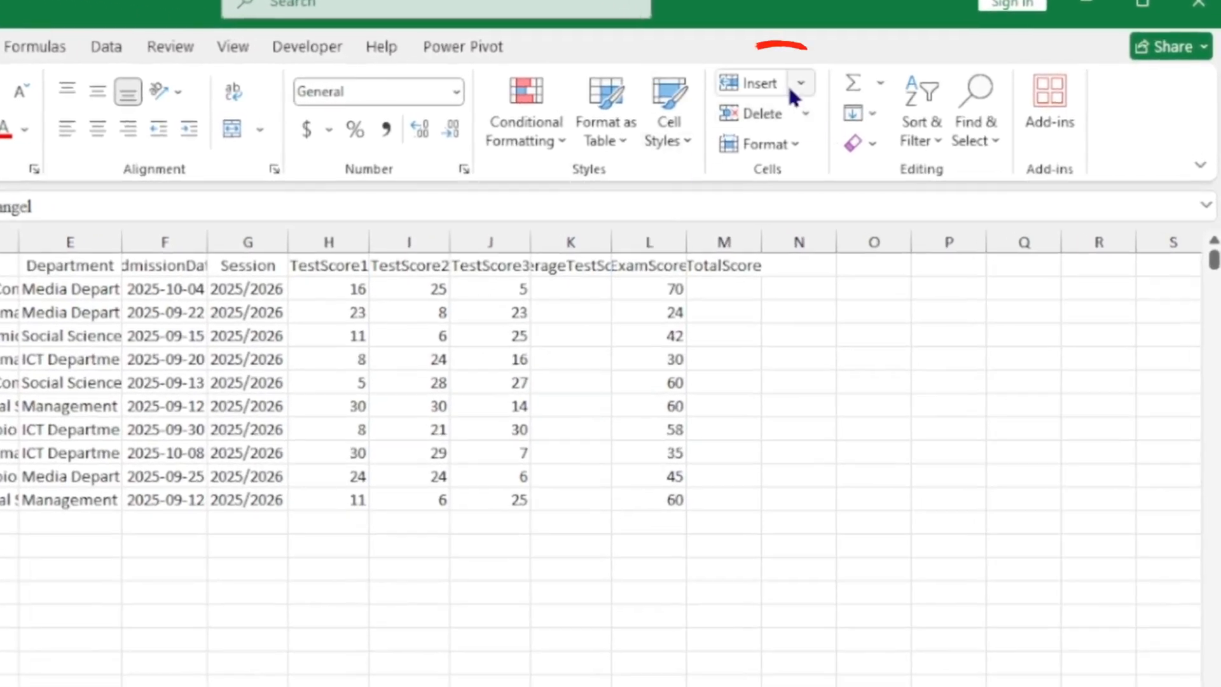
{"action": "left_click", "coordinate": [872, 85]}
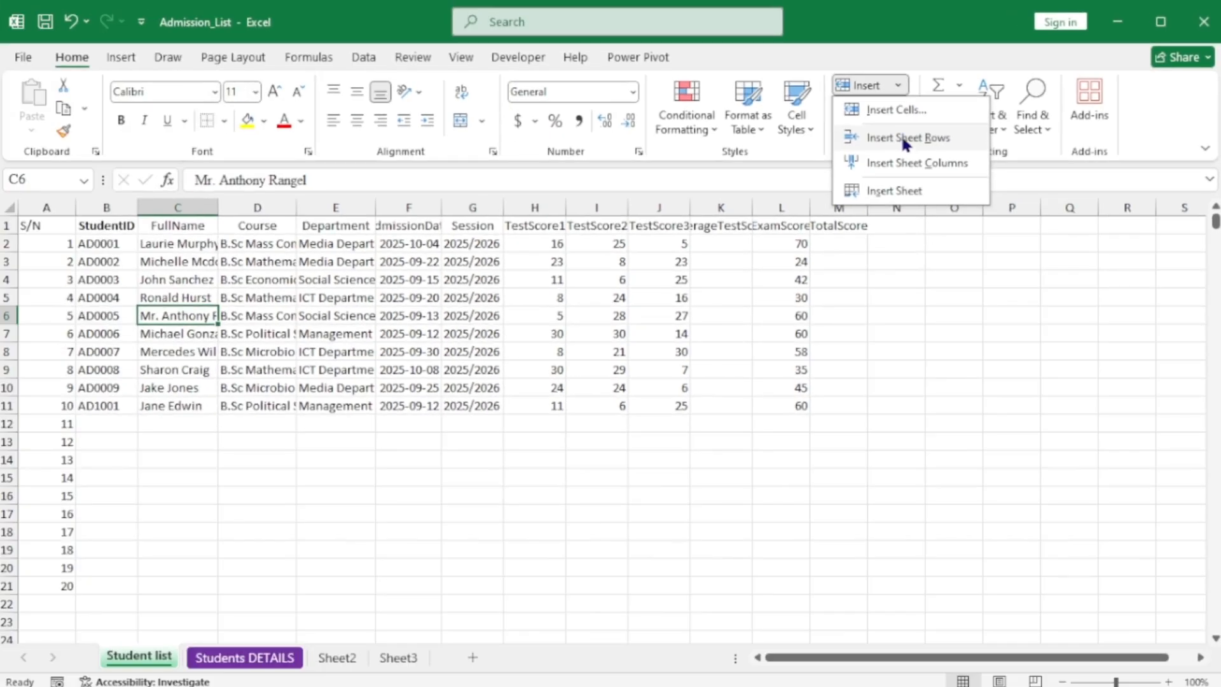
{"action": "left_click", "coordinate": [905, 138]}
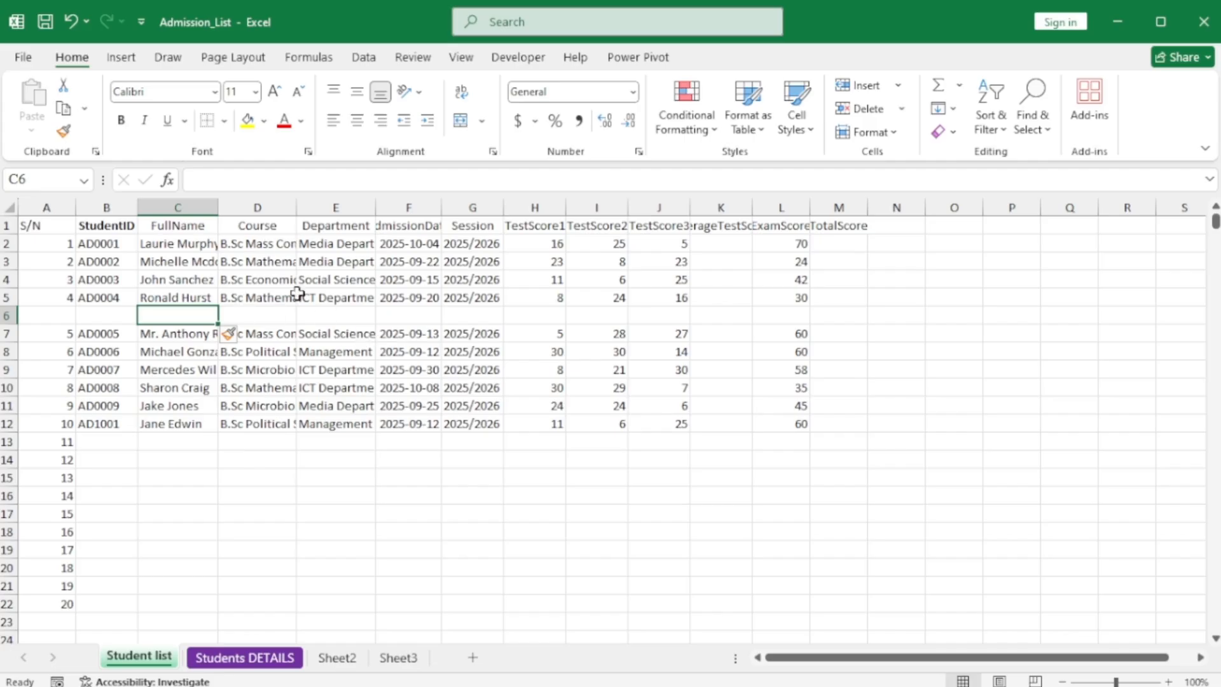
{"action": "left_click", "coordinate": [898, 84]}
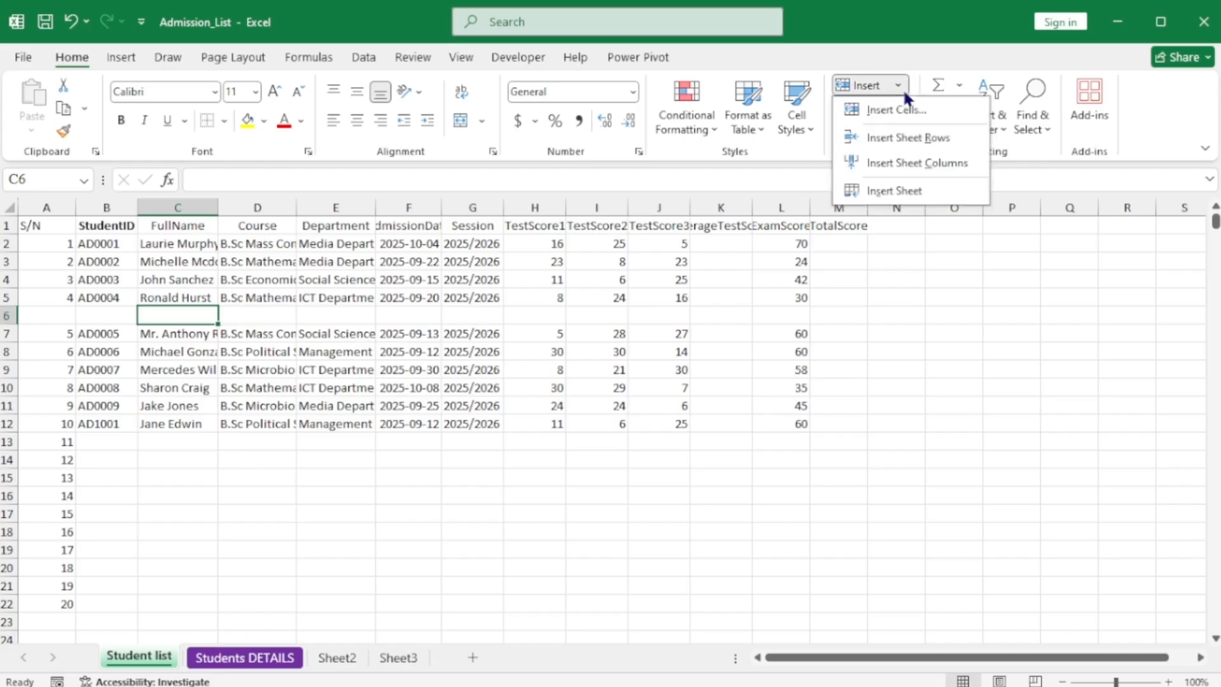
{"action": "key", "text": "Escape"}
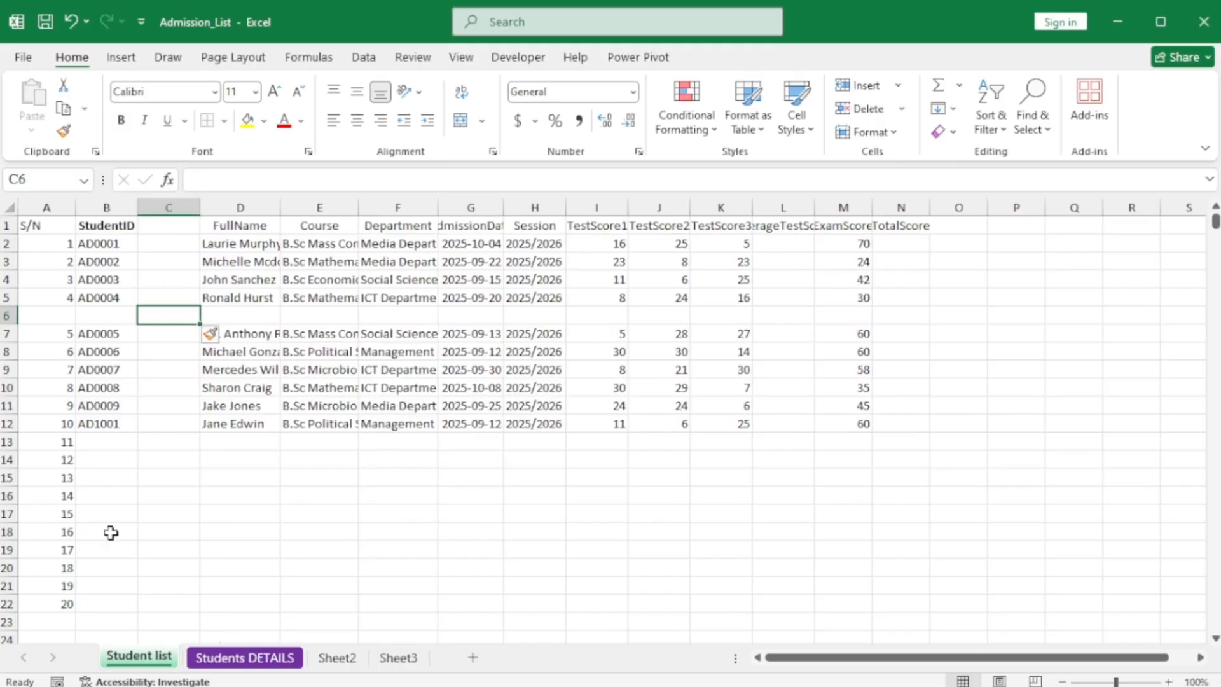
Undo the column insertion and the row insertion
{"action": "key", "text": "ctrl+z"}
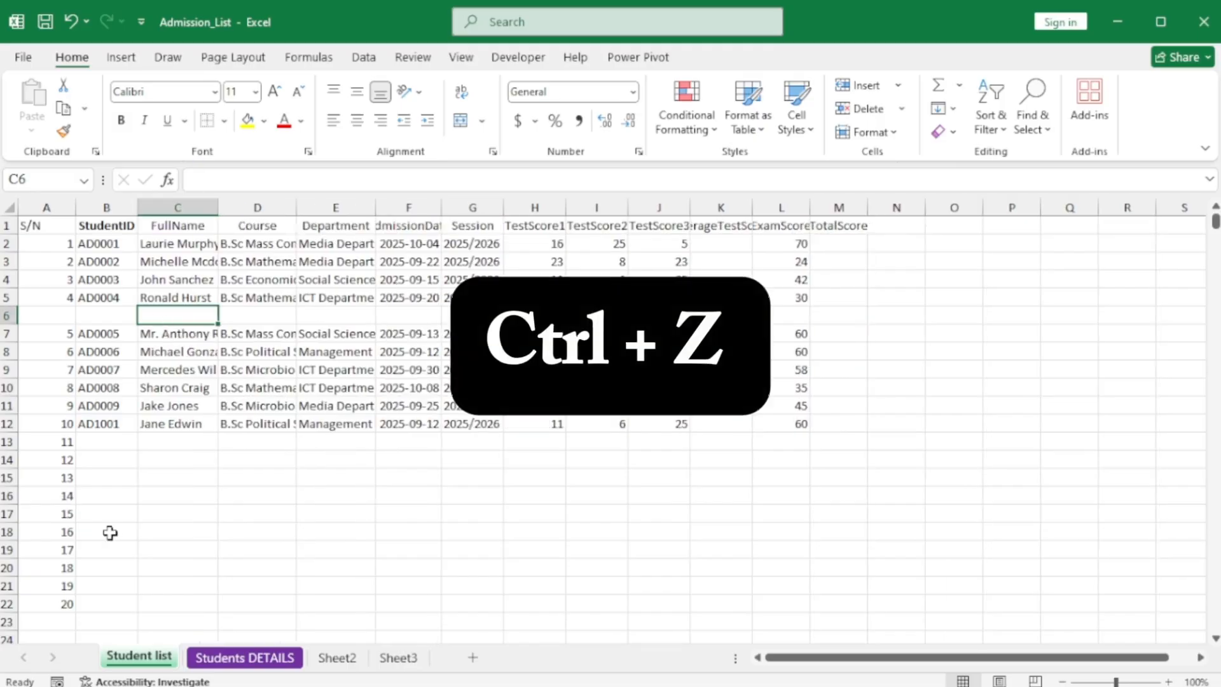
{"action": "key", "text": "ctrl+z"}
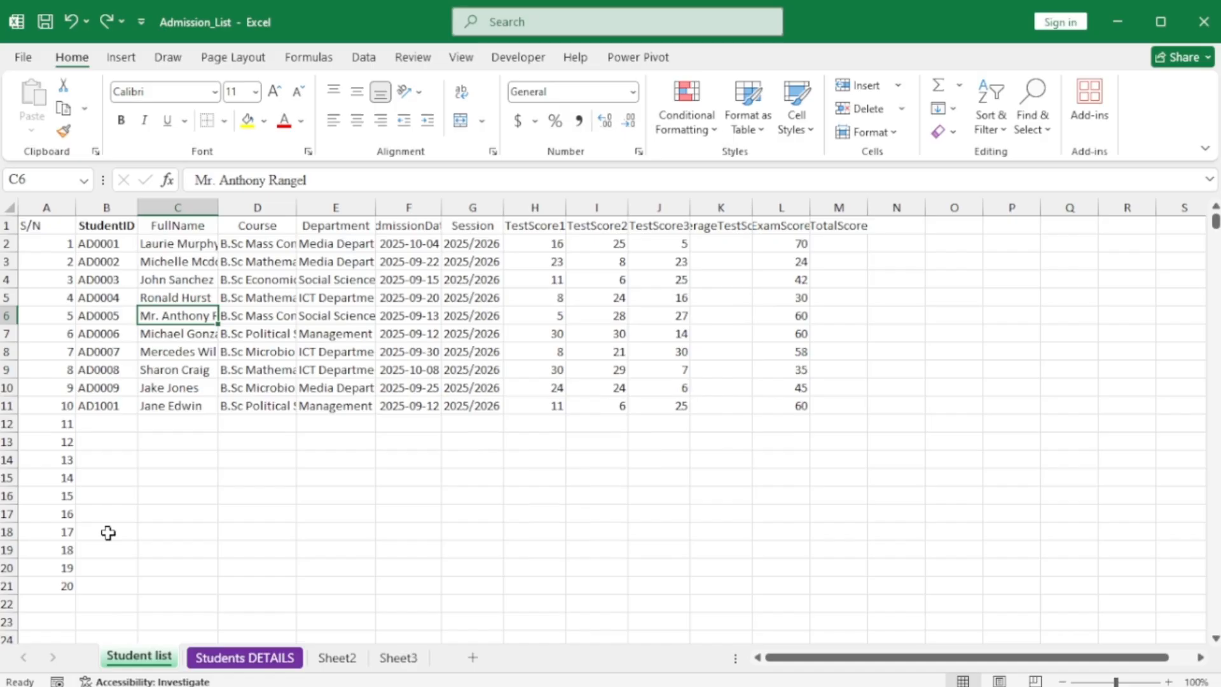
Delete the sheet rows containing serial numbers 12 and 13 one after the other
{"action": "left_click", "coordinate": [14, 445]}
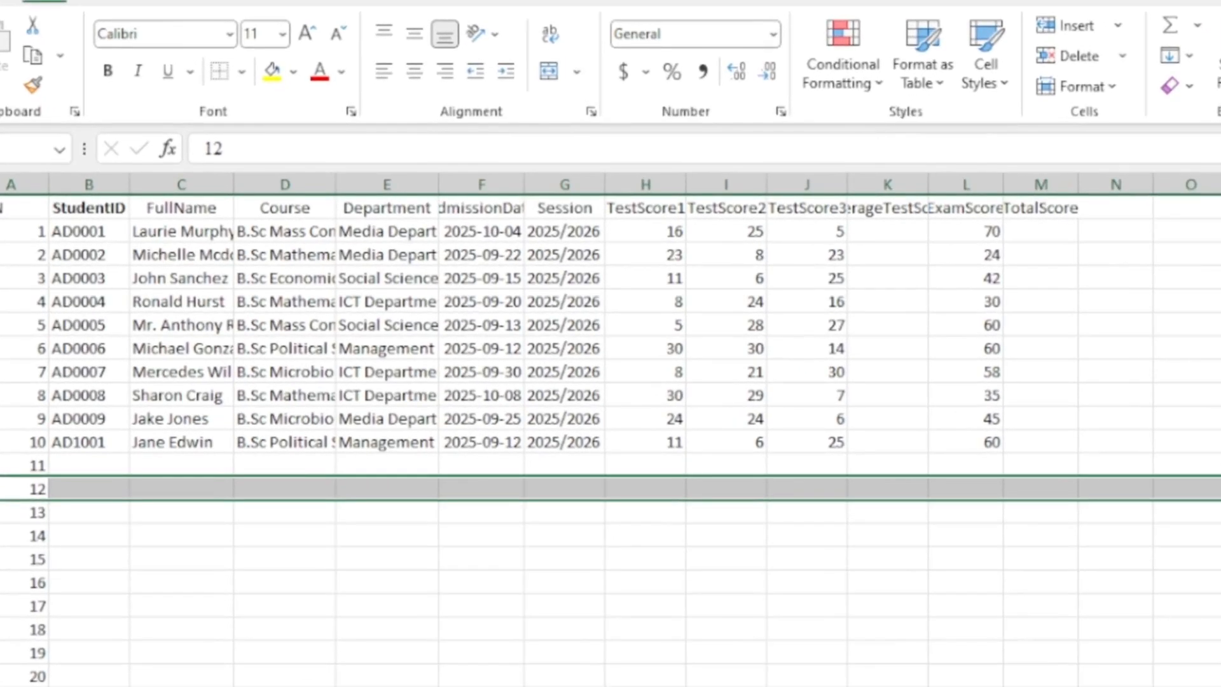
{"action": "left_click", "coordinate": [1123, 56]}
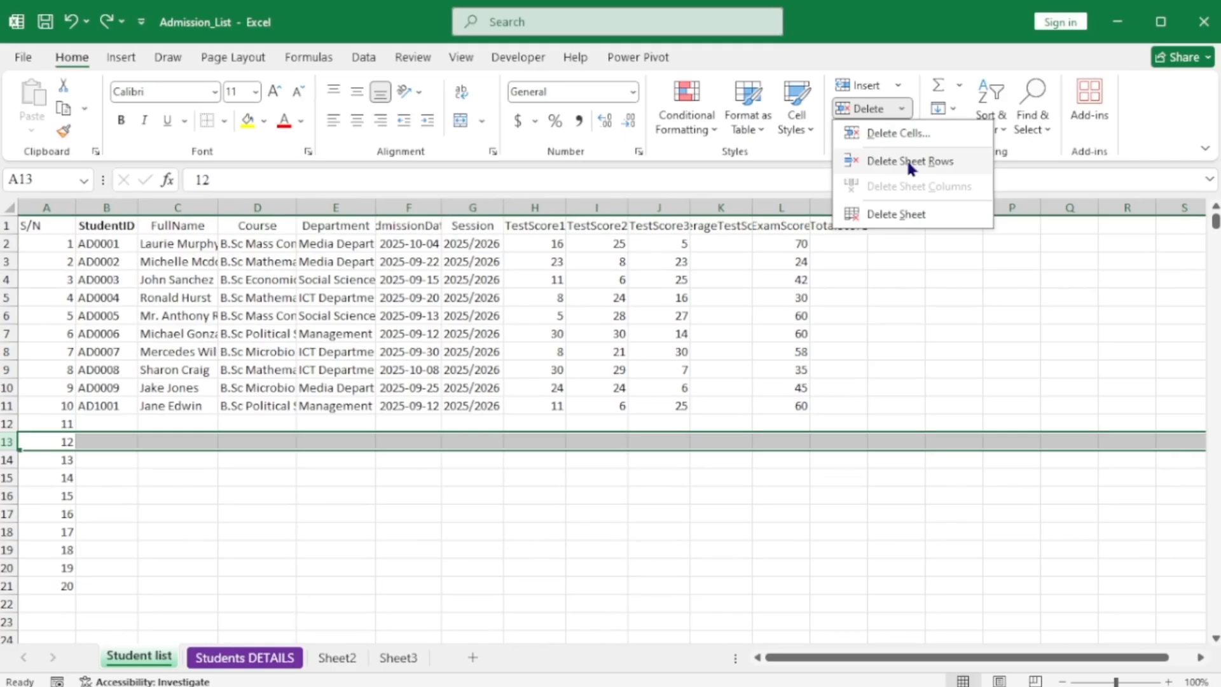
{"action": "left_click", "coordinate": [960, 153]}
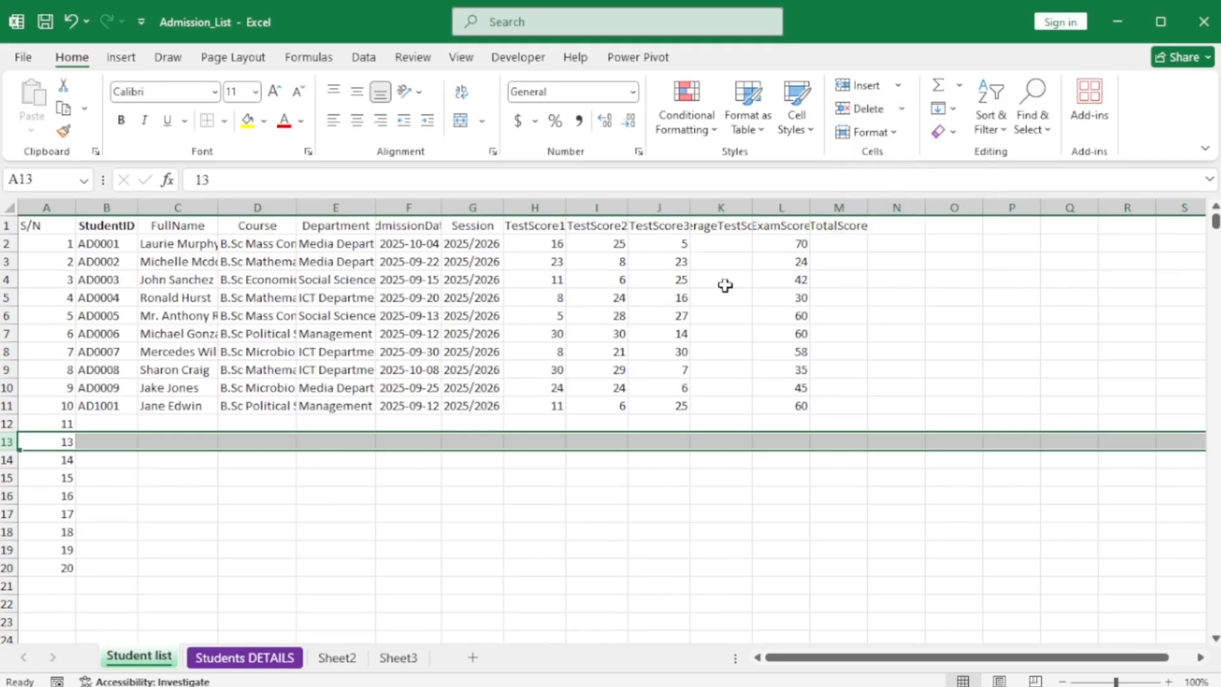
{"action": "right_click", "coordinate": [10, 446]}
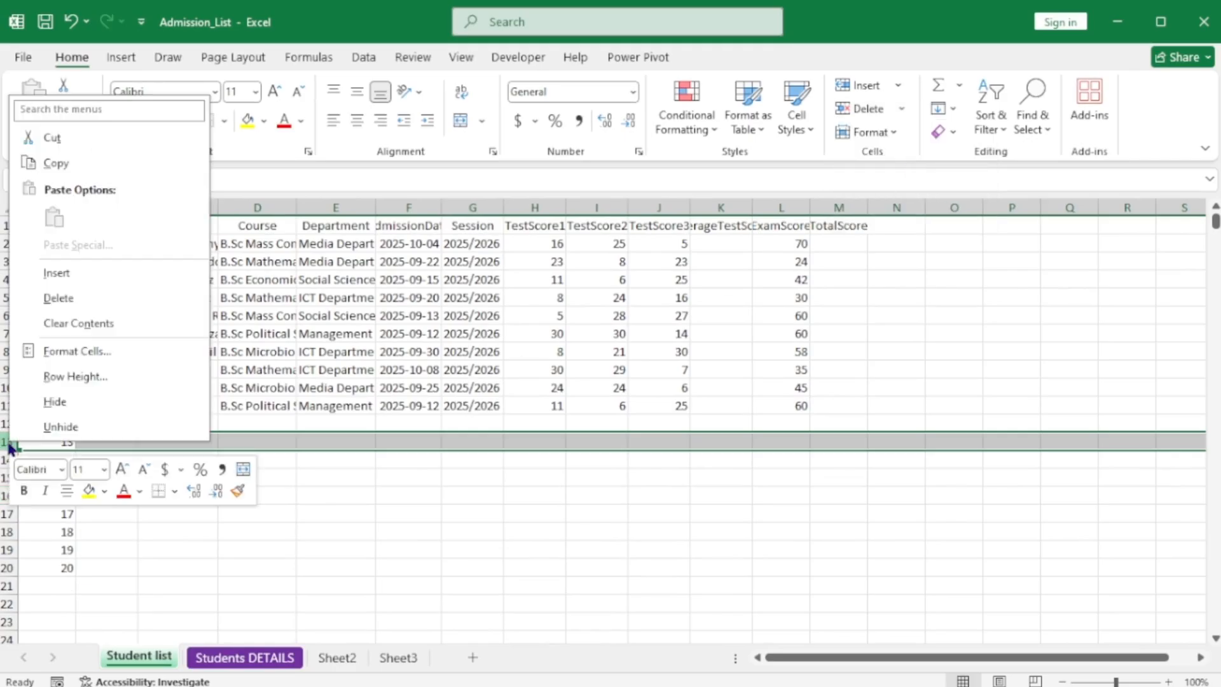
{"action": "left_click", "coordinate": [60, 298]}
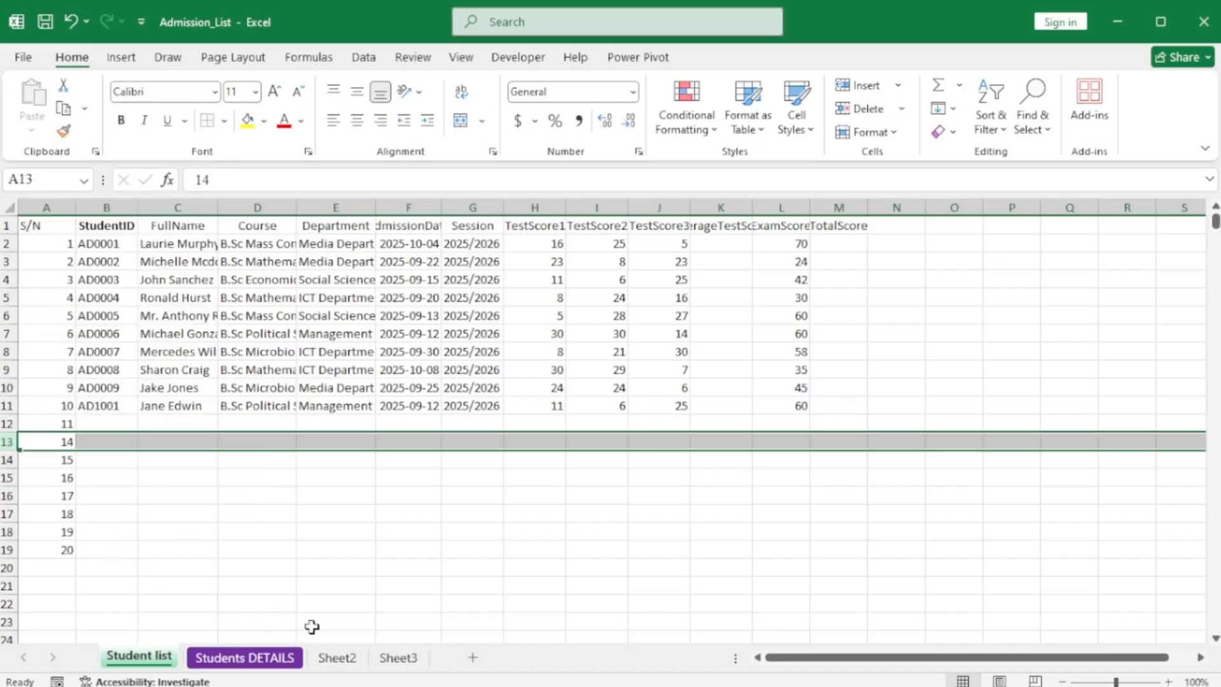
{"action": "left_click", "coordinate": [344, 207]}
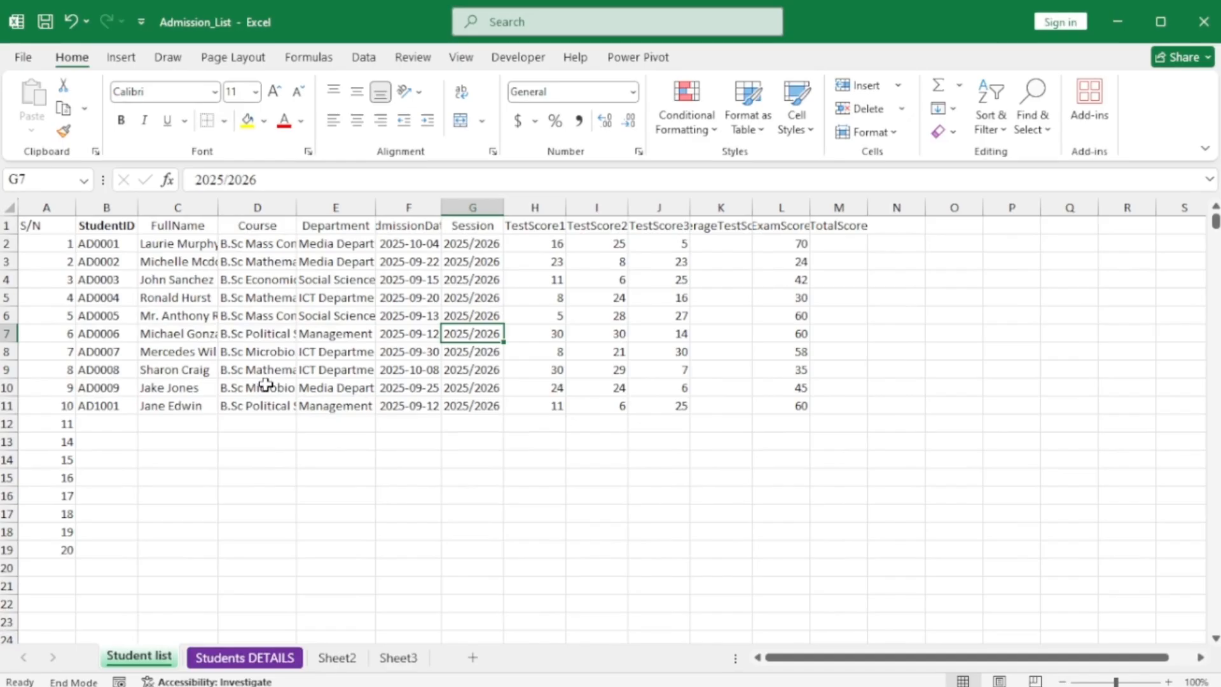
Make the S/N header in A1 and the headers from FullName to TotalScore in C1:M1 bold
{"action": "left_click", "coordinate": [39, 226]}
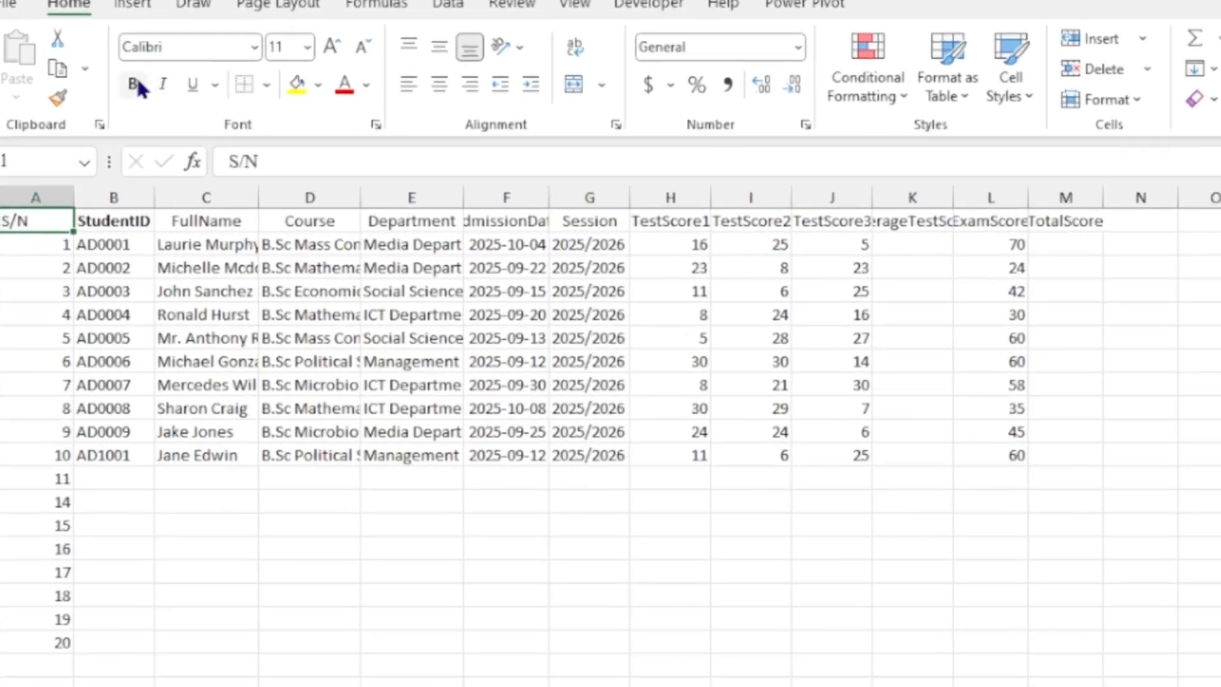
{"action": "left_click", "coordinate": [129, 93]}
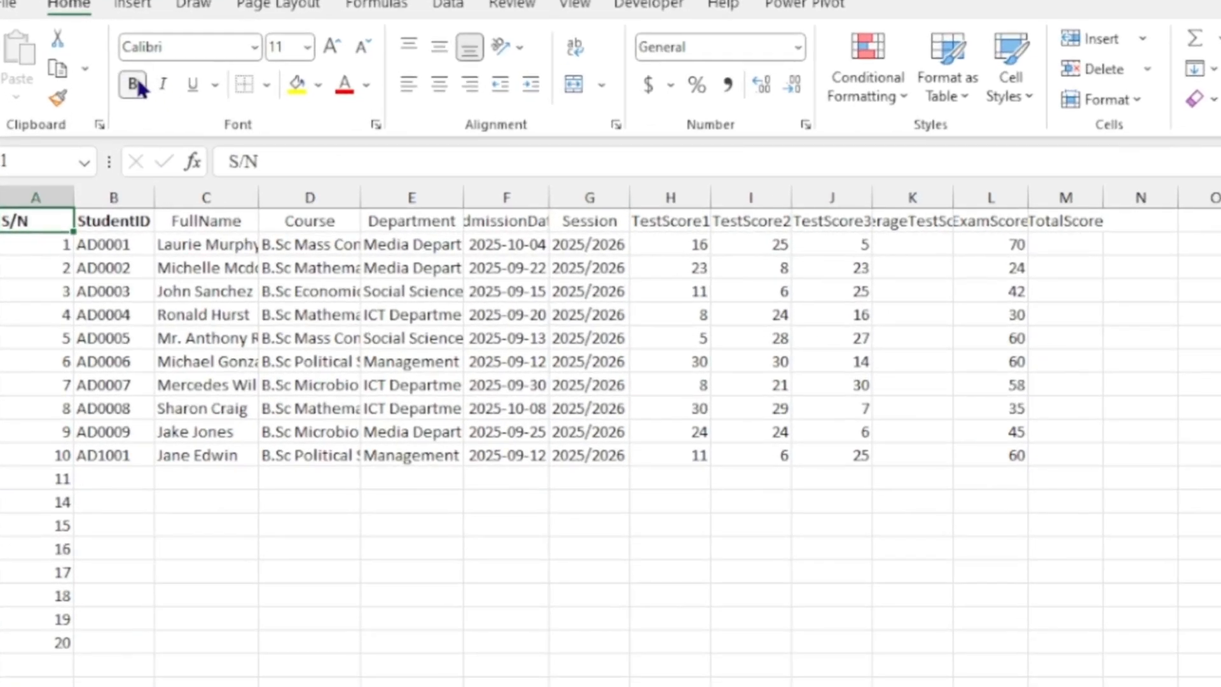
{"action": "left_click", "coordinate": [191, 222]}
{"action": "left_click", "coordinate": [286, 222]}
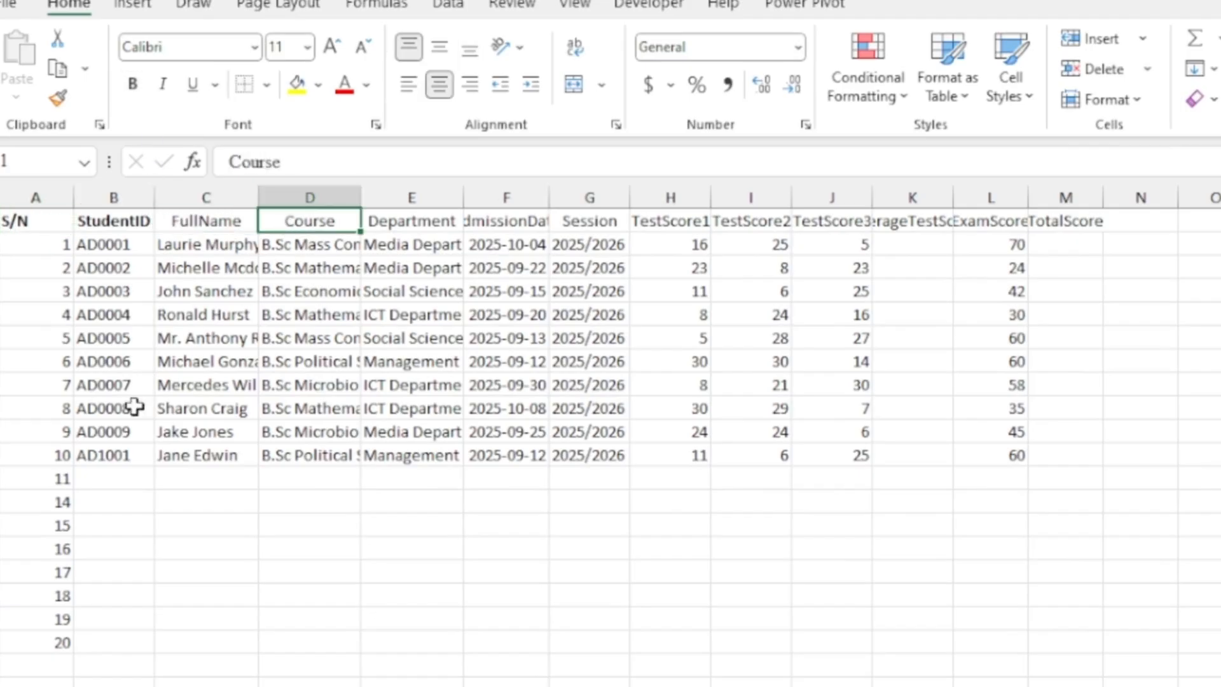
{"action": "left_click_drag", "start_coordinate": [180, 223], "coordinate": [1044, 216]}
{"action": "left_click", "coordinate": [134, 84]}
{"action": "left_click", "coordinate": [178, 389]}
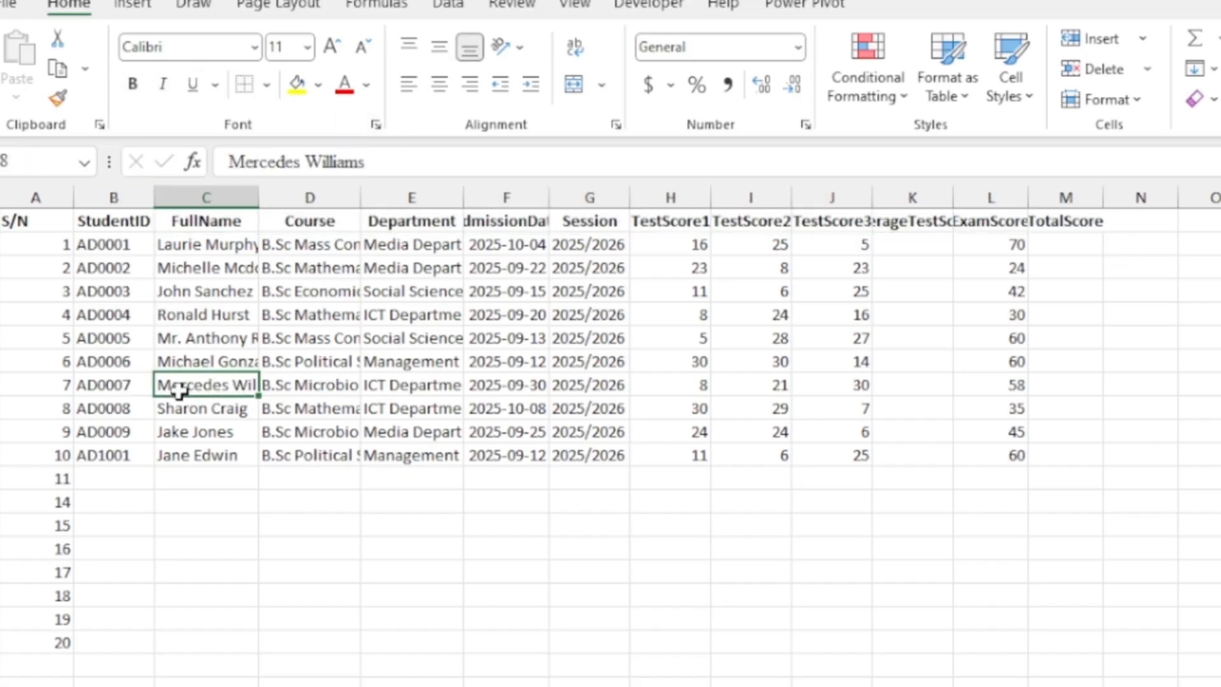
Set the font color of the header cells A1:M1 to the darkest dark blue theme shade
{"action": "left_click_drag", "start_coordinate": [26, 226], "coordinate": [1084, 220]}
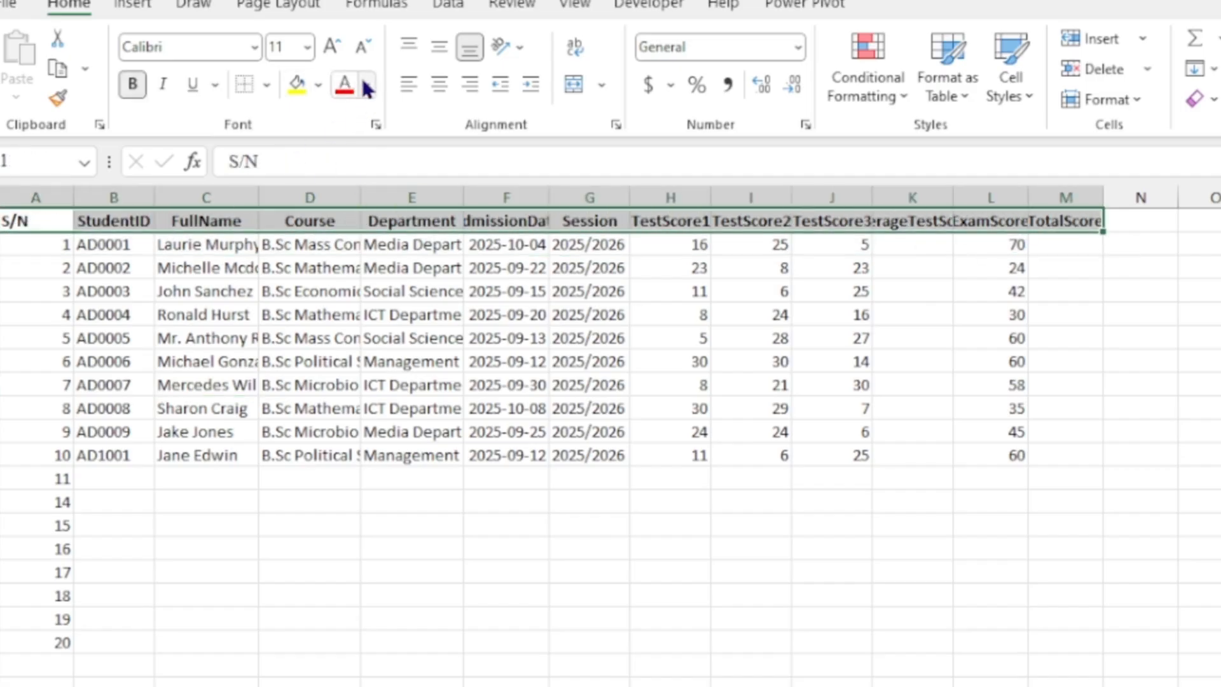
{"action": "left_click", "coordinate": [367, 85]}
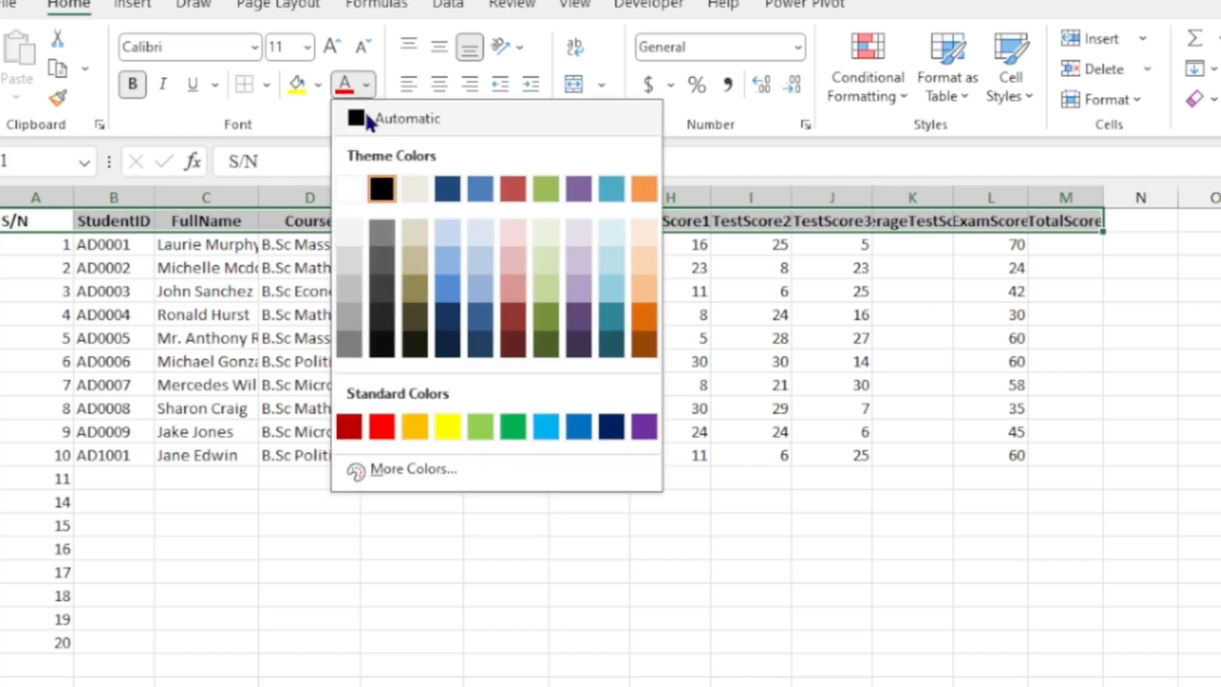
{"action": "left_click", "coordinate": [455, 350]}
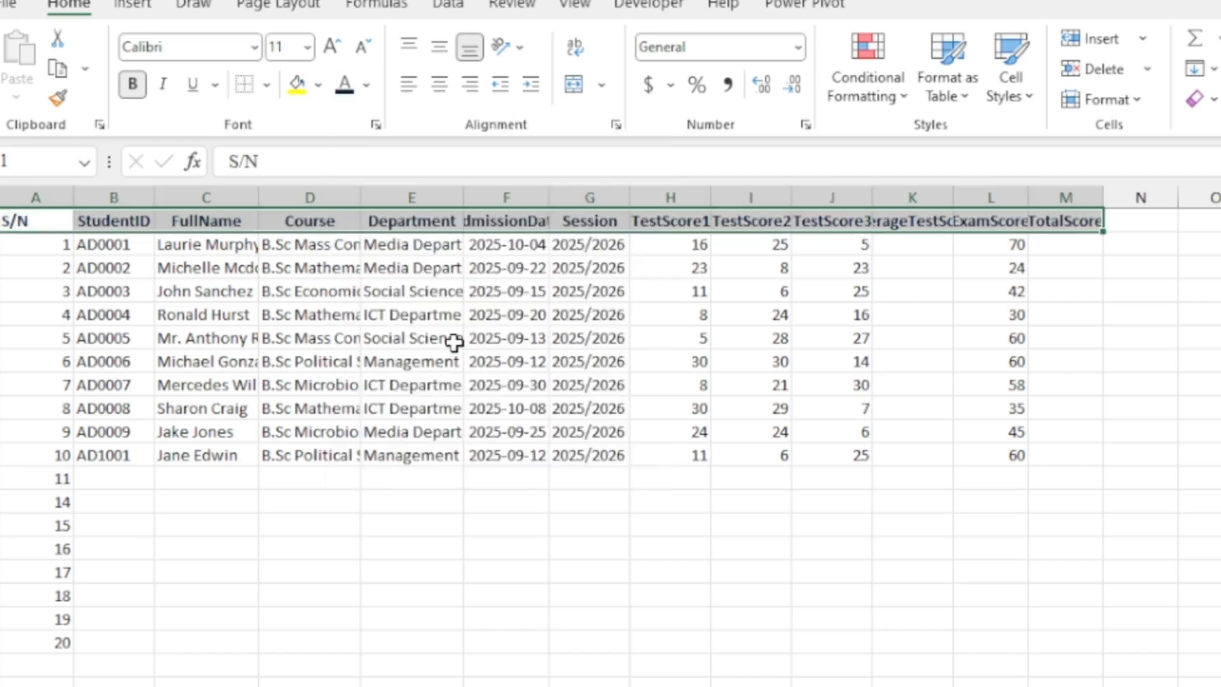
Fill the header cells A1:M1 with the darkest blue theme shade and set their font color to white
{"action": "left_click", "coordinate": [318, 83]}
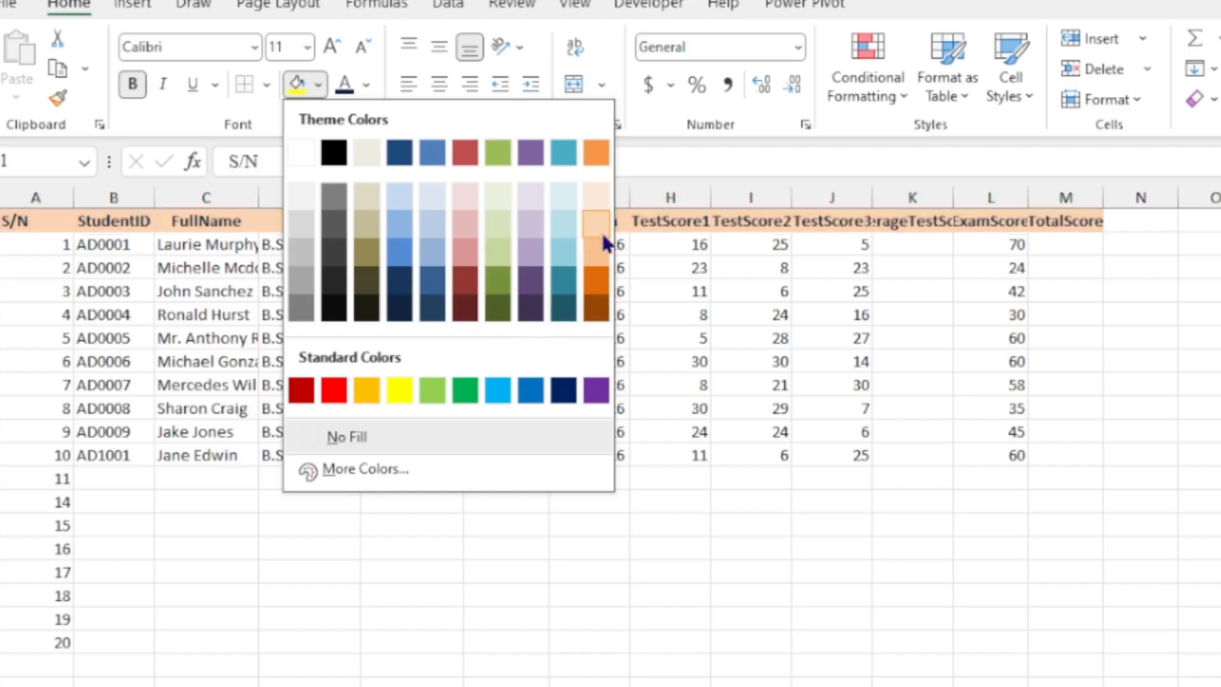
{"action": "left_click", "coordinate": [434, 310]}
{"action": "left_click", "coordinate": [365, 84]}
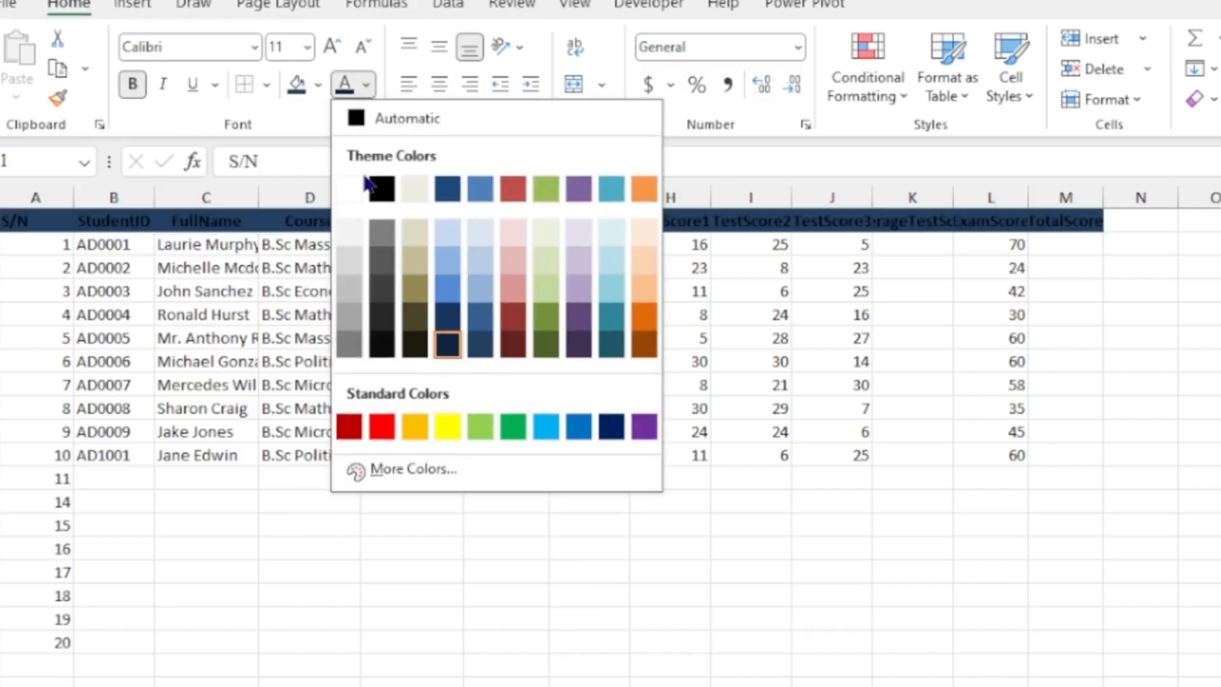
{"action": "left_click", "coordinate": [353, 184]}
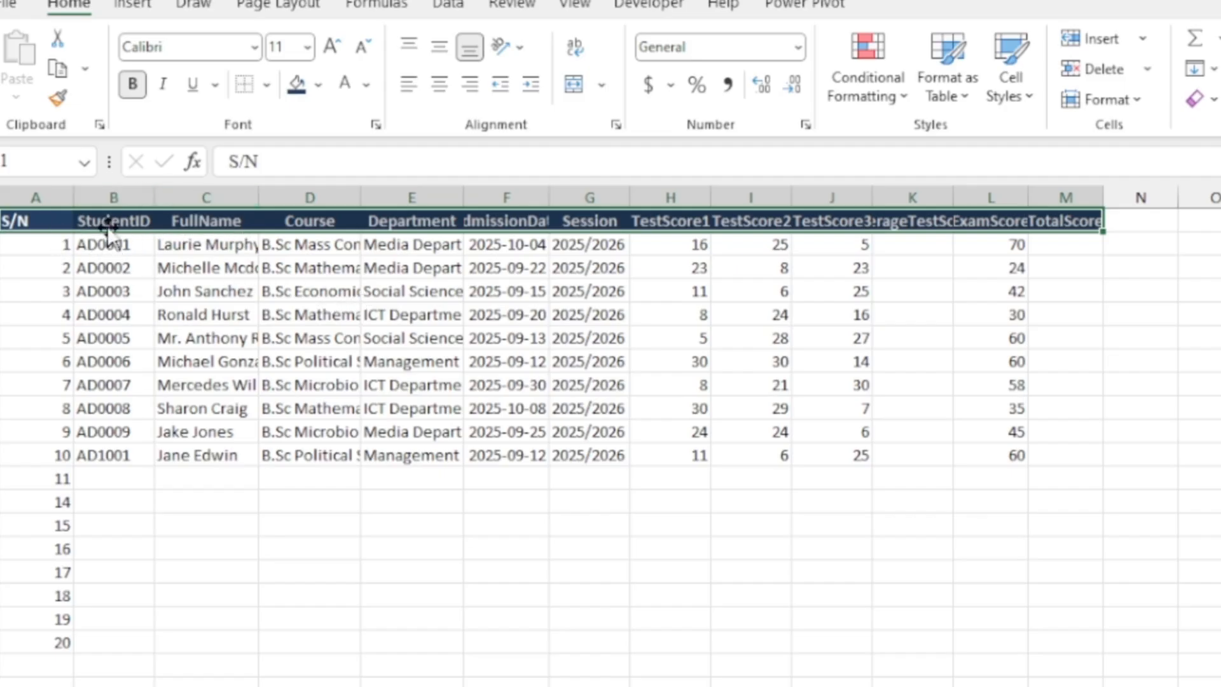
Set the font size of the header cells A1:M1 to 12
{"action": "left_click", "coordinate": [307, 47]}
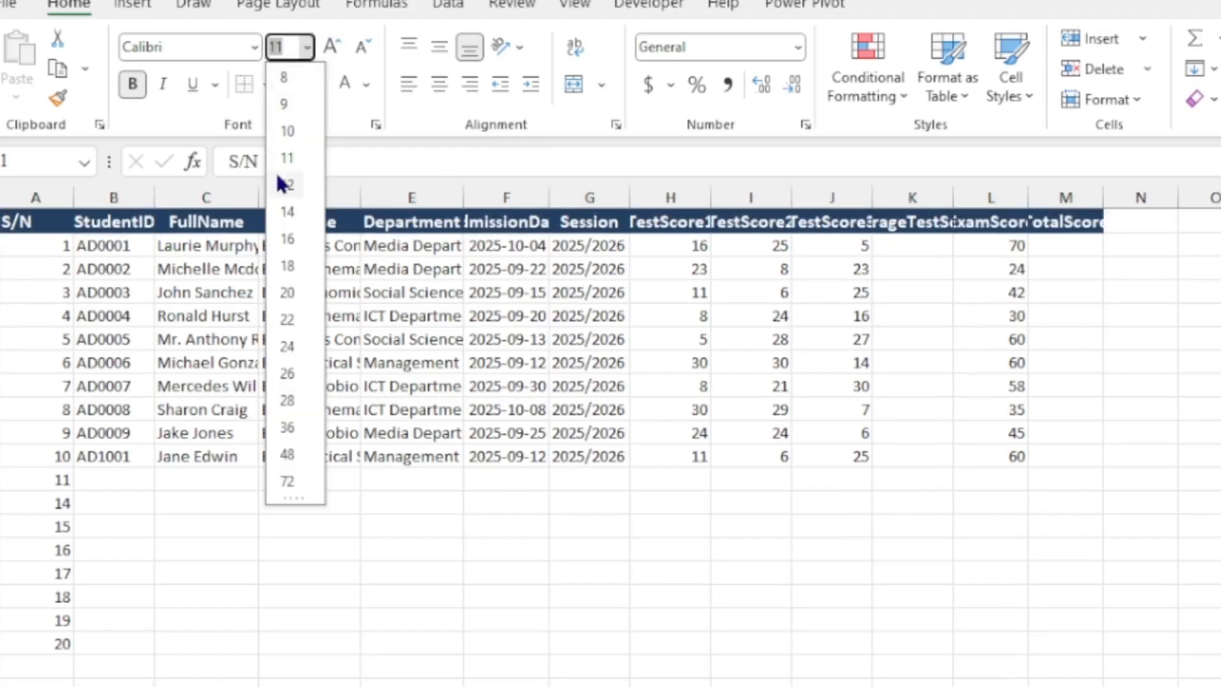
{"action": "left_click", "coordinate": [330, 47]}
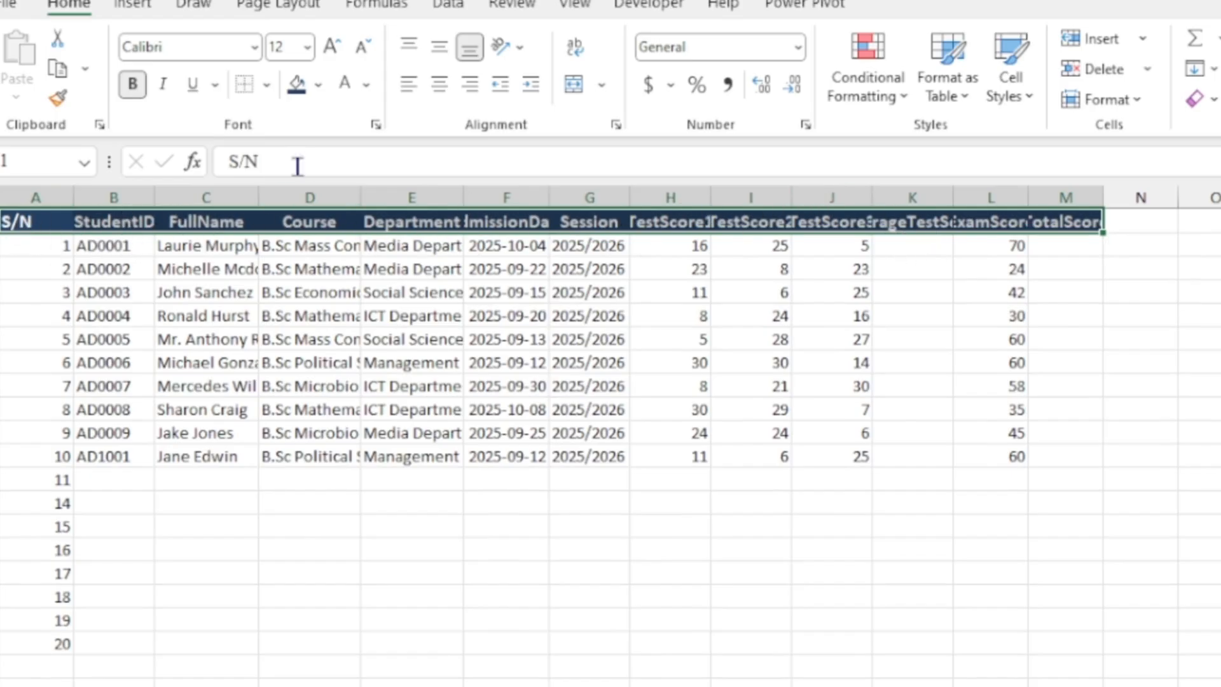
Apply all borders to the header cells A1:M1 and set their outline and inside border lines to white
{"action": "left_click", "coordinate": [267, 85]}
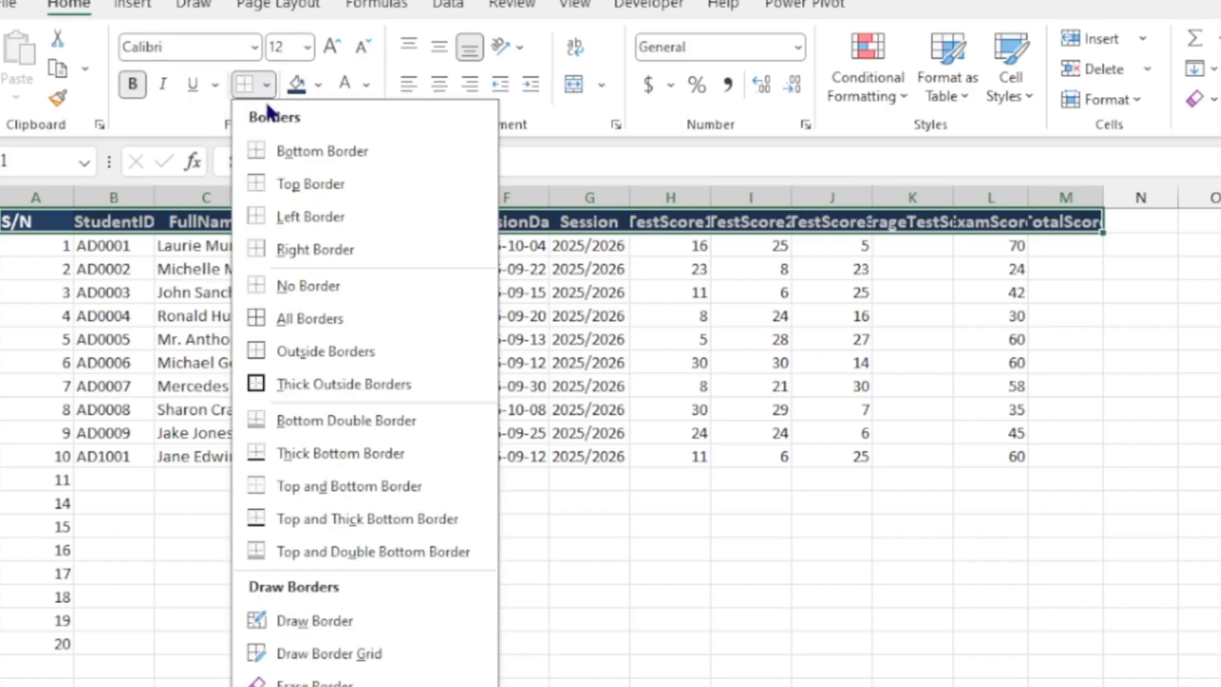
{"action": "left_click", "coordinate": [285, 322]}
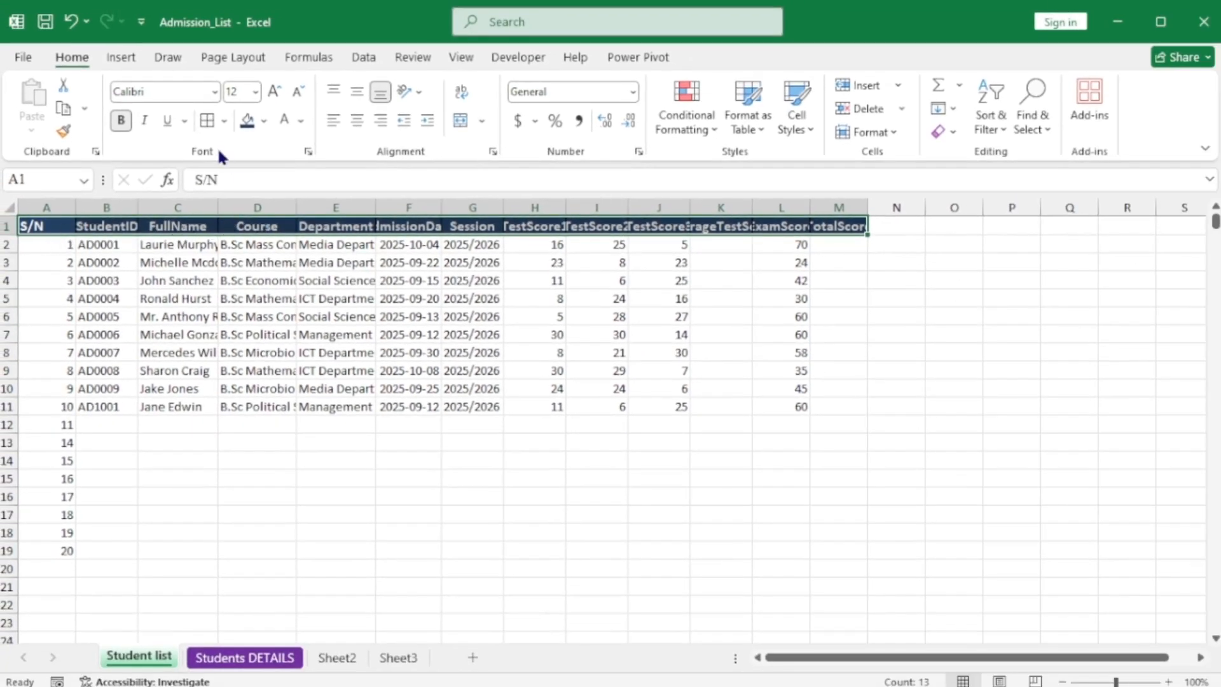
{"action": "left_click", "coordinate": [224, 124]}
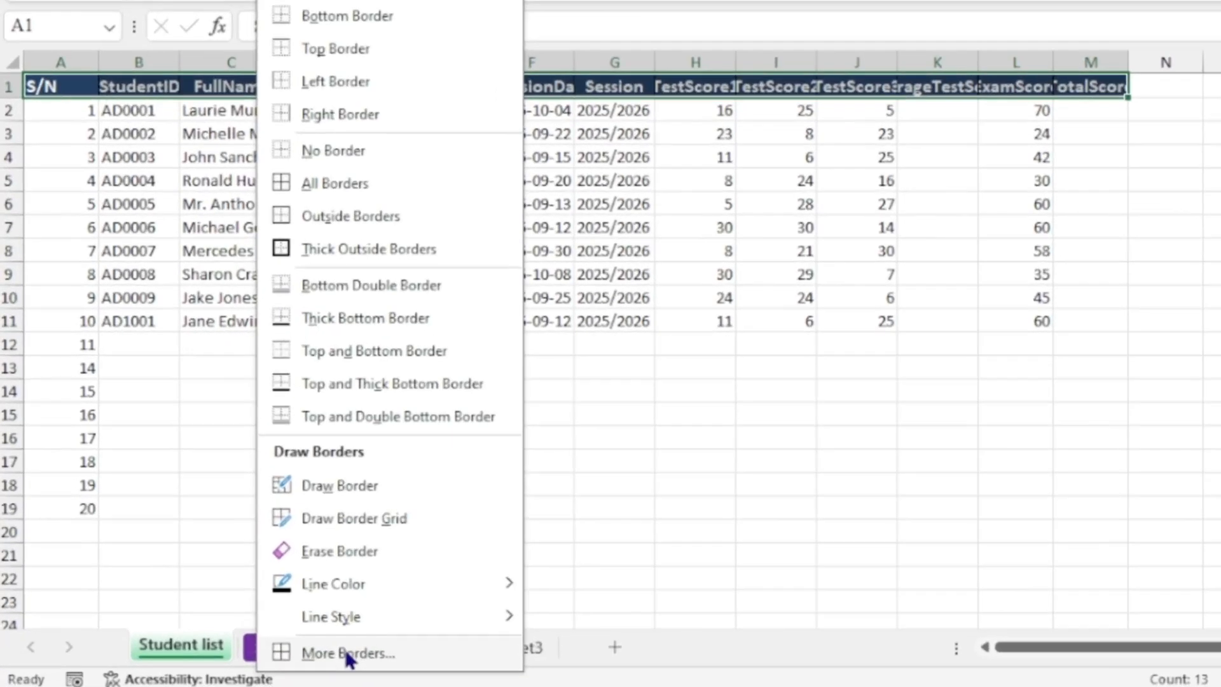
{"action": "left_click", "coordinate": [347, 654]}
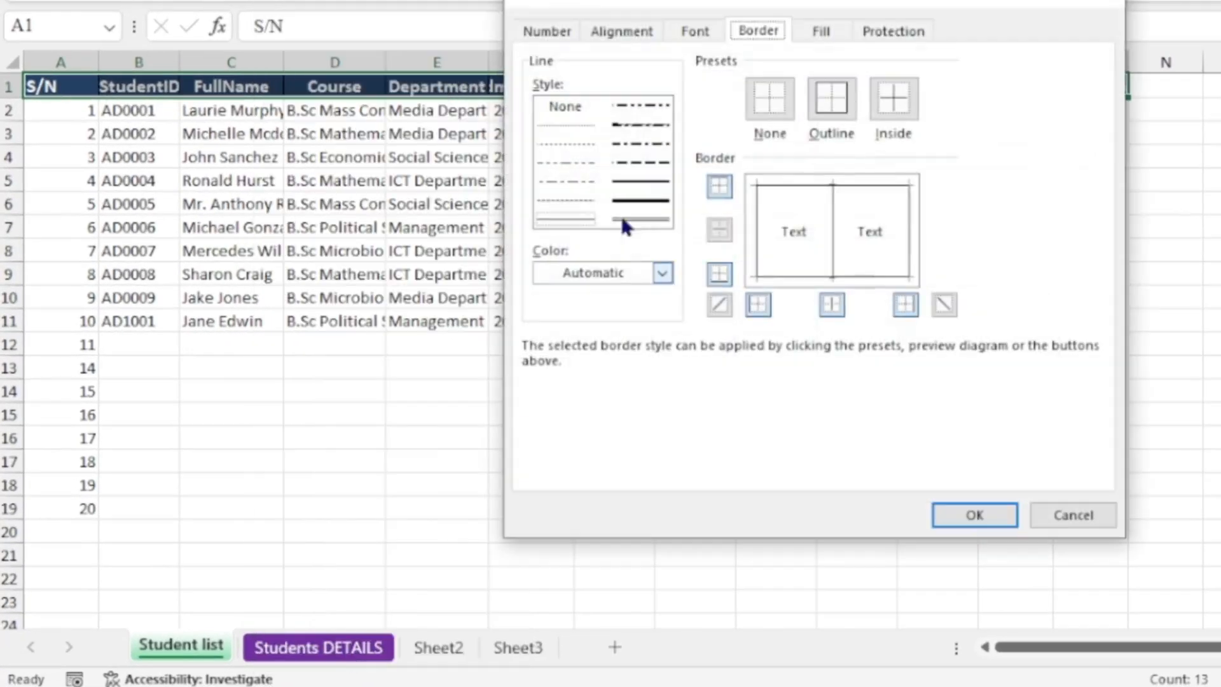
{"action": "left_click", "coordinate": [661, 274]}
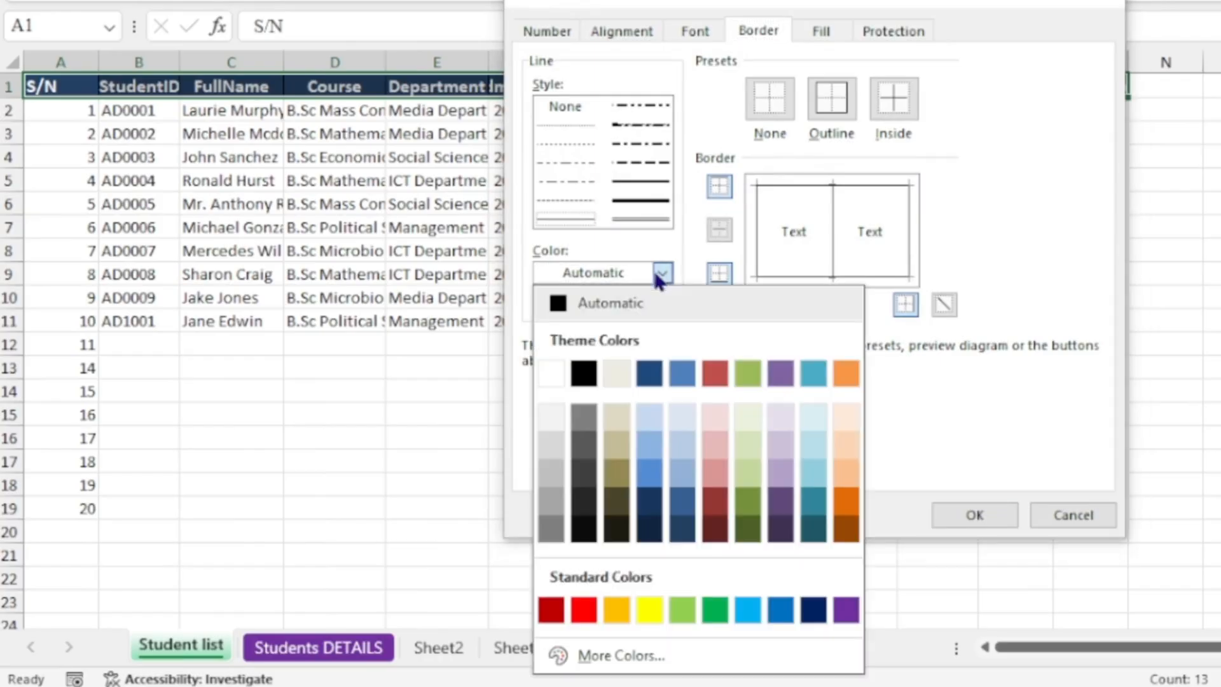
{"action": "left_click", "coordinate": [552, 375]}
{"action": "left_click", "coordinate": [837, 92]}
{"action": "left_click", "coordinate": [897, 92]}
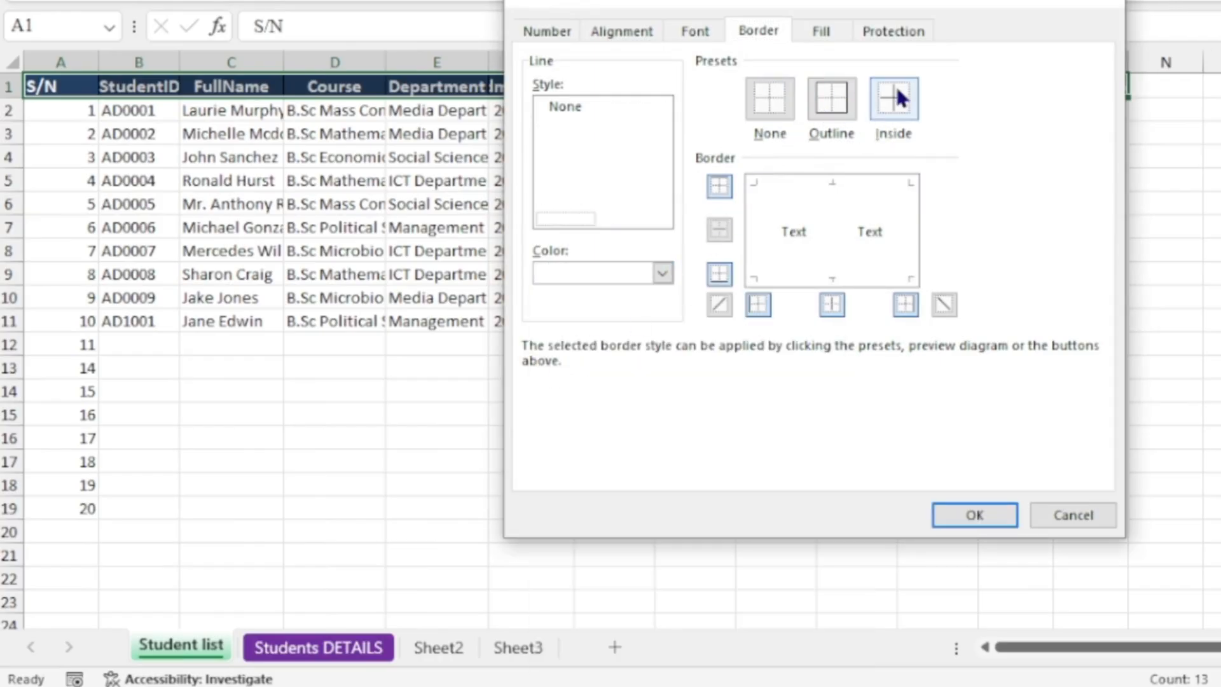
{"action": "left_click", "coordinate": [966, 510]}
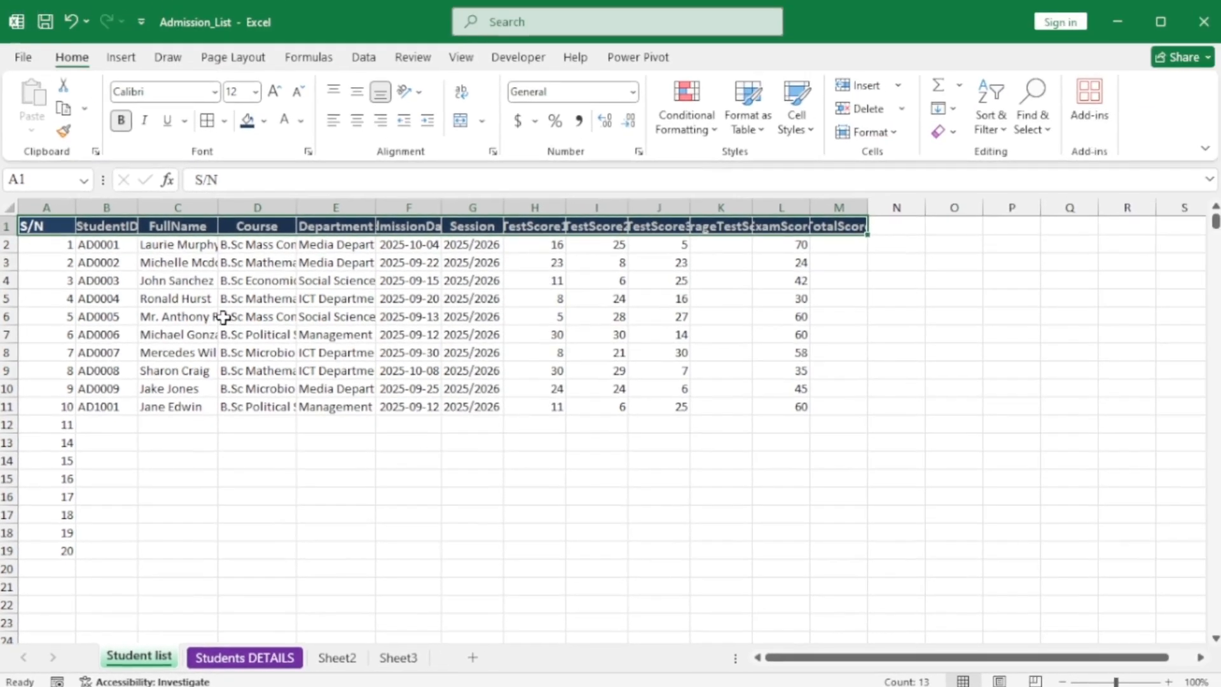
{"action": "left_click", "coordinate": [288, 208]}
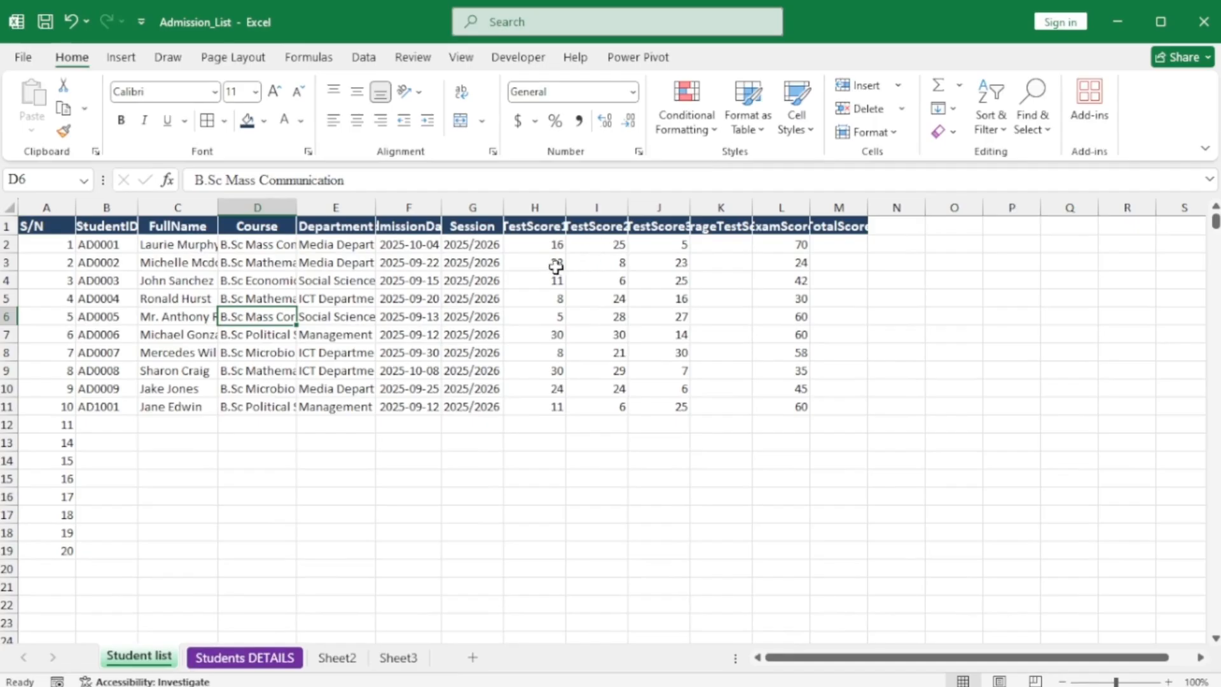
Apply the blue Accent1 cell style to the student records in A2:M11
{"action": "left_click_drag", "start_coordinate": [44, 246], "coordinate": [846, 414]}
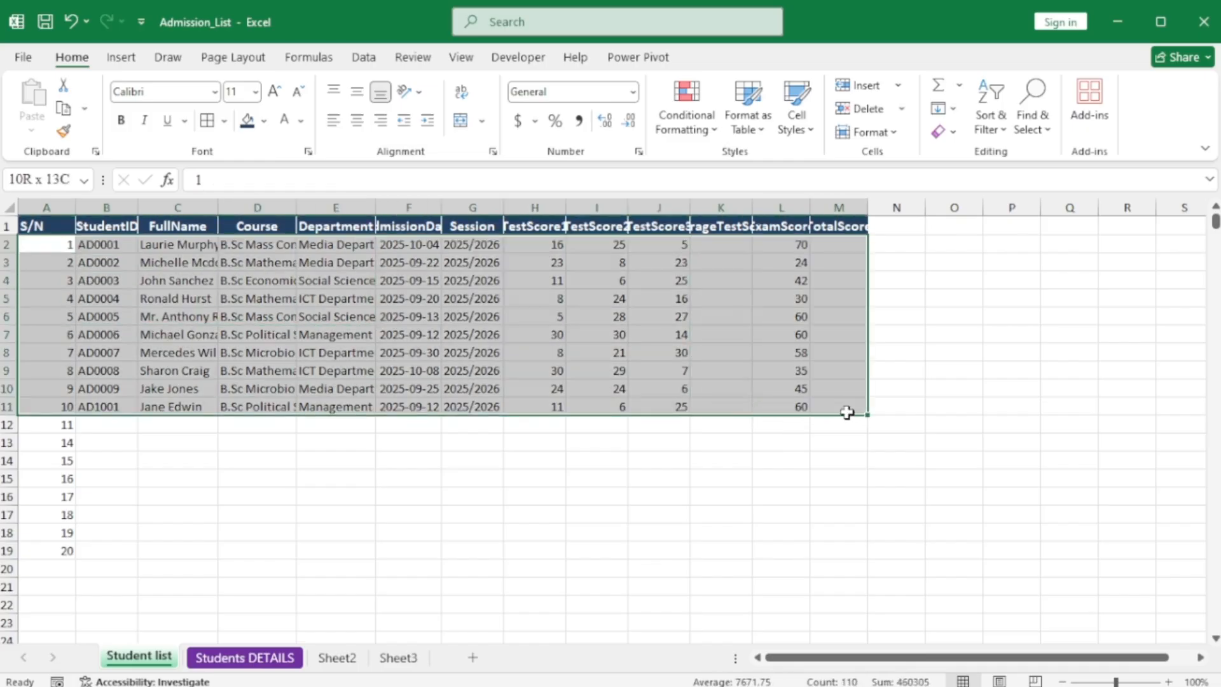
{"action": "left_click", "coordinate": [806, 135]}
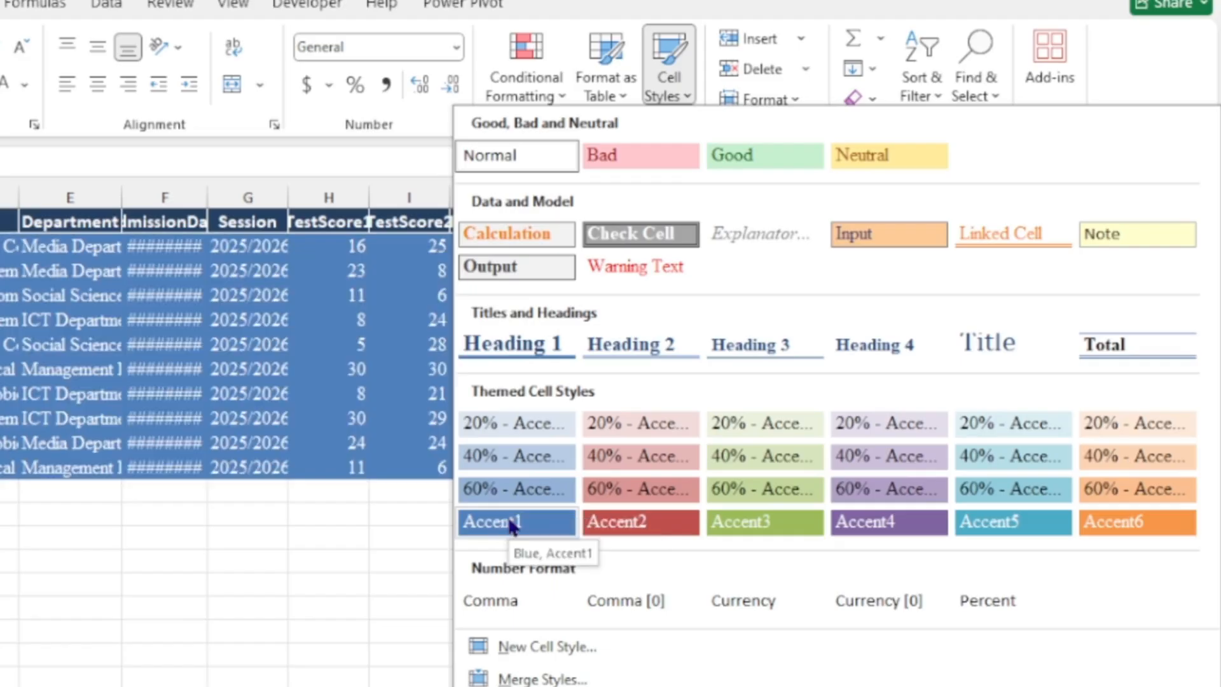
{"action": "left_click", "coordinate": [510, 522]}
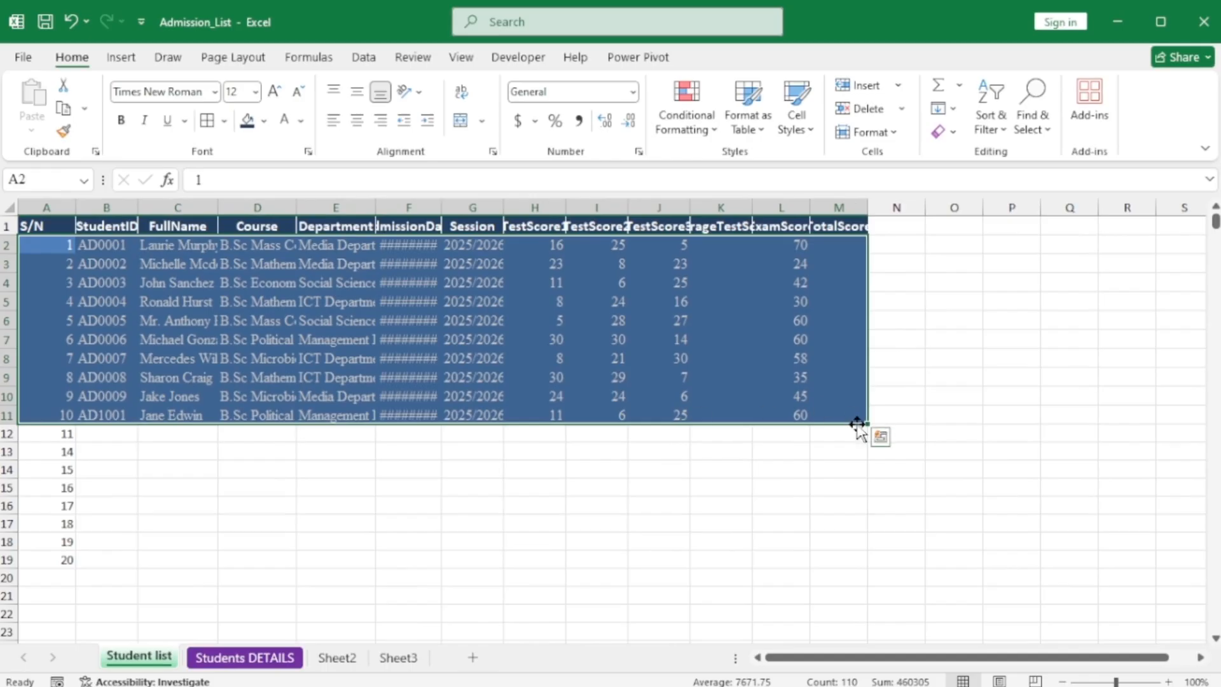
{"action": "left_click_drag", "start_coordinate": [862, 420], "coordinate": [881, 570]}
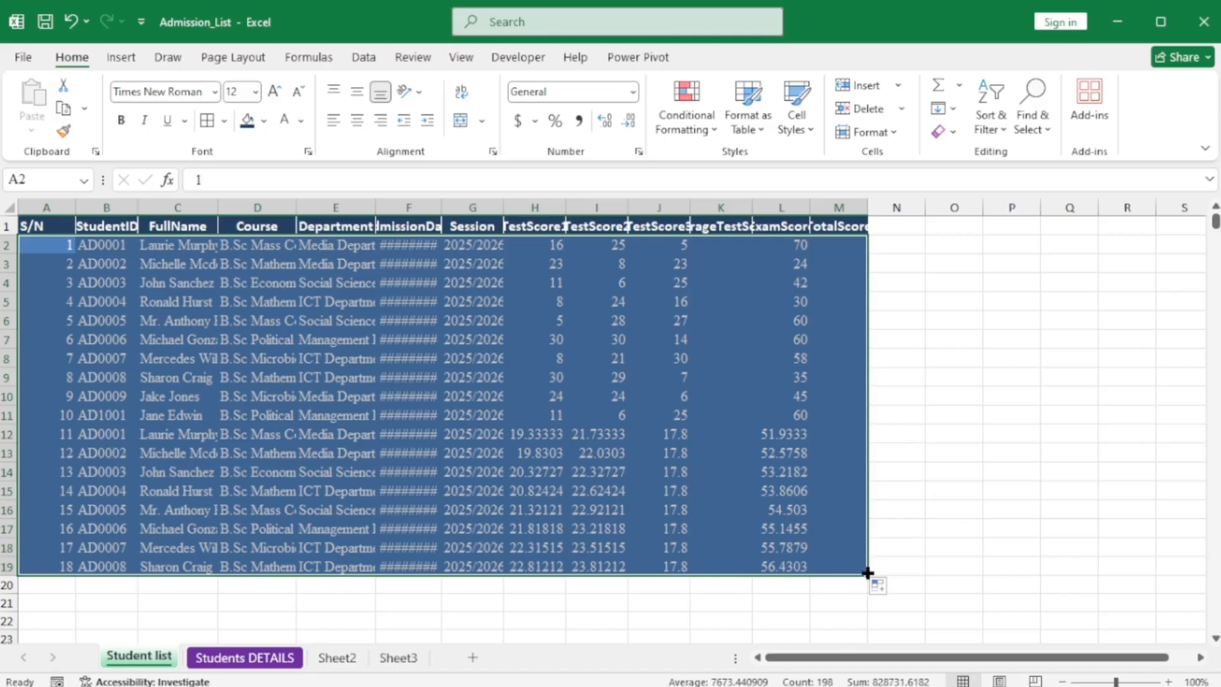
{"action": "key", "text": "ctrl+z"}
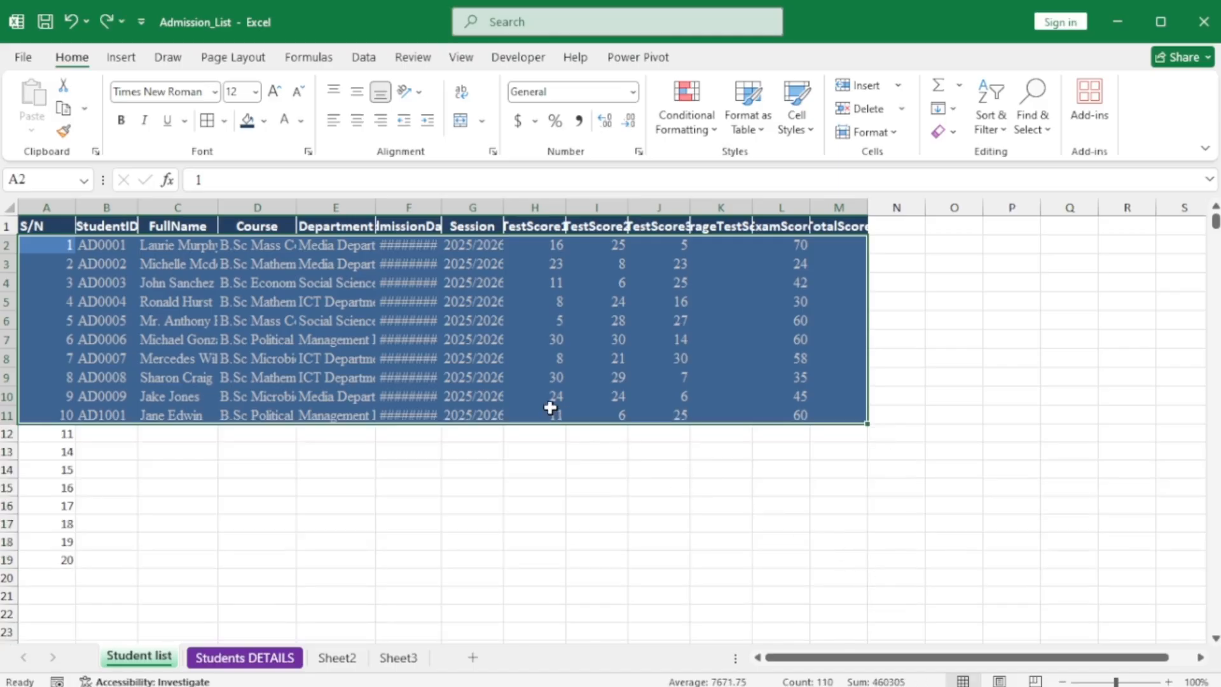
{"action": "left_click", "coordinate": [497, 380]}
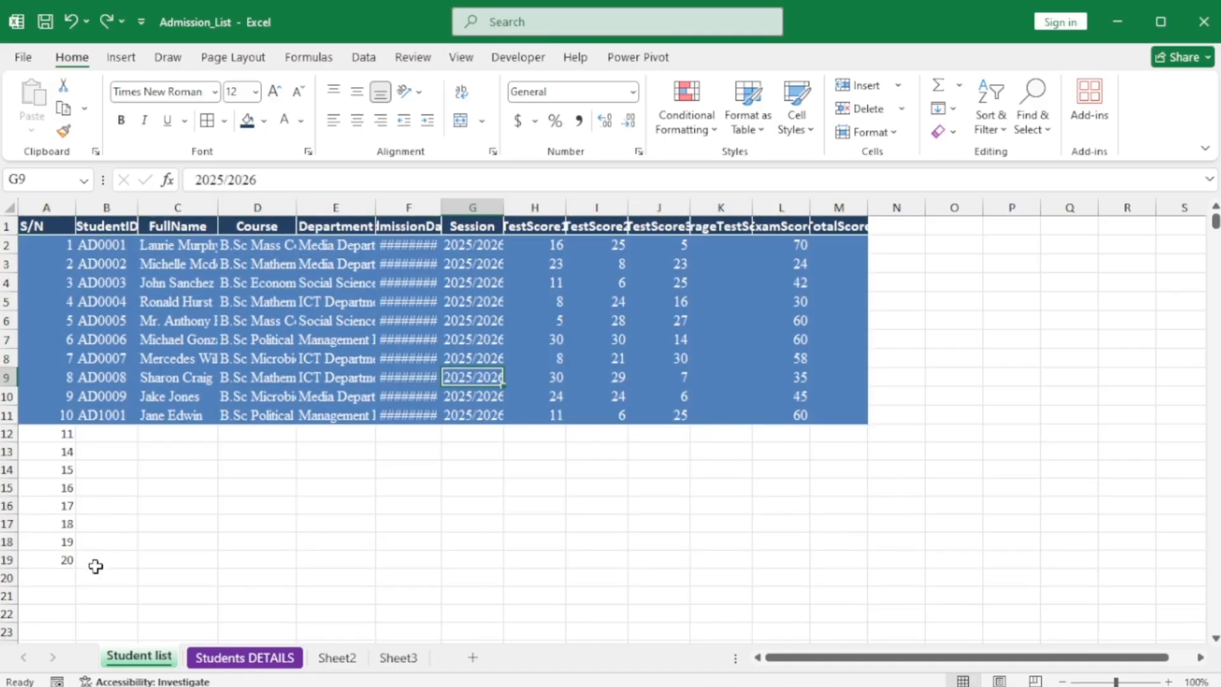
Apply the Accent1 cell style to the range A2:M18, including the empty student rows
{"action": "left_click_drag", "start_coordinate": [41, 246], "coordinate": [828, 548]}
{"action": "left_click", "coordinate": [795, 124]}
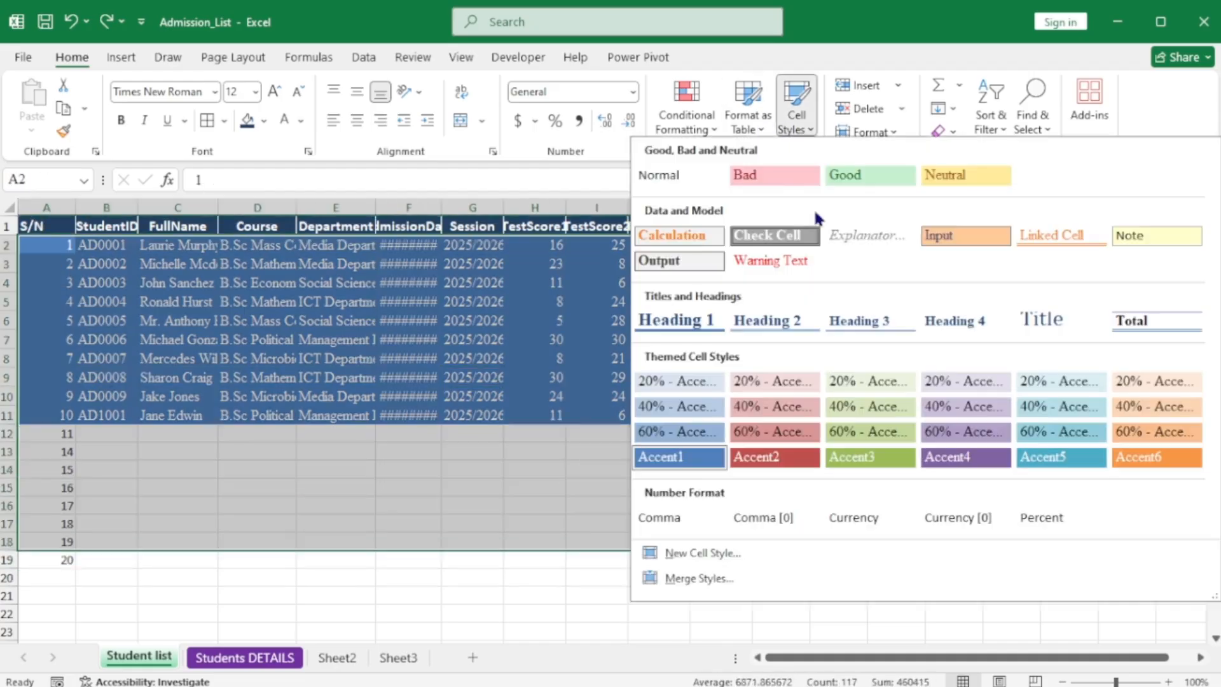
{"action": "left_click", "coordinate": [674, 458]}
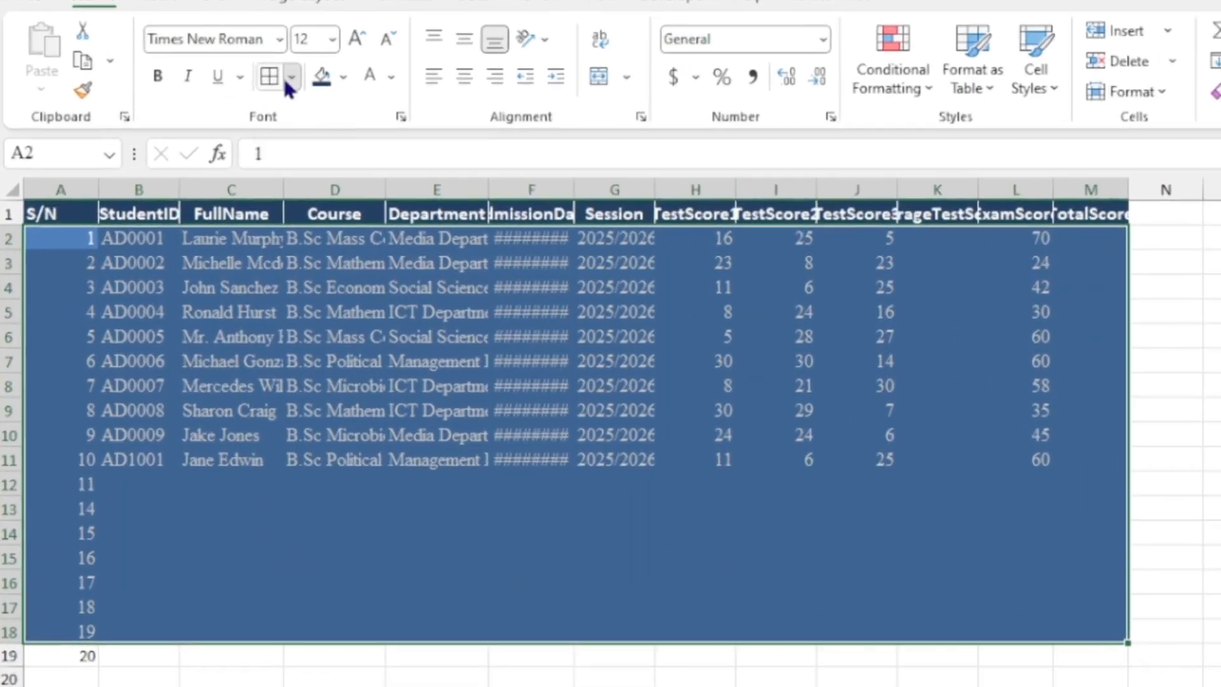
Apply all borders to the range A2:M18 and set their outline and inside border lines to white
{"action": "left_click", "coordinate": [217, 118]}
{"action": "left_click", "coordinate": [329, 309]}
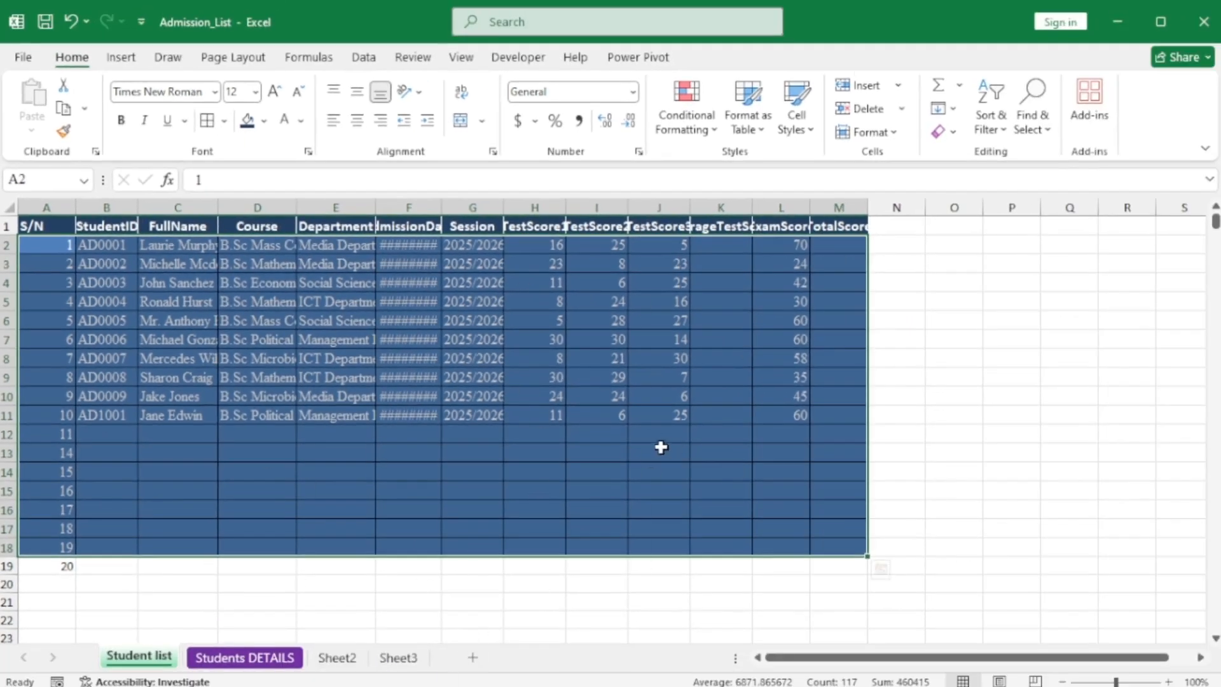
{"action": "left_click", "coordinate": [223, 121]}
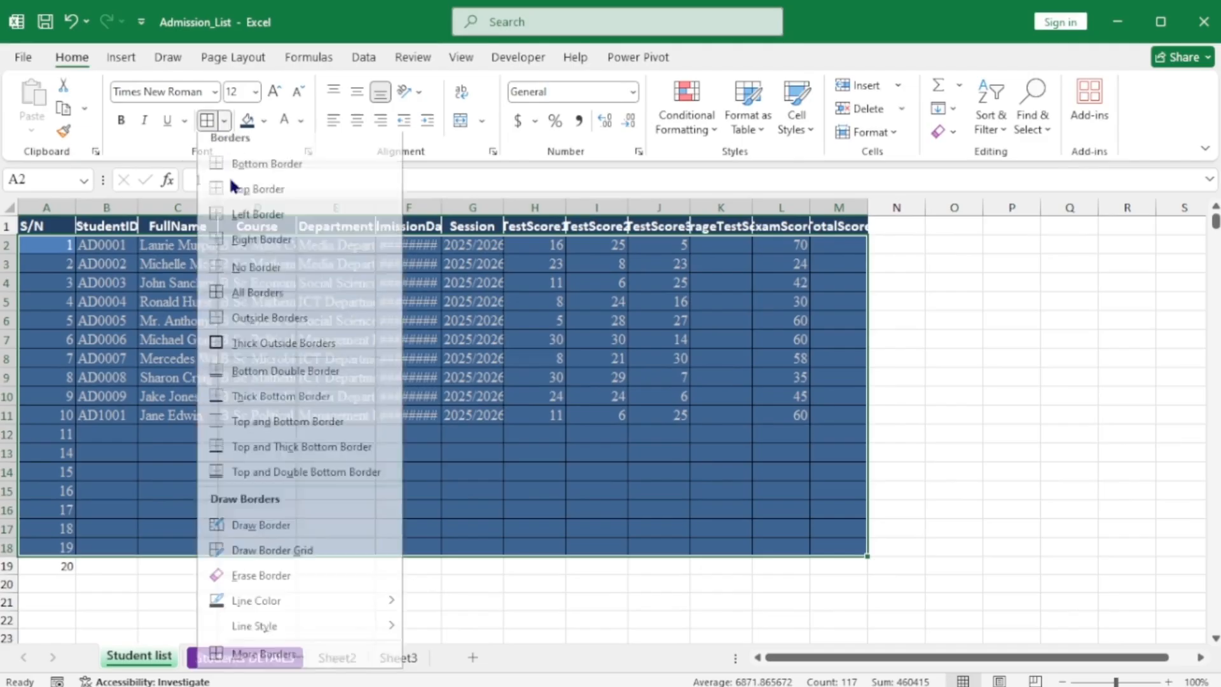
{"action": "left_click", "coordinate": [251, 662]}
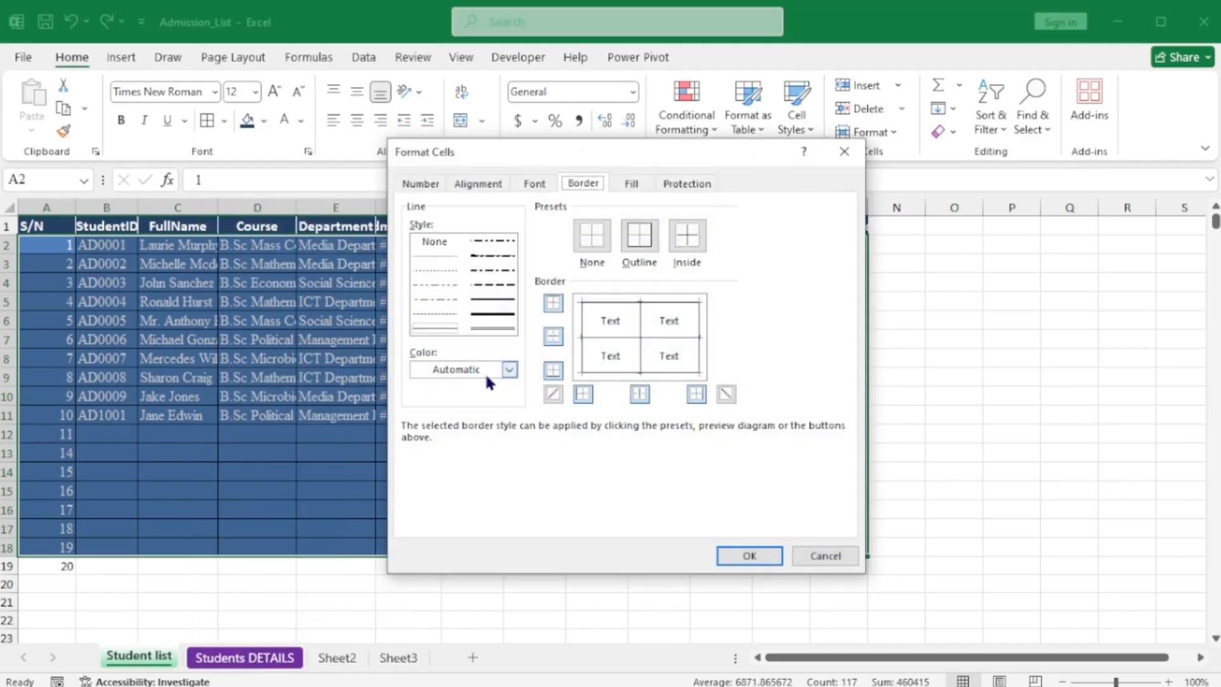
{"action": "left_click", "coordinate": [509, 369]}
{"action": "left_click", "coordinate": [434, 447]}
{"action": "left_click", "coordinate": [636, 251]}
{"action": "left_click", "coordinate": [684, 237]}
{"action": "left_click", "coordinate": [757, 555]}
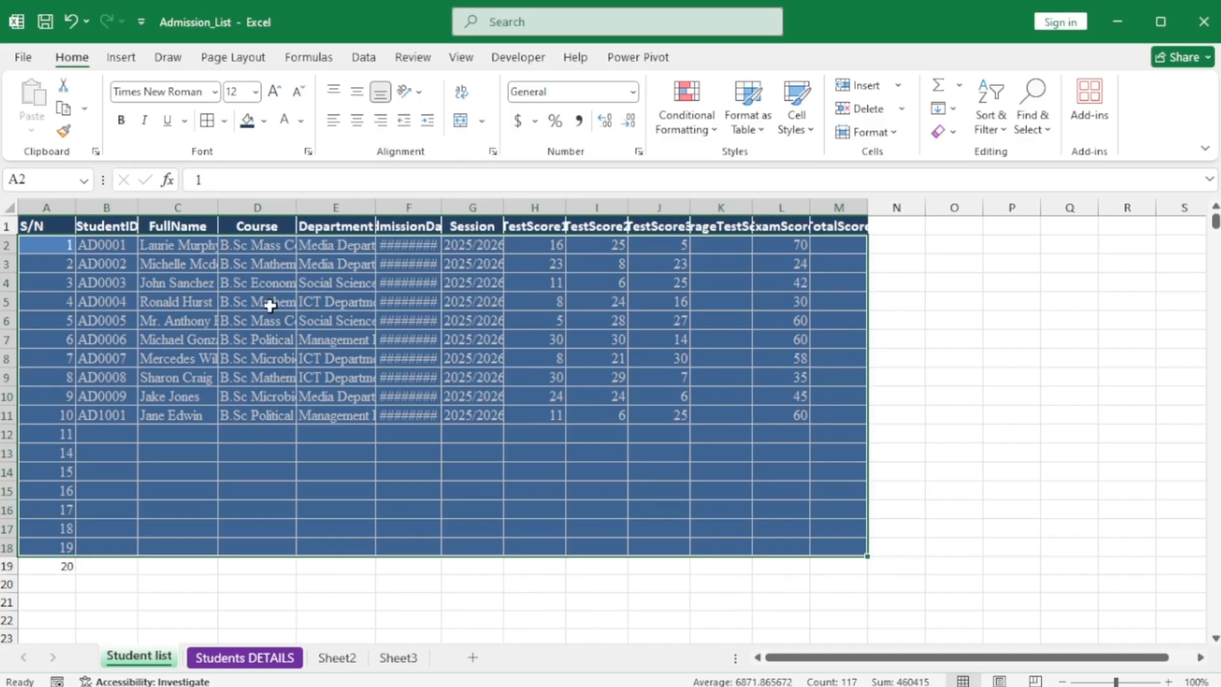
{"action": "left_click", "coordinate": [192, 283]}
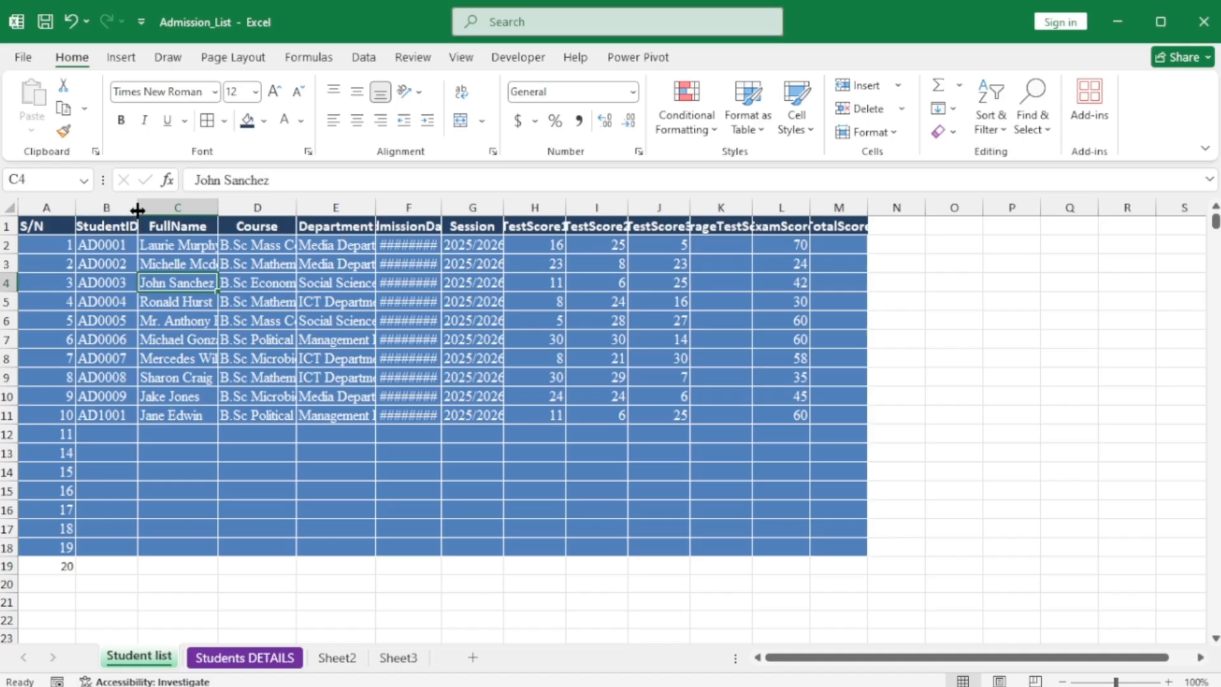
Resize column B to just fit the StudentID header and auto-fit the FullName and Course columns to their contents
{"action": "left_click_drag", "start_coordinate": [138, 210], "coordinate": [175, 211]}
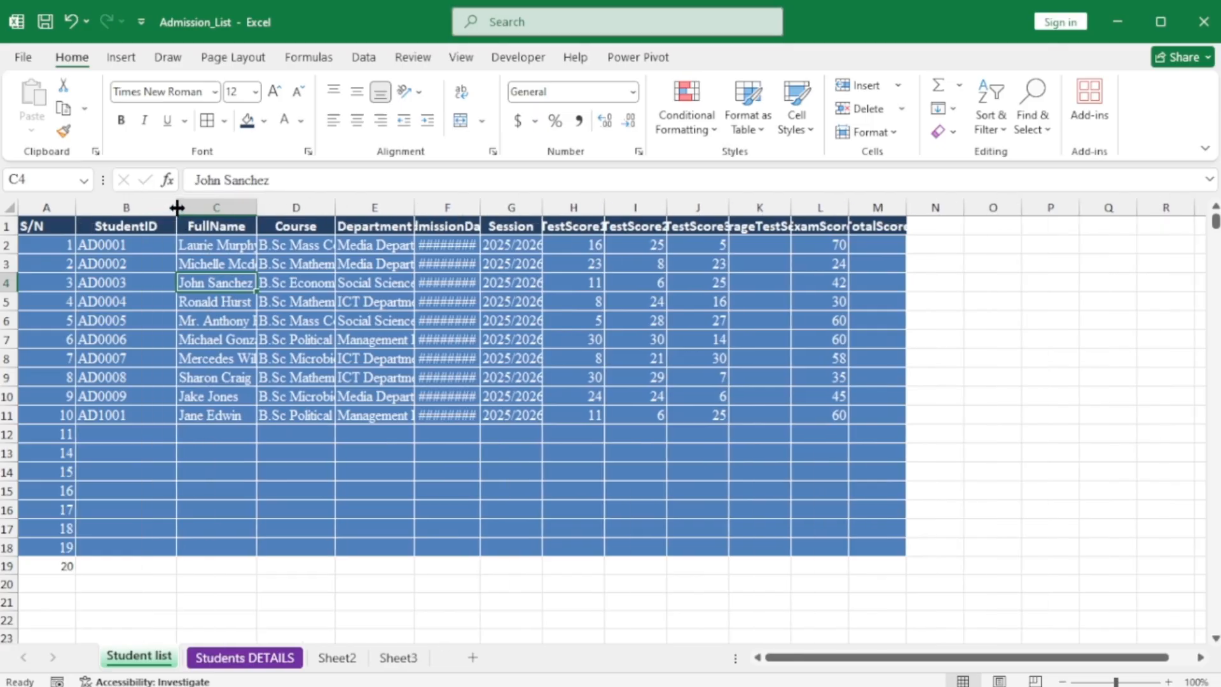
{"action": "left_click_drag", "start_coordinate": [176, 207], "coordinate": [144, 209]}
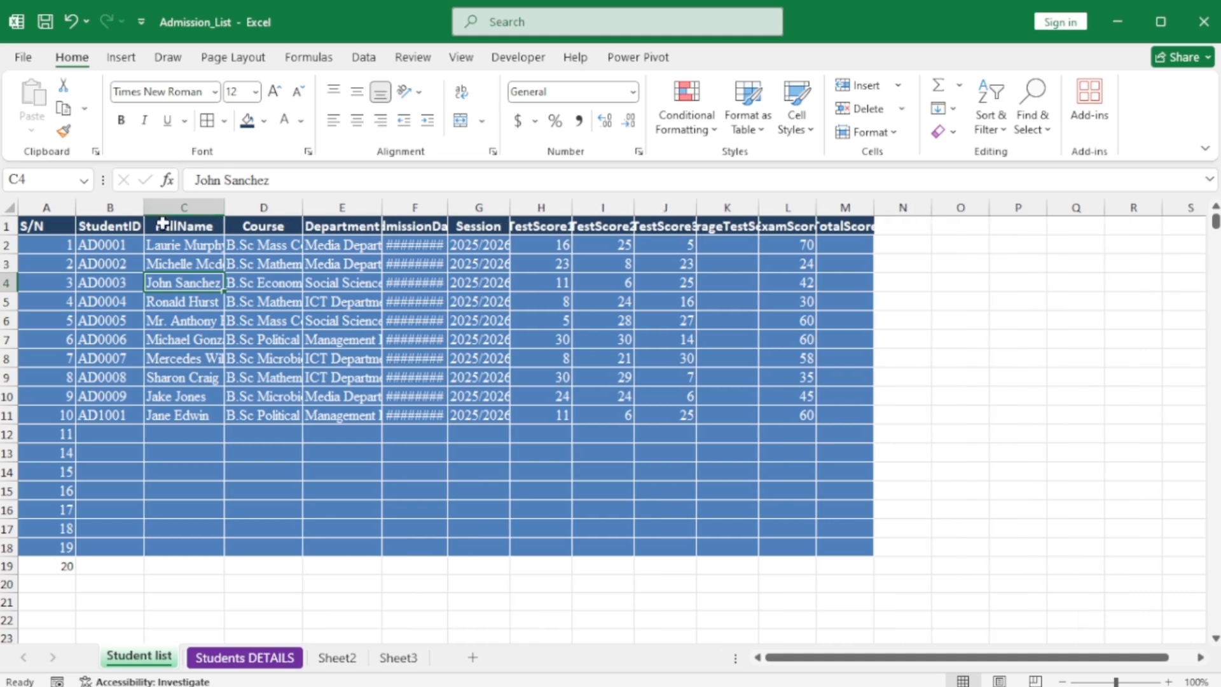
{"action": "double_click", "coordinate": [227, 207]}
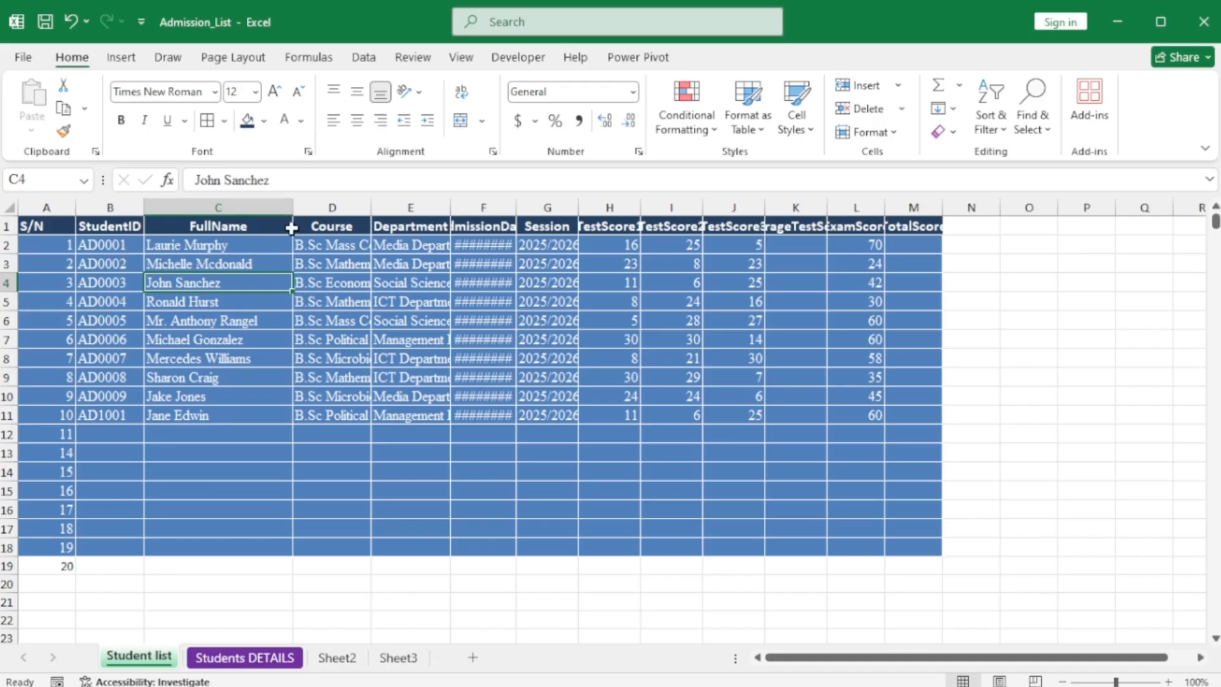
{"action": "double_click", "coordinate": [369, 208]}
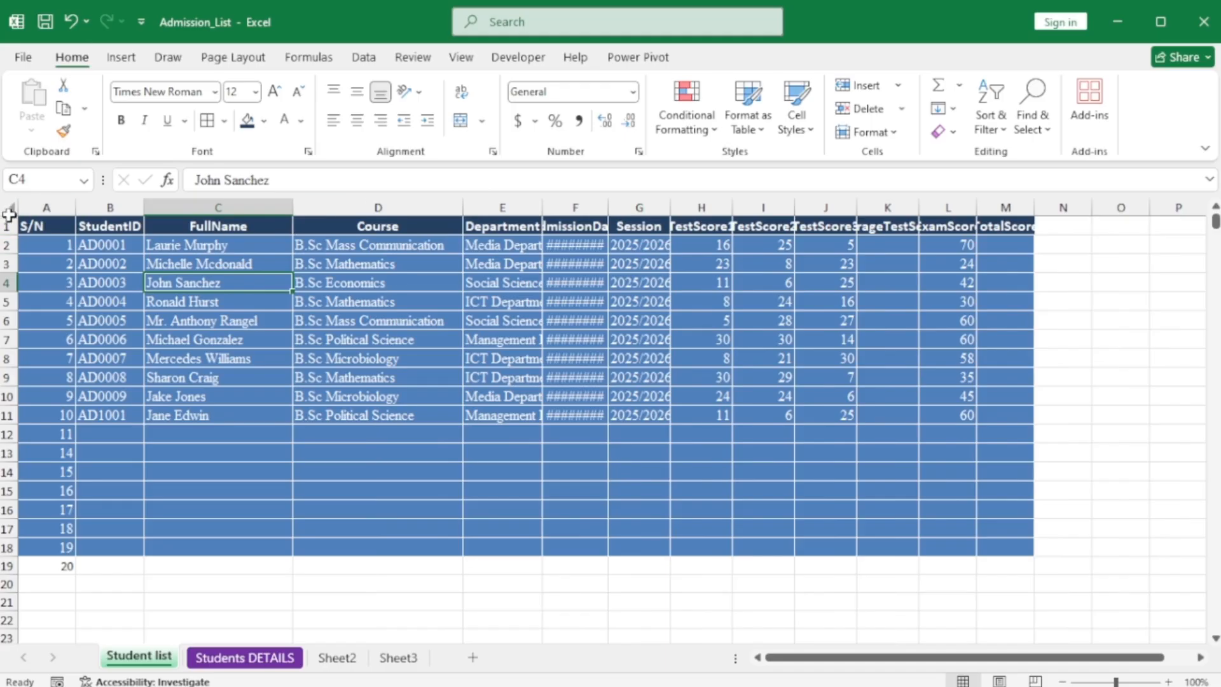
Auto-fit the width of all columns on the sheet at once
{"action": "left_click", "coordinate": [9, 208]}
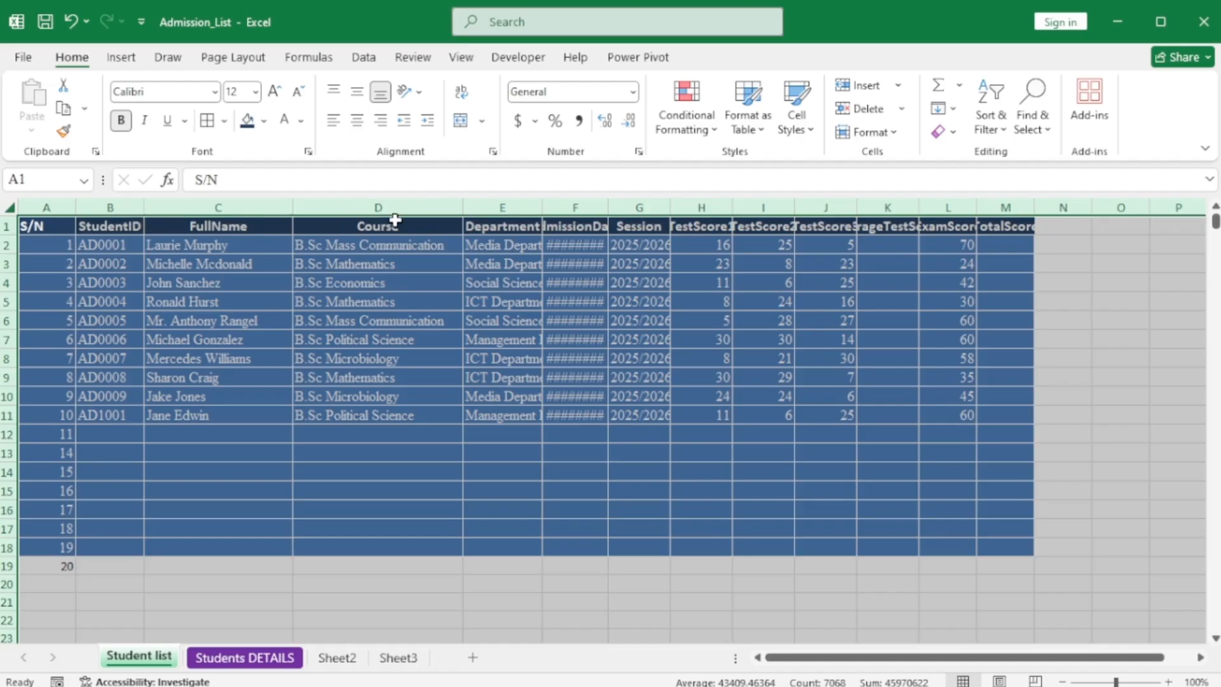
{"action": "double_click", "coordinate": [463, 207]}
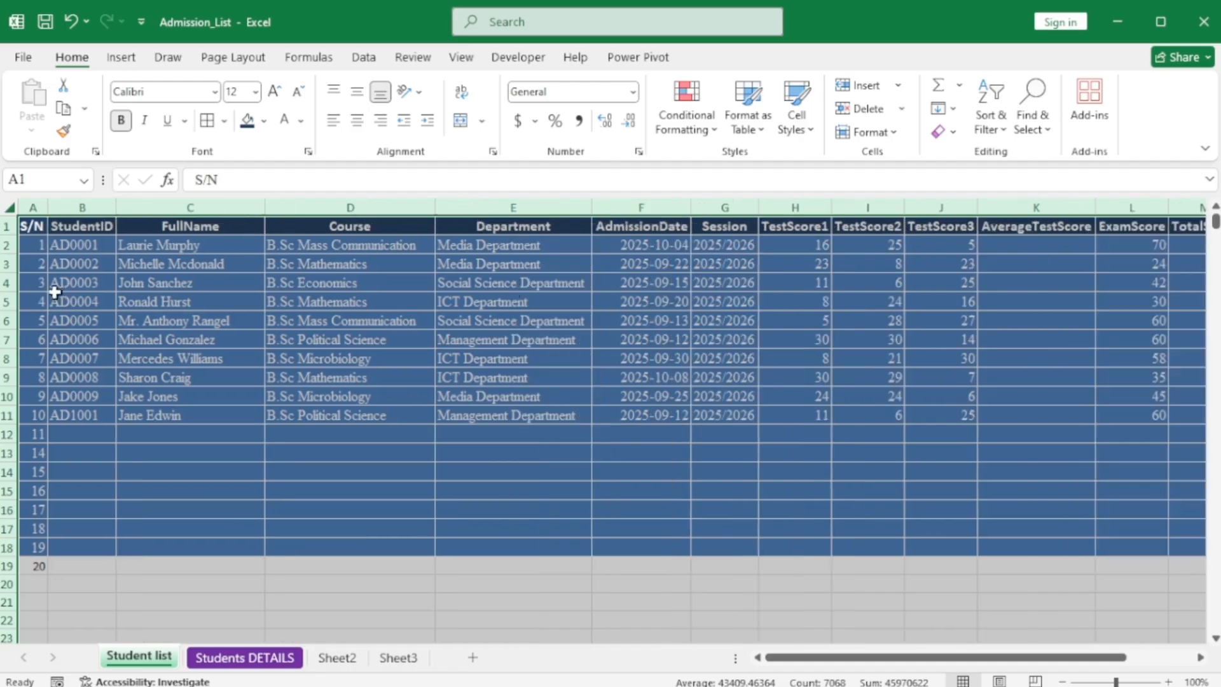
{"action": "left_click_drag", "start_coordinate": [1110, 659], "coordinate": [1081, 669]}
{"action": "left_click", "coordinate": [474, 339]}
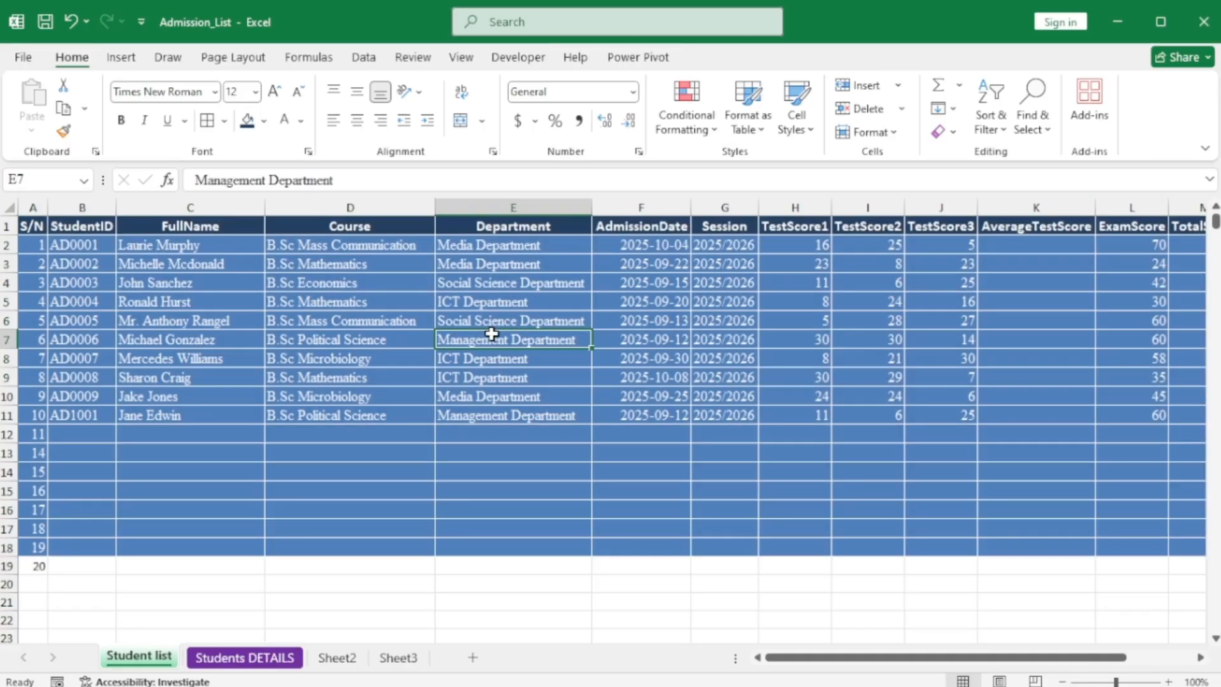
Change the header in F1 to "Admission Date" and wrap its text
{"action": "double_click", "coordinate": [661, 227]}
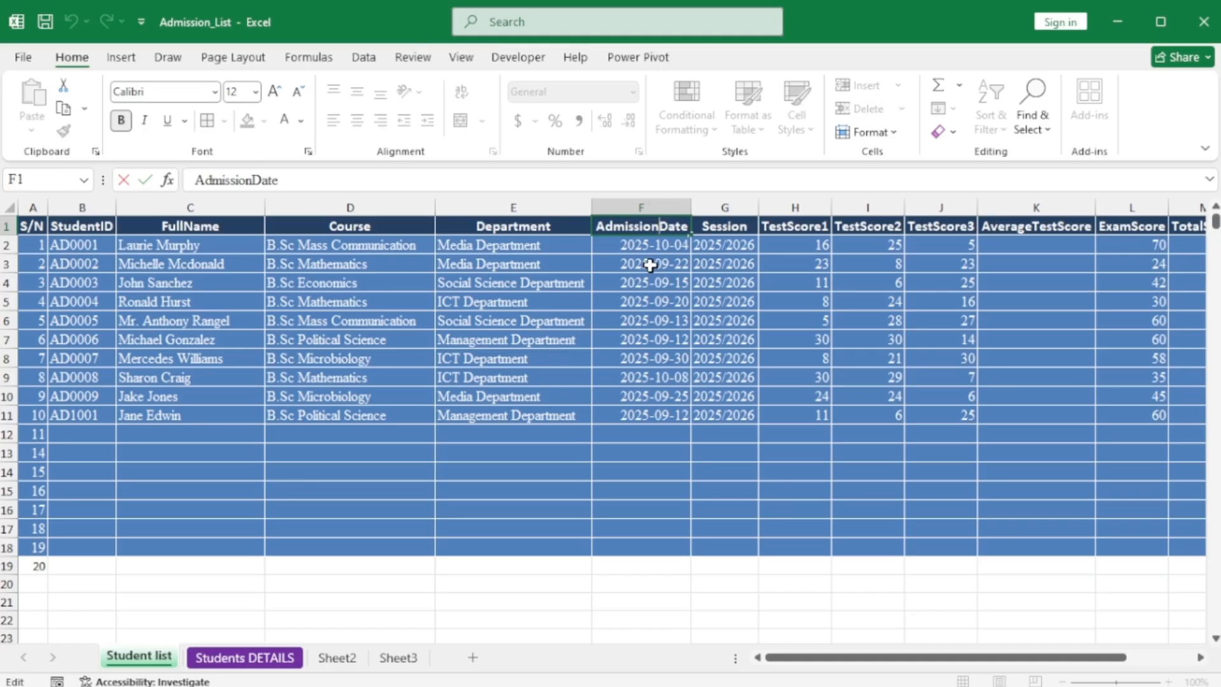
{"action": "key", "text": "Return"}
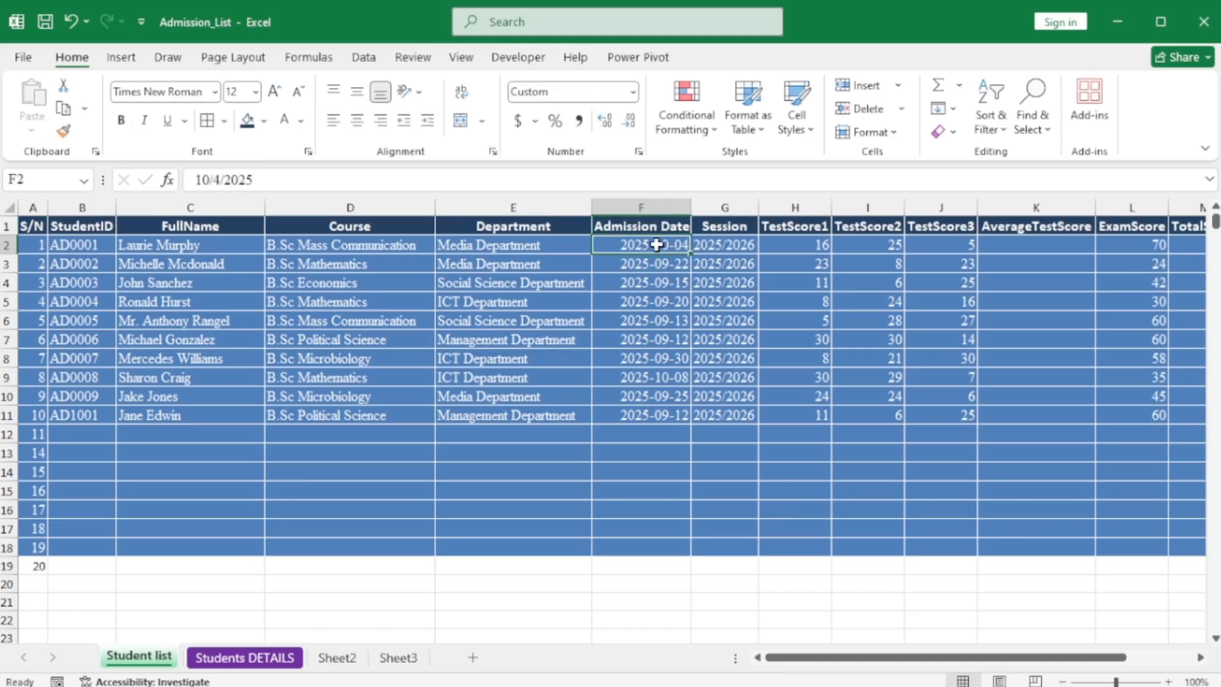
{"action": "key", "text": "shift+Return"}
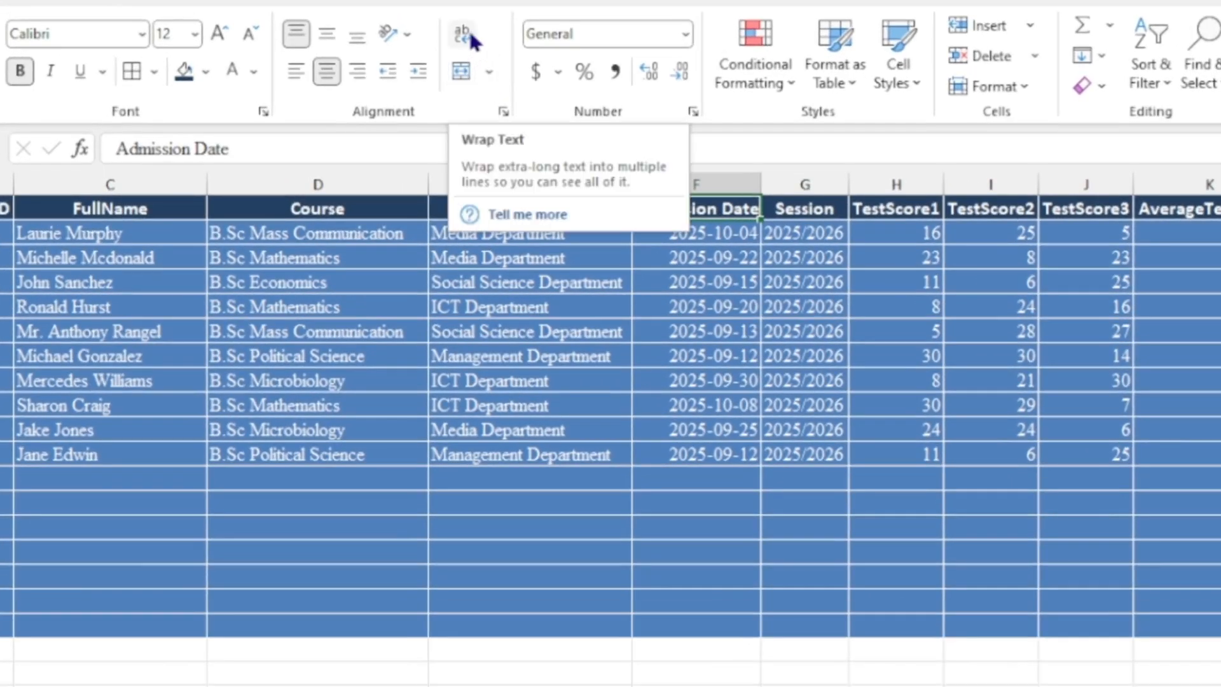
{"action": "left_click", "coordinate": [473, 42]}
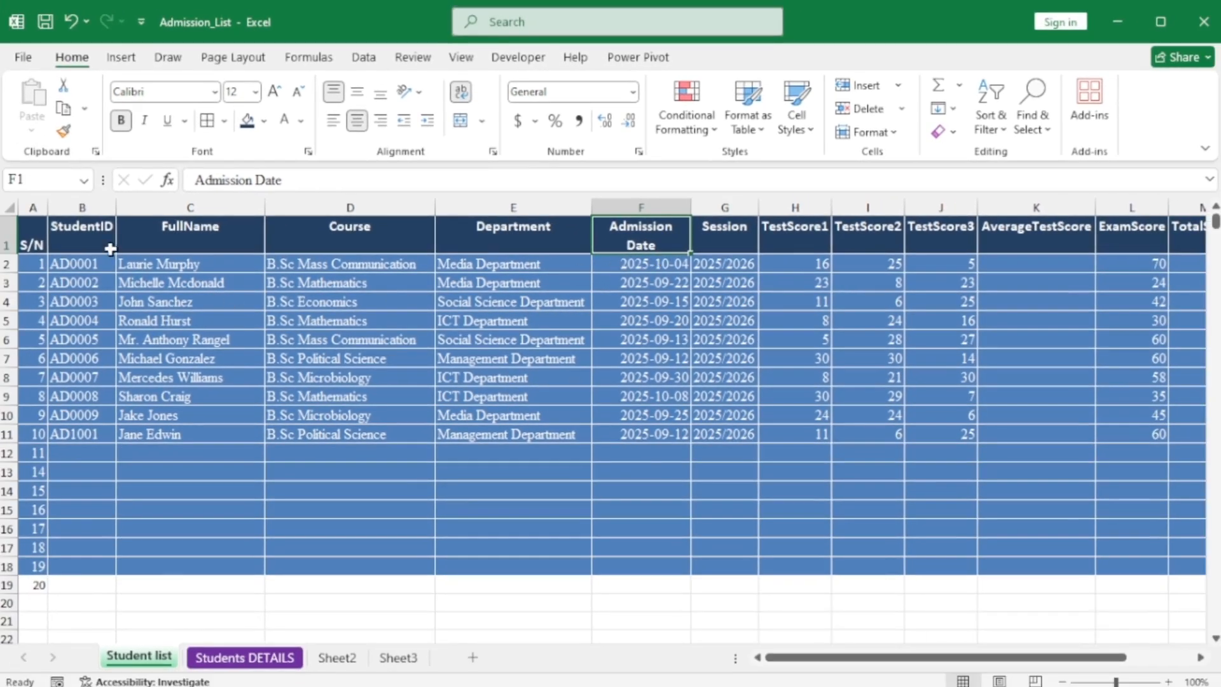
Center the header text of row 1 both horizontally and vertically
{"action": "left_click", "coordinate": [9, 235]}
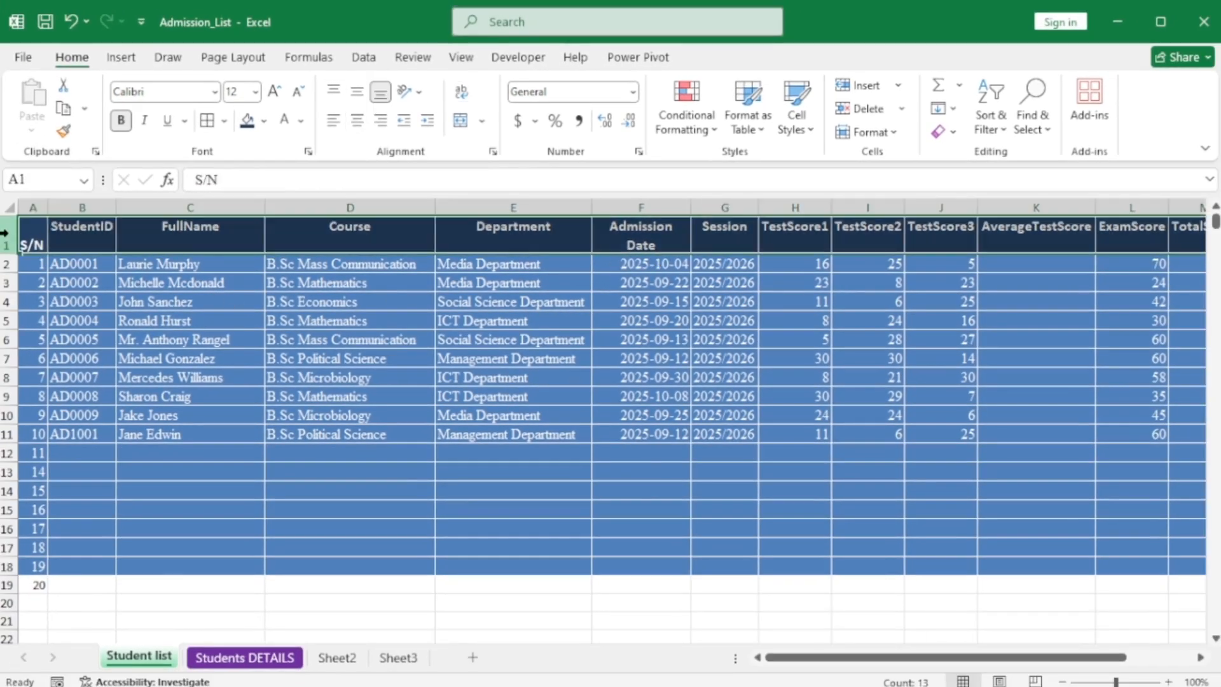
{"action": "left_click", "coordinate": [357, 121]}
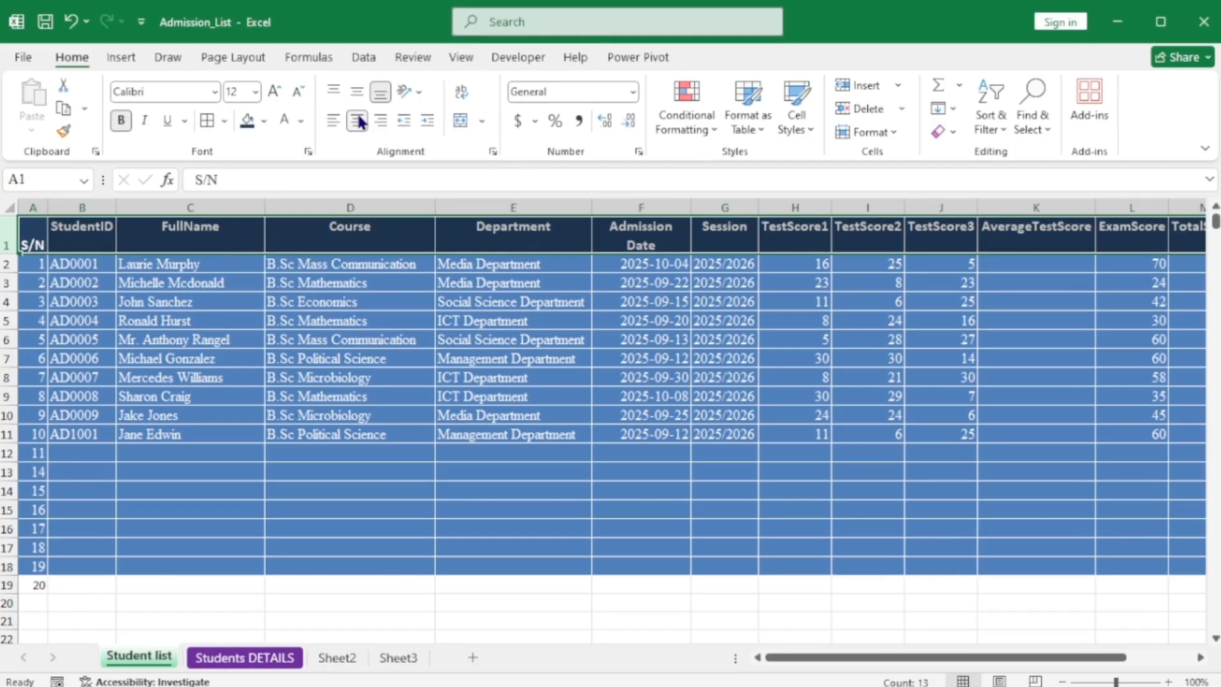
{"action": "left_click", "coordinate": [357, 93]}
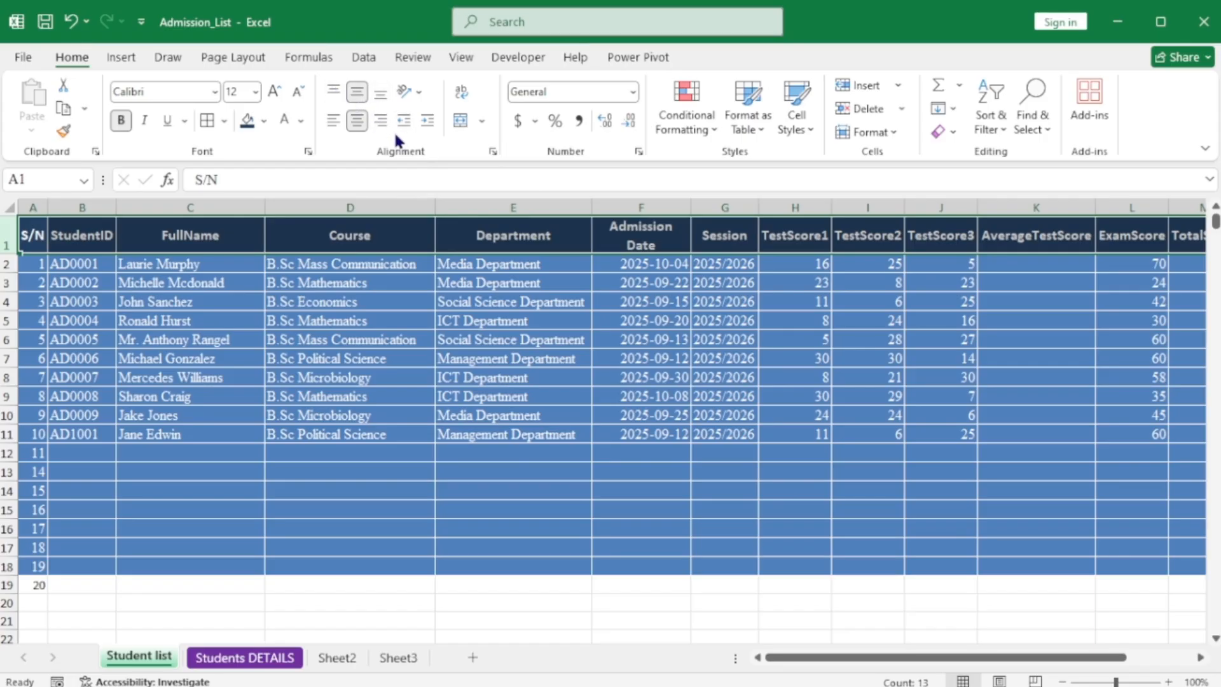
Calculate the first student's AverageTestScore in K2 with the formula =(H2+I2+J2)/3
{"action": "left_click", "coordinate": [714, 396]}
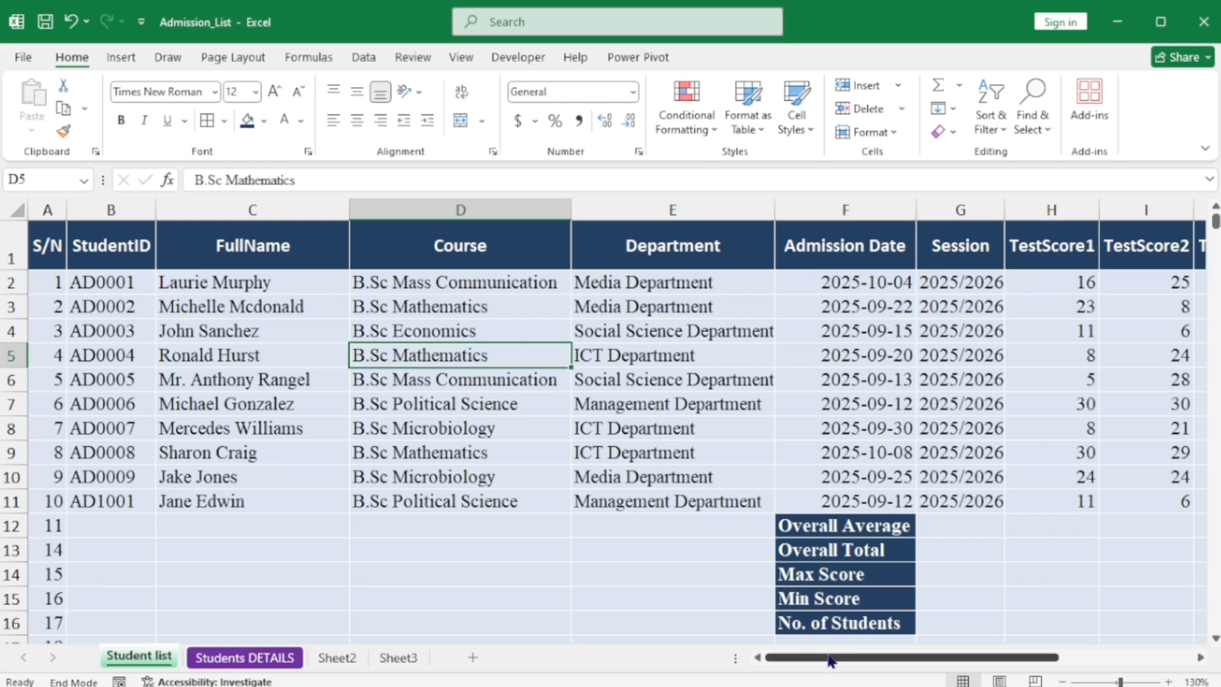
{"action": "left_click_drag", "start_coordinate": [827, 662], "coordinate": [938, 684]}
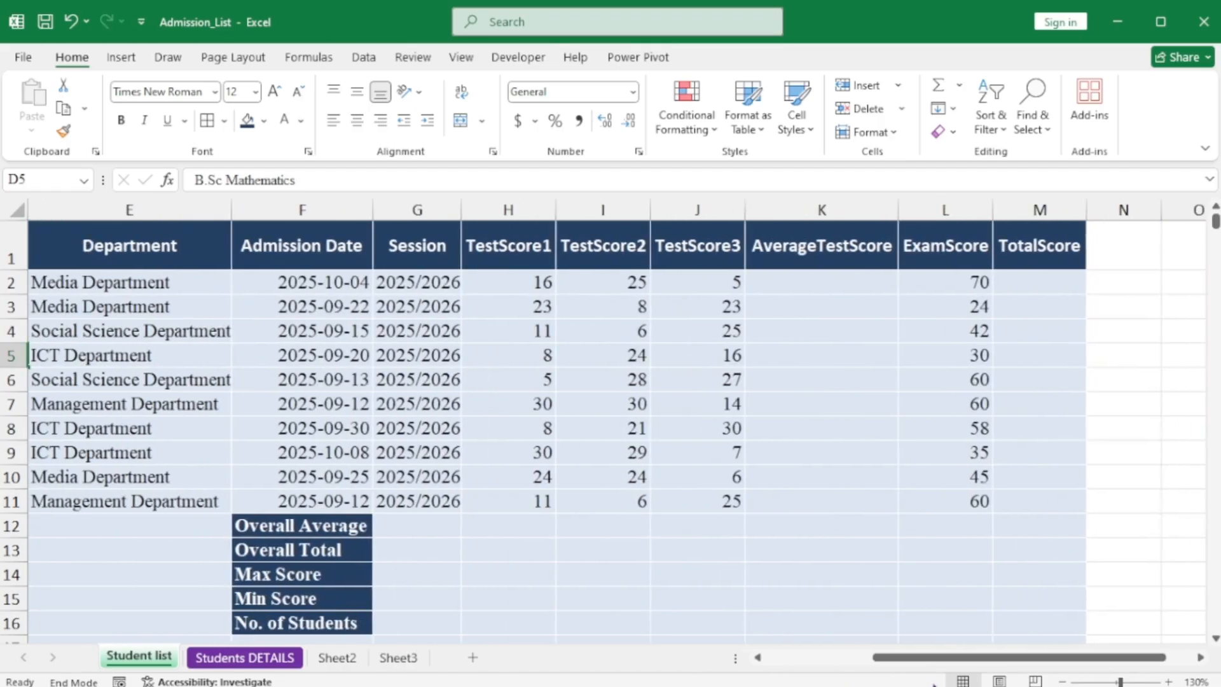
{"action": "left_click", "coordinate": [806, 284]}
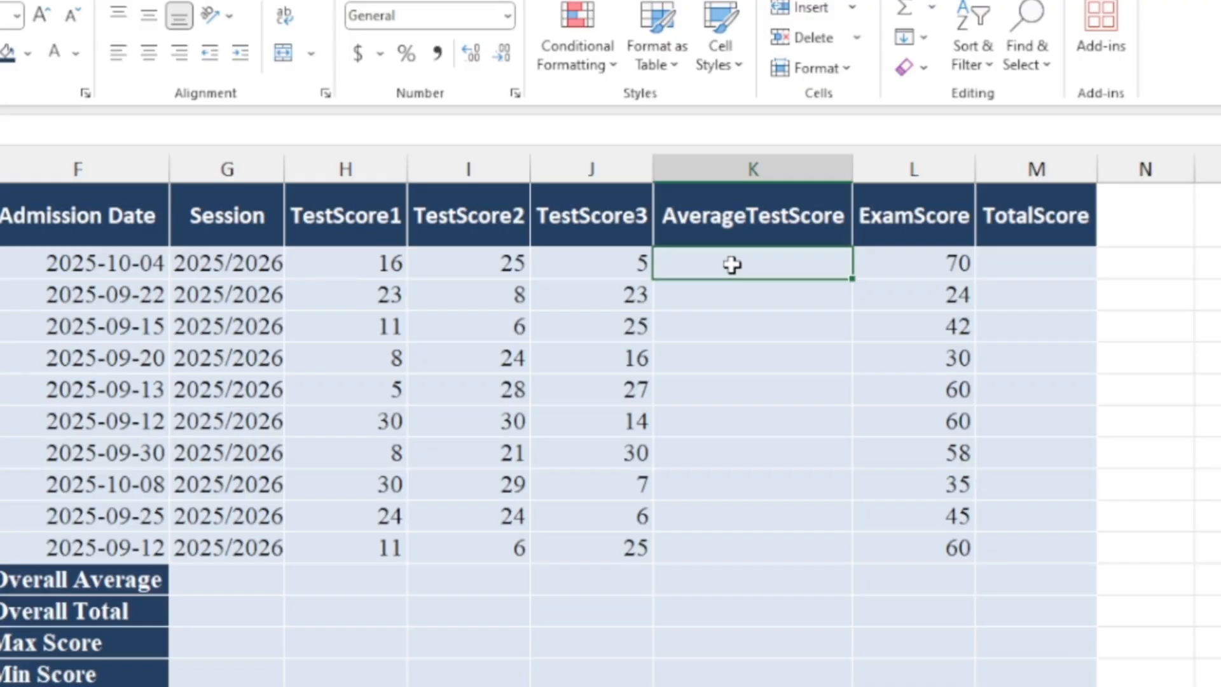
{"action": "type", "text": "="}
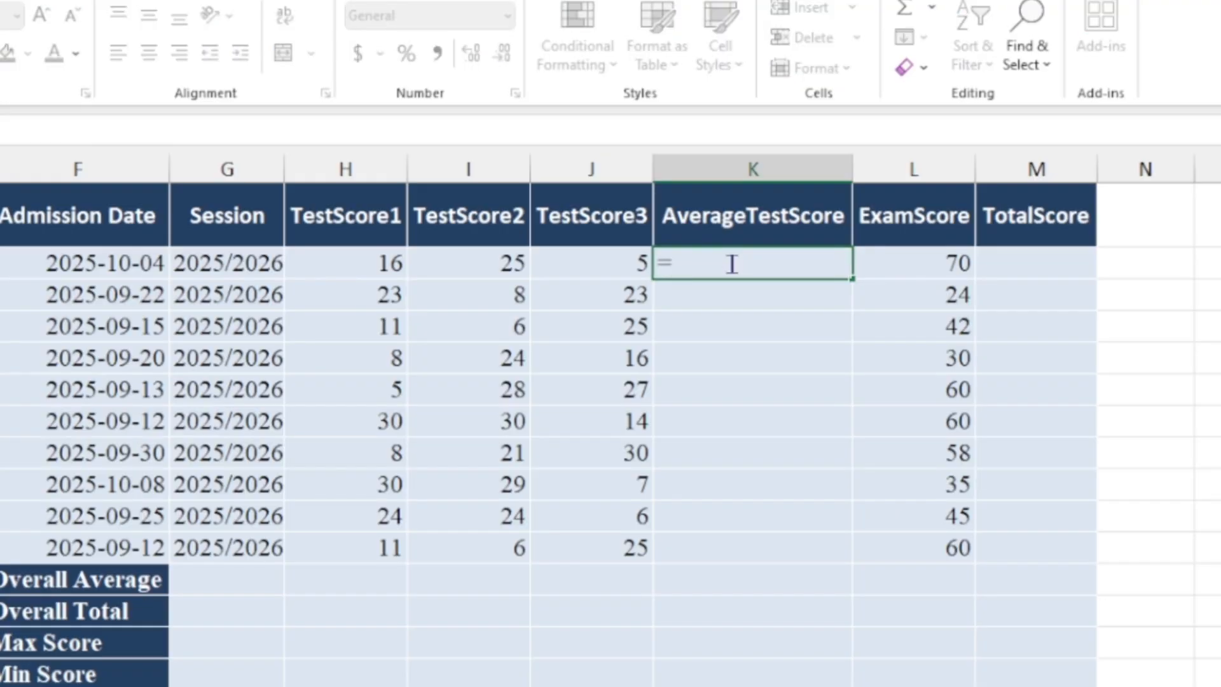
{"action": "type", "text": "("}
{"action": "left_click", "coordinate": [370, 261]}
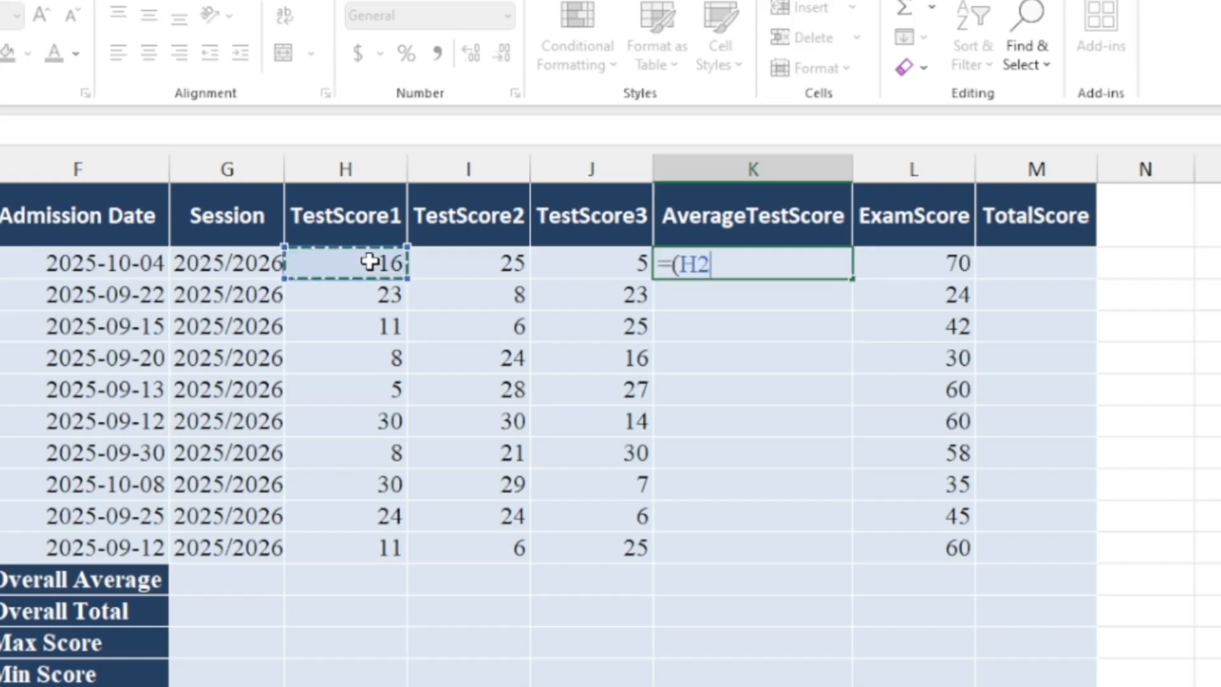
{"action": "type", "text": "+"}
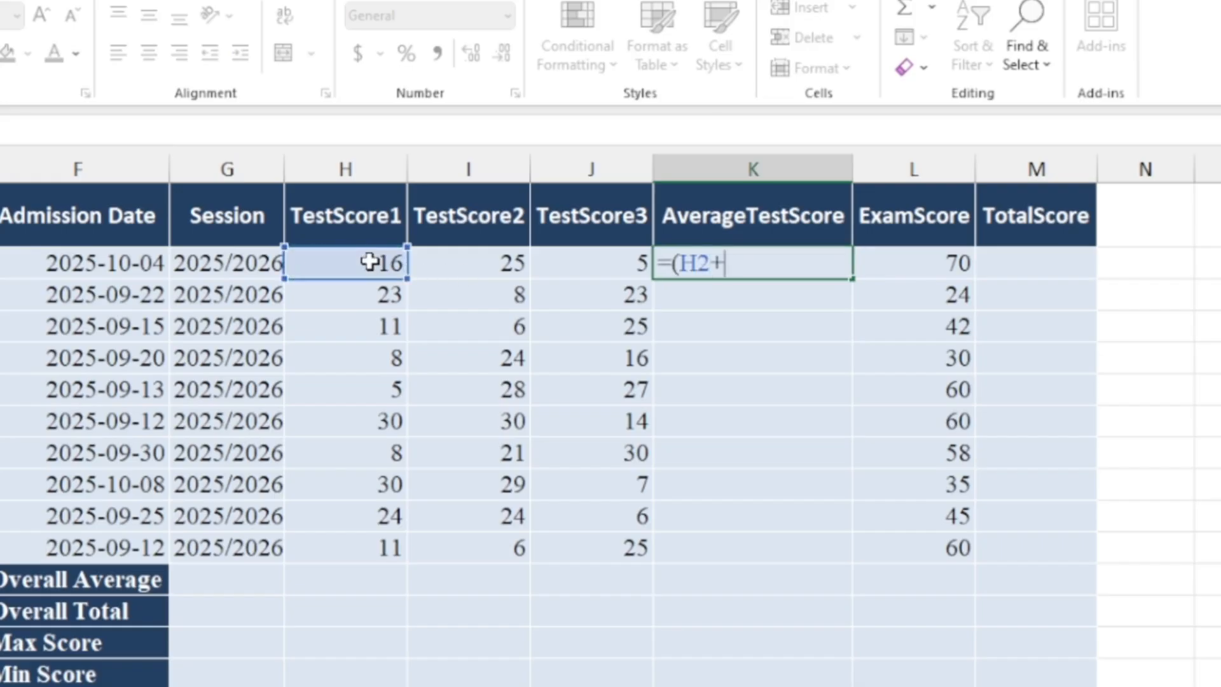
{"action": "left_click", "coordinate": [440, 262]}
{"action": "type", "text": "+"}
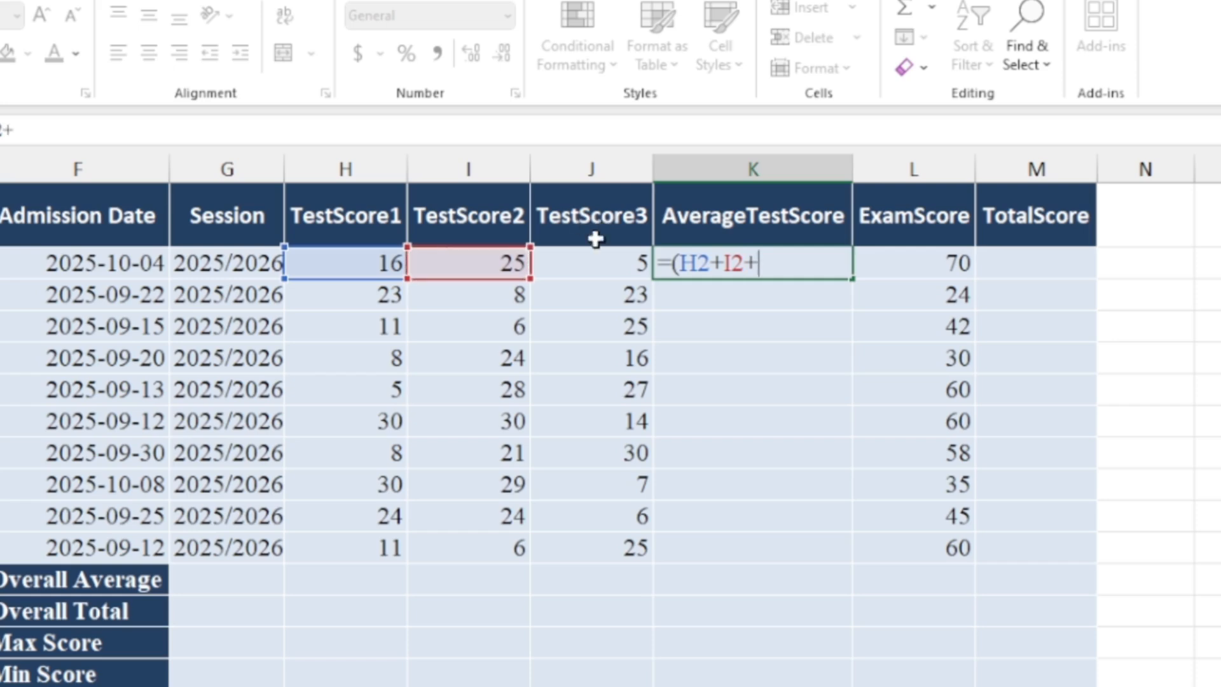
{"action": "left_click", "coordinate": [592, 270]}
{"action": "type", "text": ")"}
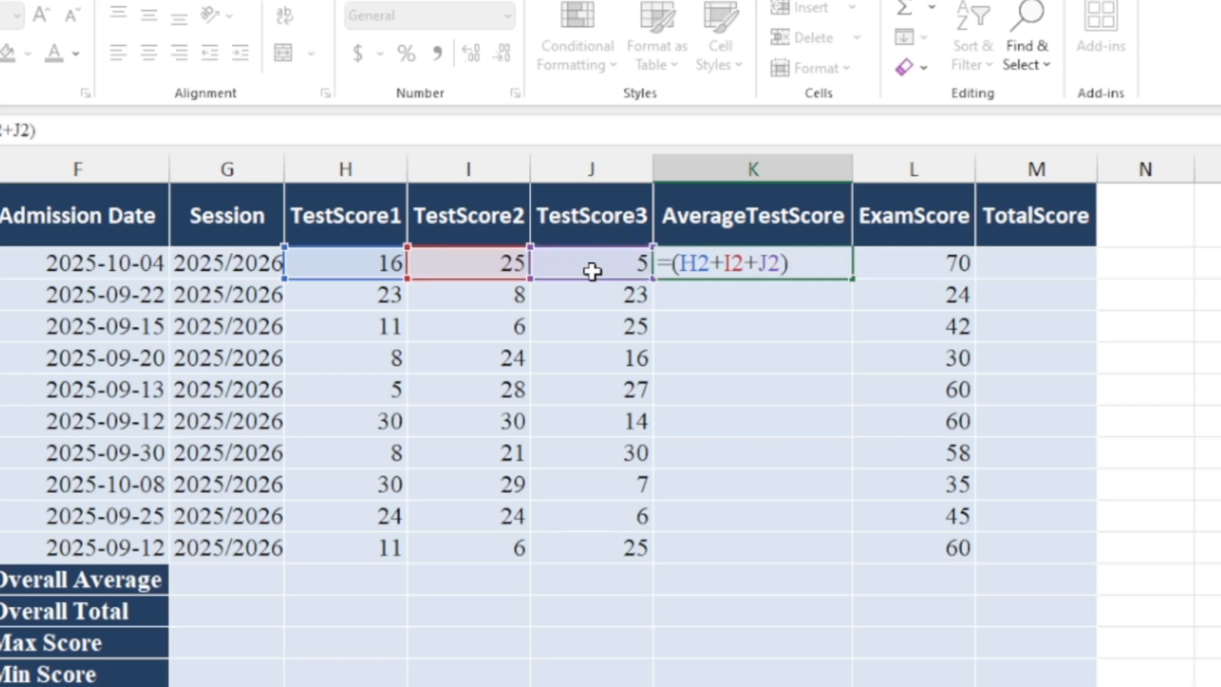
{"action": "type", "text": "/3"}
{"action": "key", "text": "Return"}
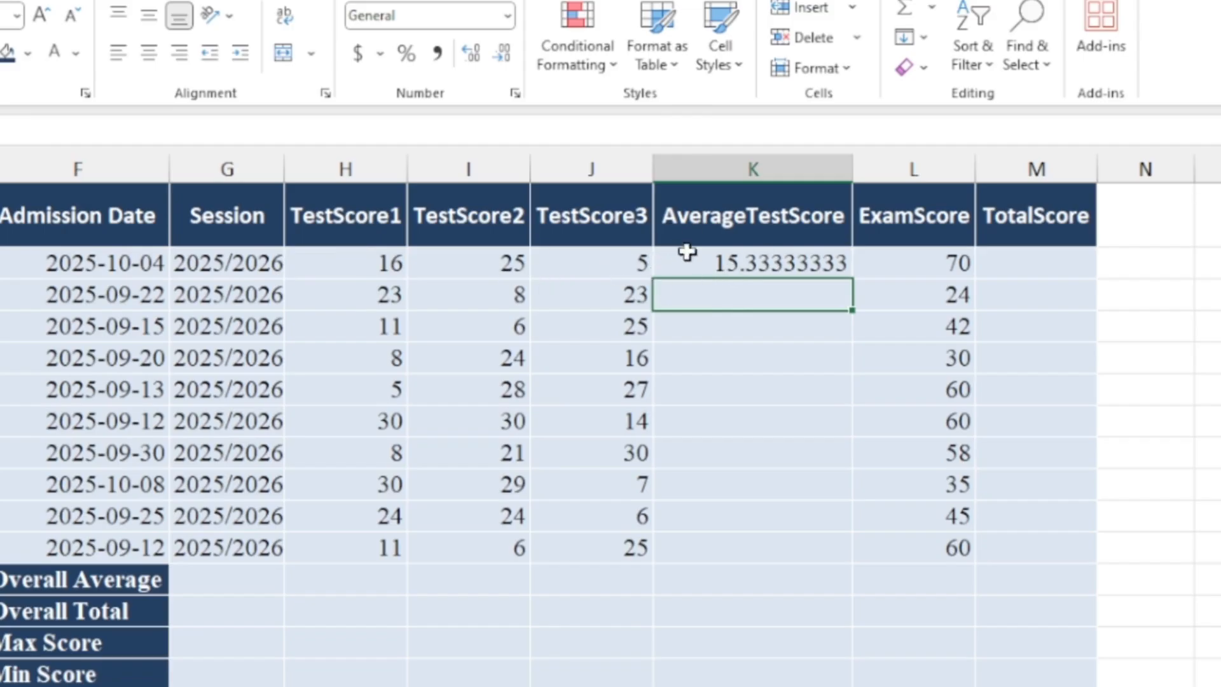
Replace the formula in K2 with =AVERAGE(H2:J2) and fill it down through K11
{"action": "left_click", "coordinate": [727, 265]}
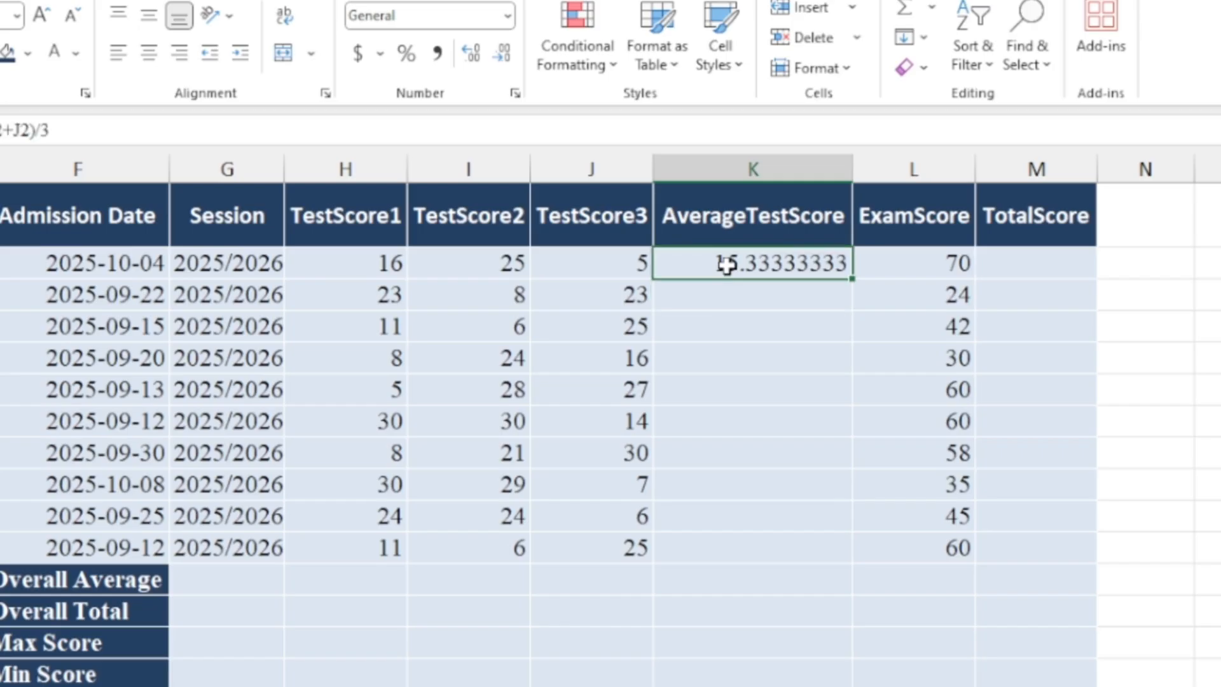
{"action": "type", "text": "=ave"}
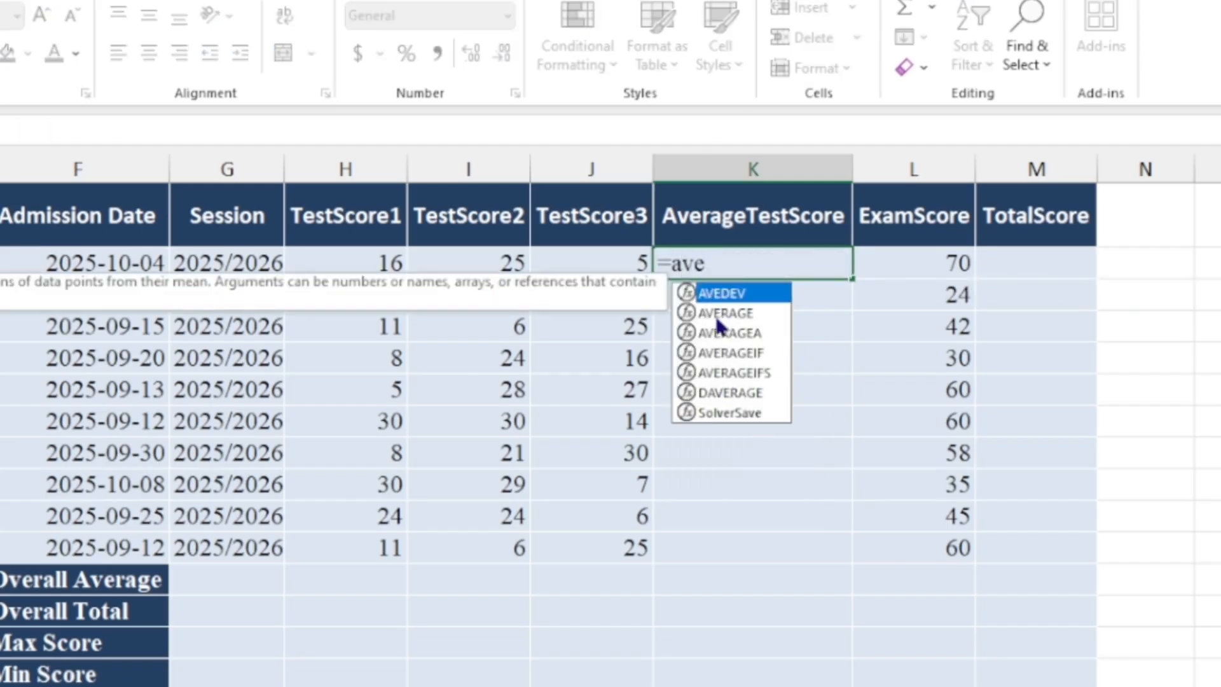
{"action": "double_click", "coordinate": [720, 313]}
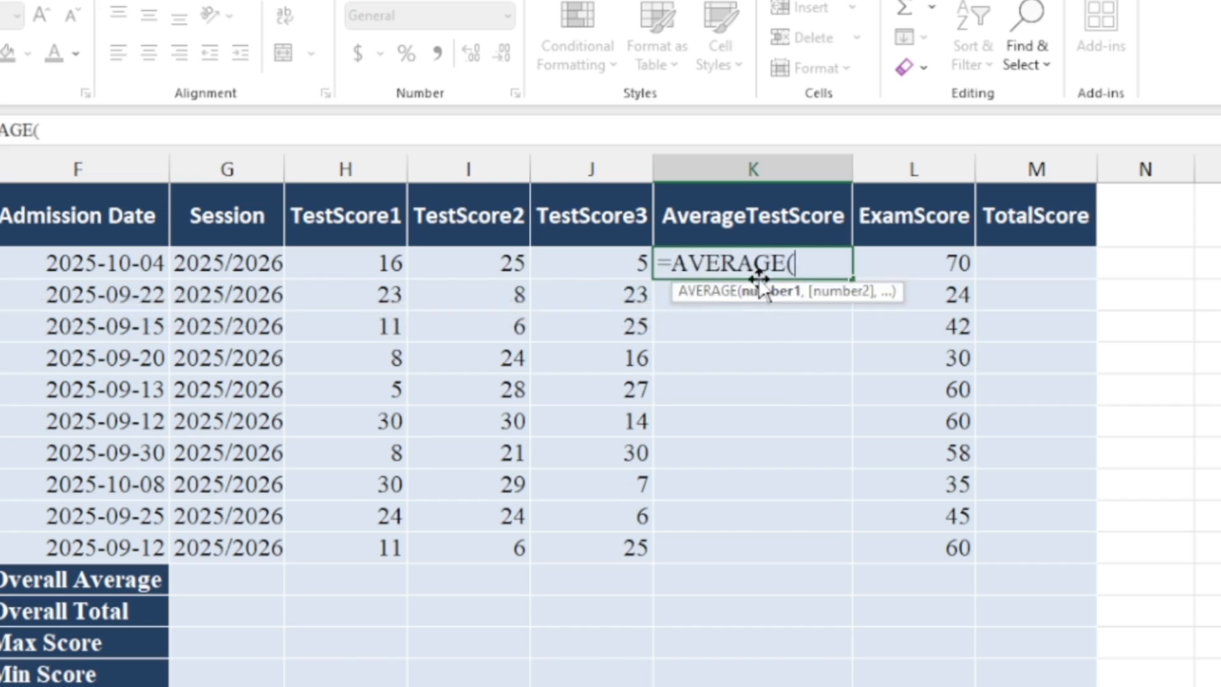
{"action": "left_click_drag", "start_coordinate": [352, 265], "coordinate": [568, 266]}
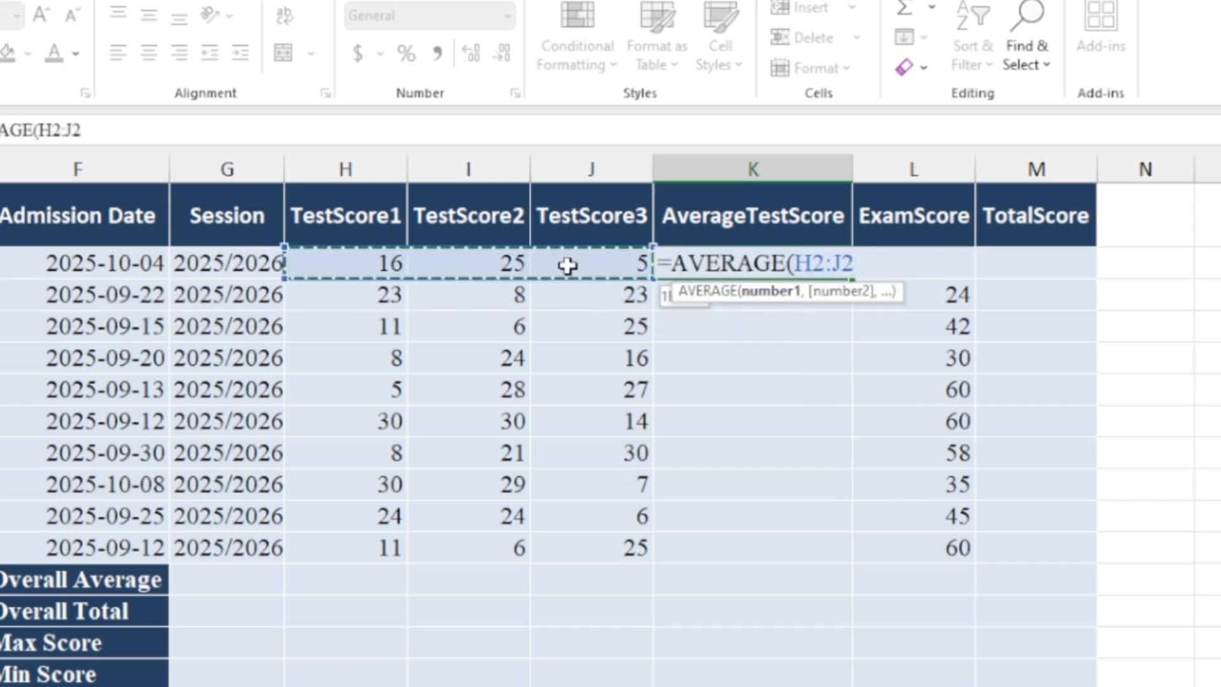
{"action": "key", "text": "Return"}
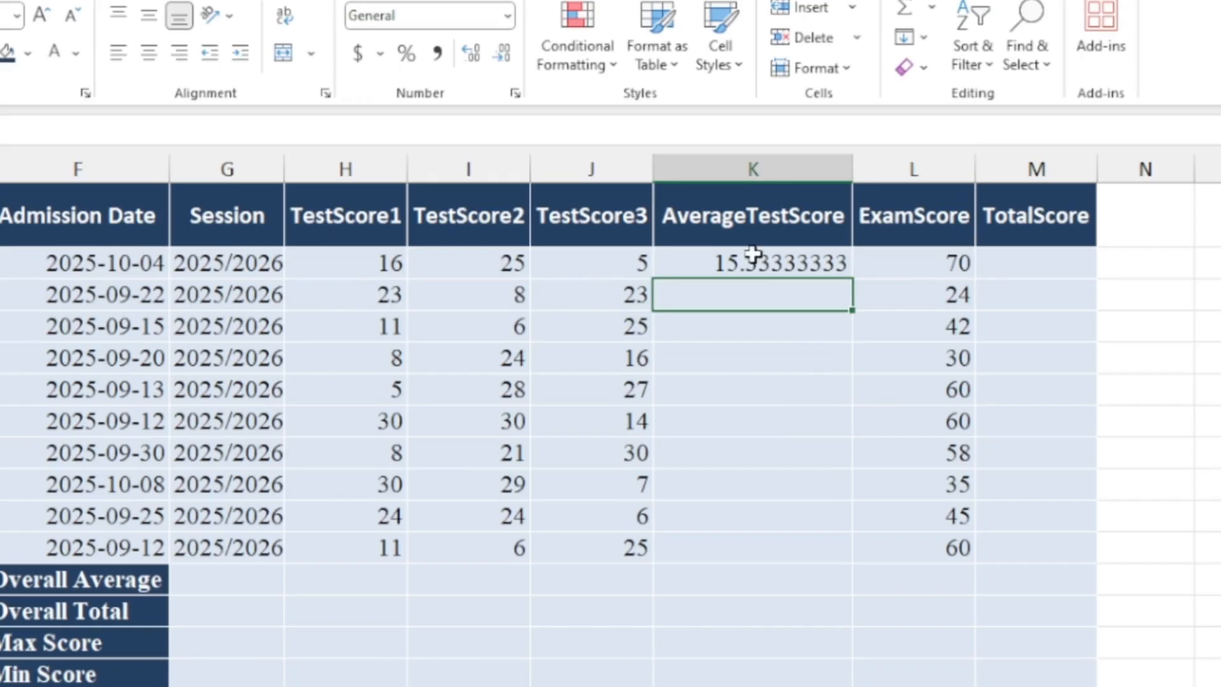
{"action": "left_click", "coordinate": [795, 263]}
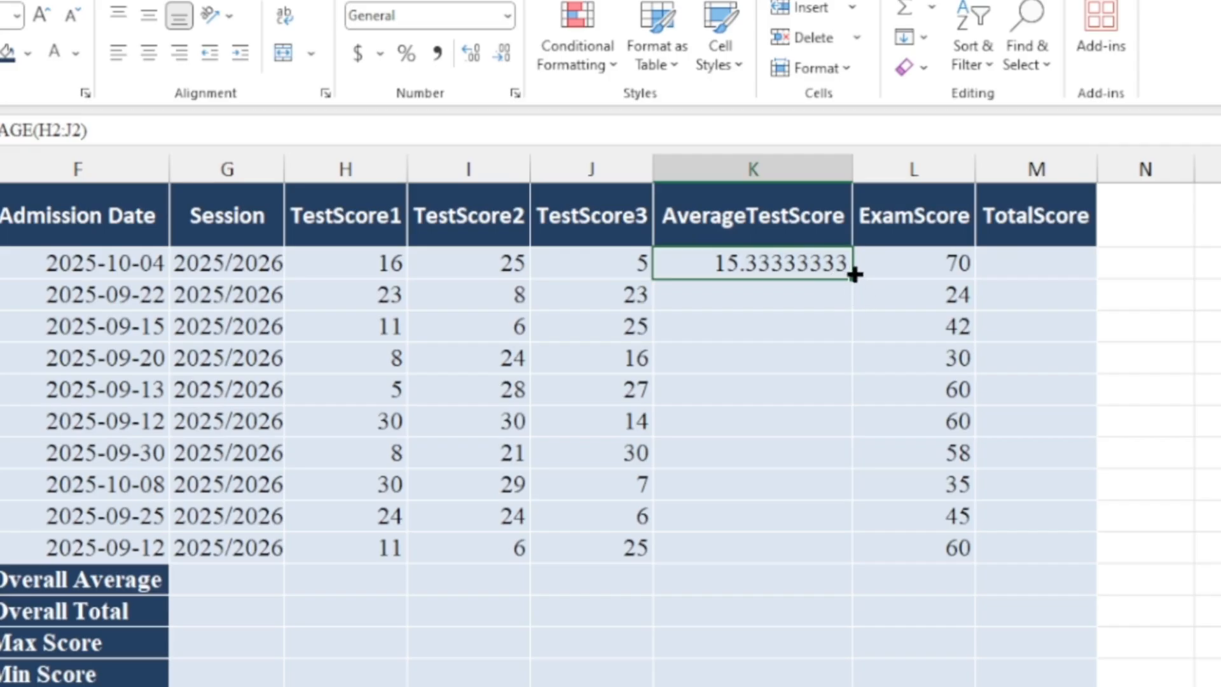
{"action": "left_click_drag", "start_coordinate": [856, 278], "coordinate": [840, 557]}
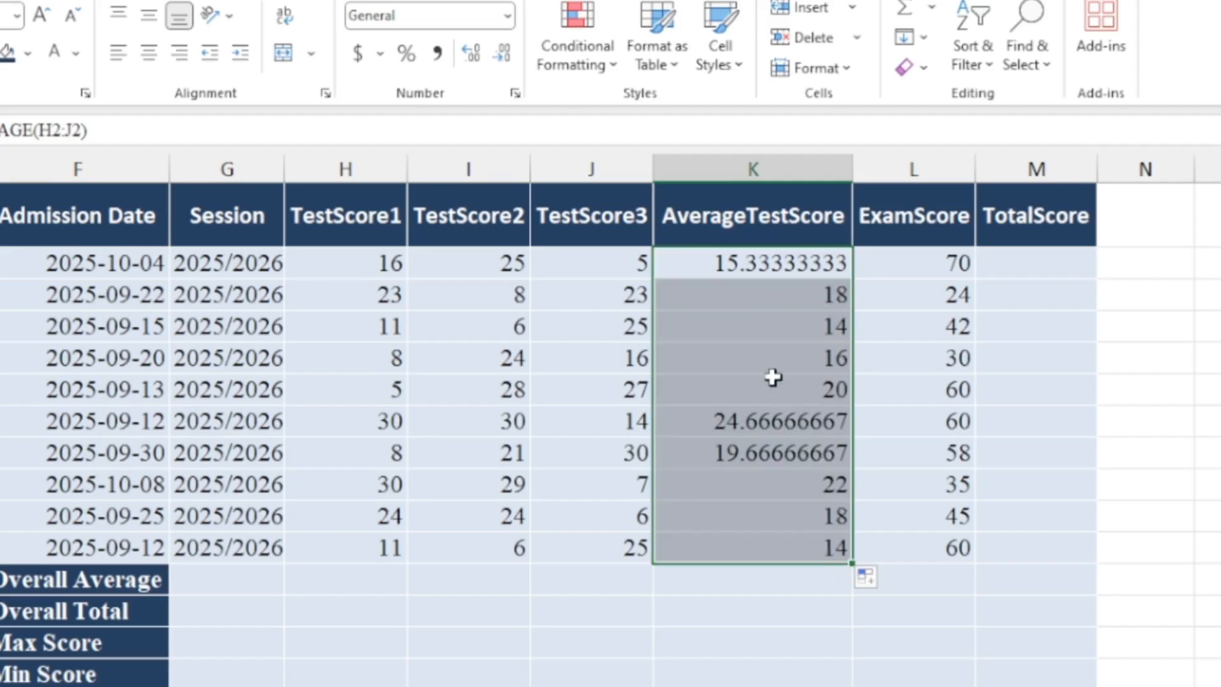
Calculate the first student's TotalScore in M2 with the formula =K2+L2
{"action": "left_click", "coordinate": [1013, 262]}
{"action": "type", "text": "="}
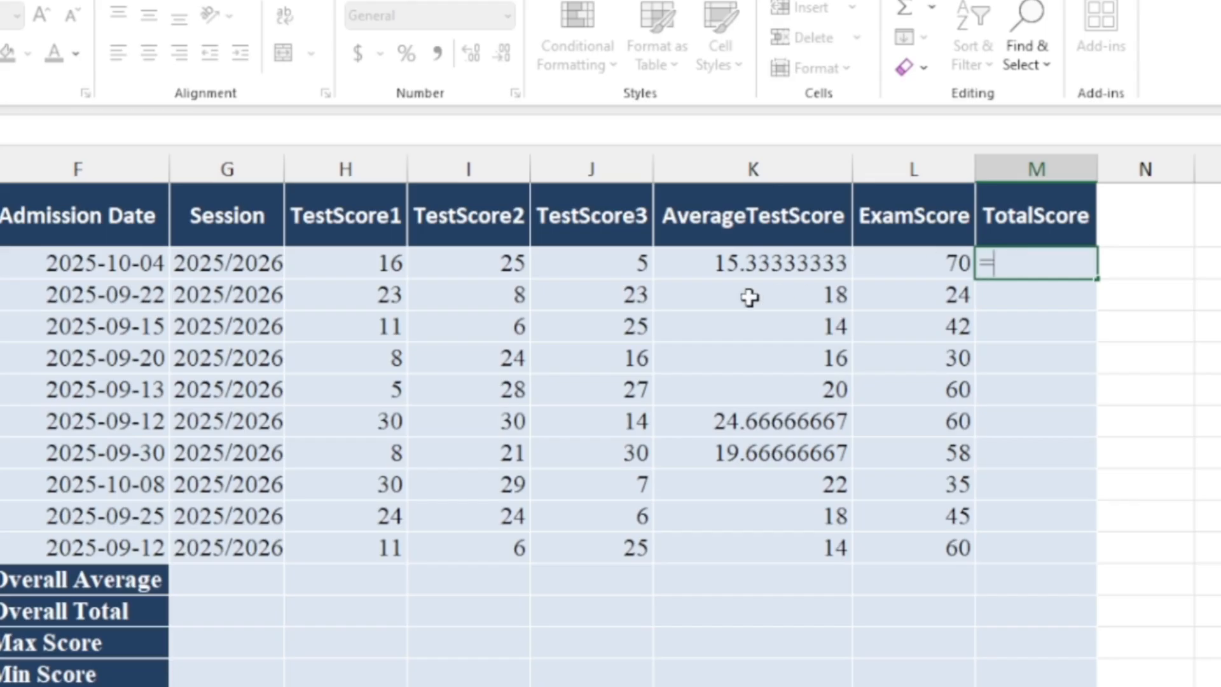
{"action": "left_click", "coordinate": [760, 265]}
{"action": "type", "text": "+"}
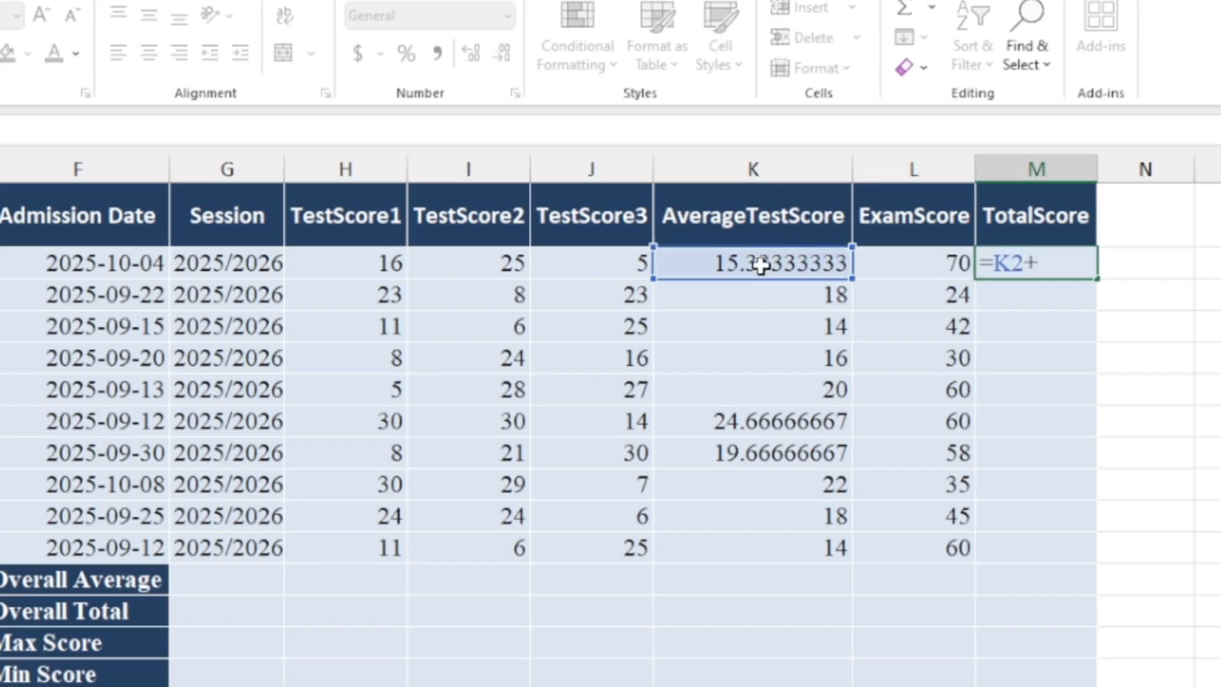
{"action": "left_click", "coordinate": [883, 264]}
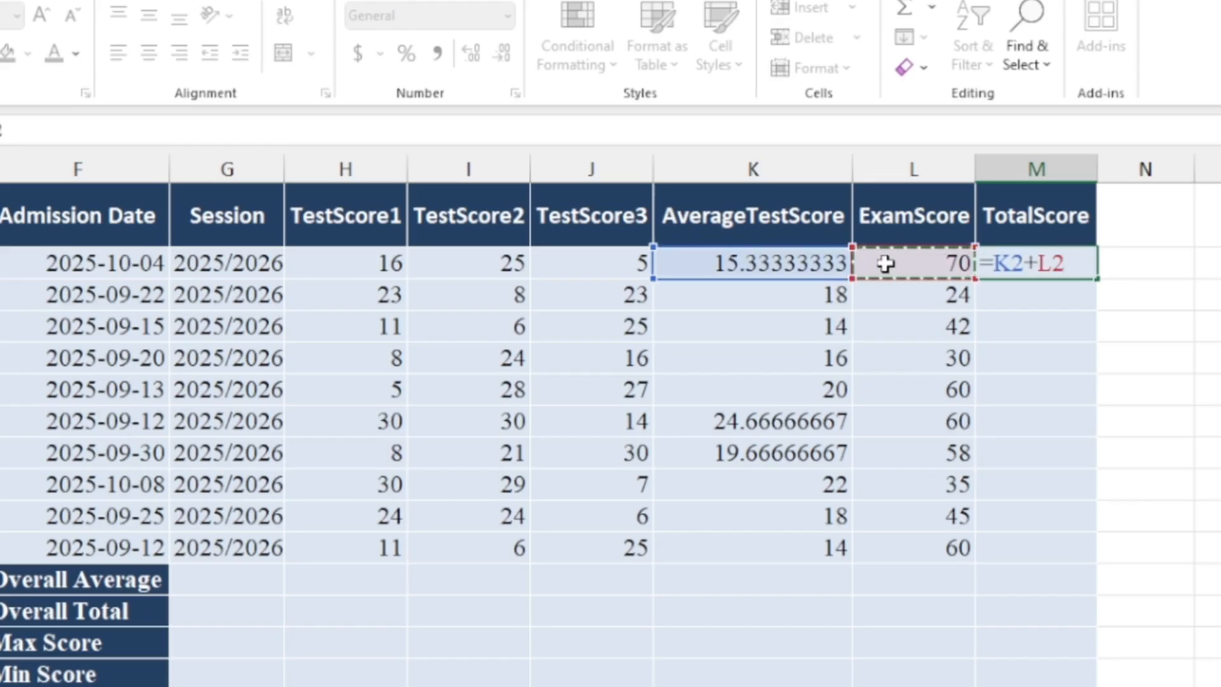
{"action": "key", "text": "Return"}
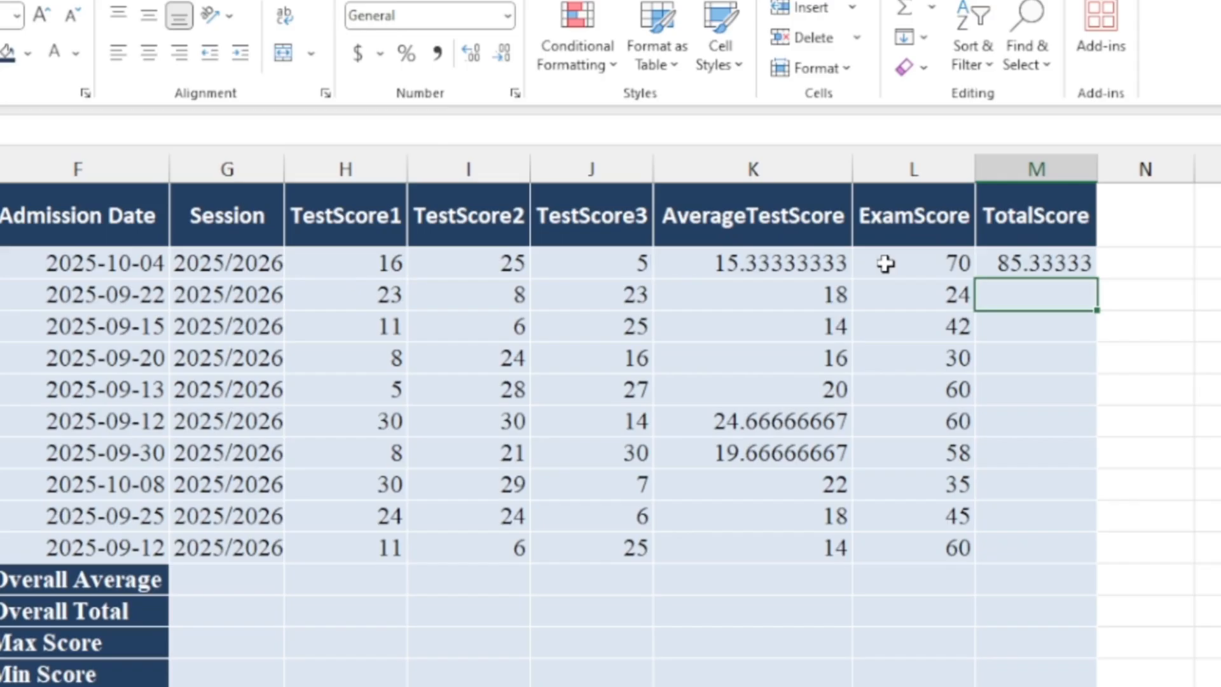
Replace the formula in M2 with =SUM(K2:L2) and fill it down through M11
{"action": "left_click", "coordinate": [1037, 261]}
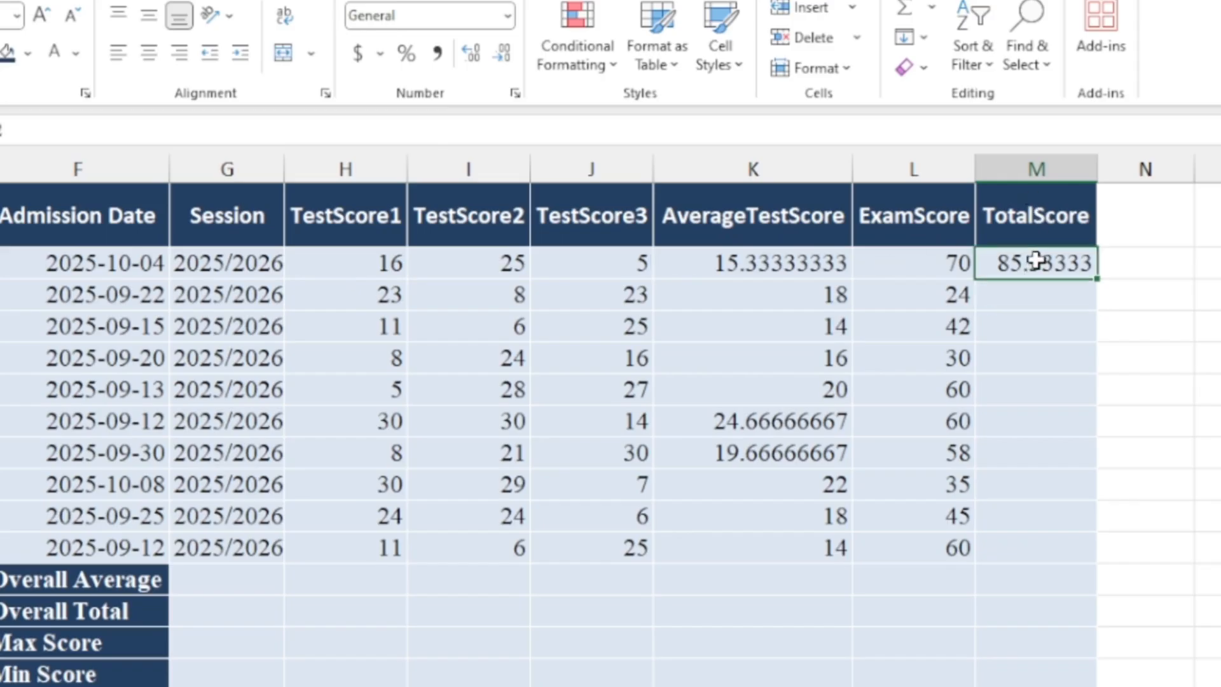
{"action": "type", "text": "=su"}
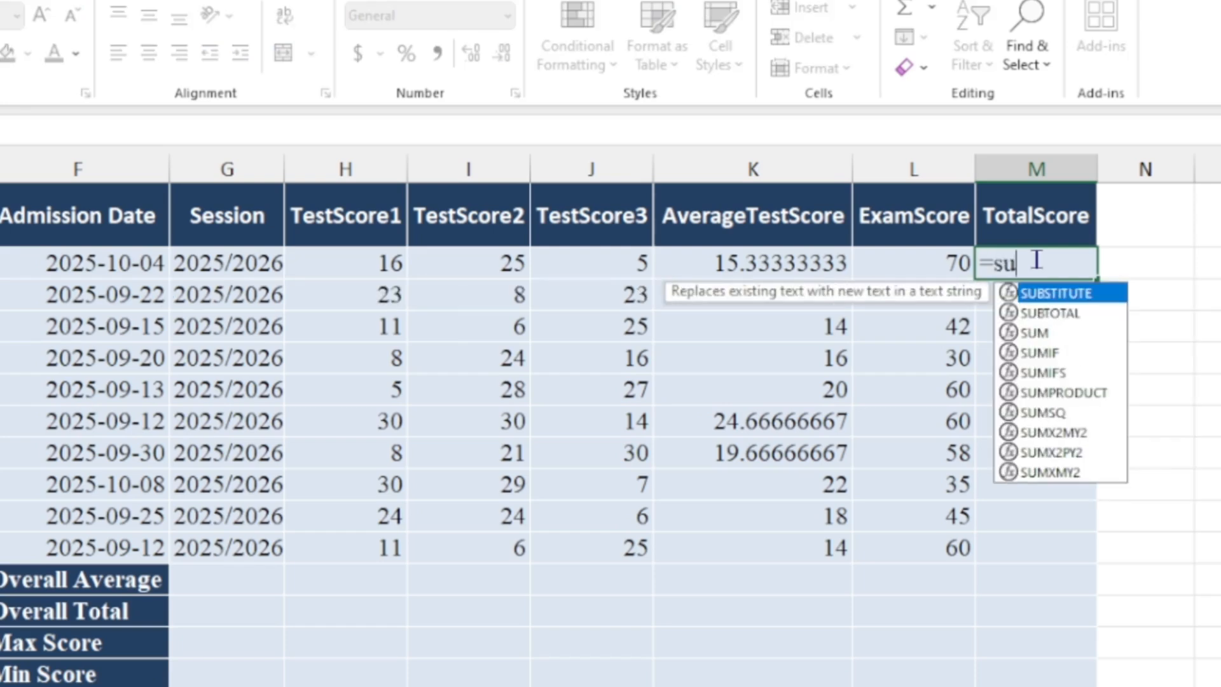
{"action": "double_click", "coordinate": [1047, 332]}
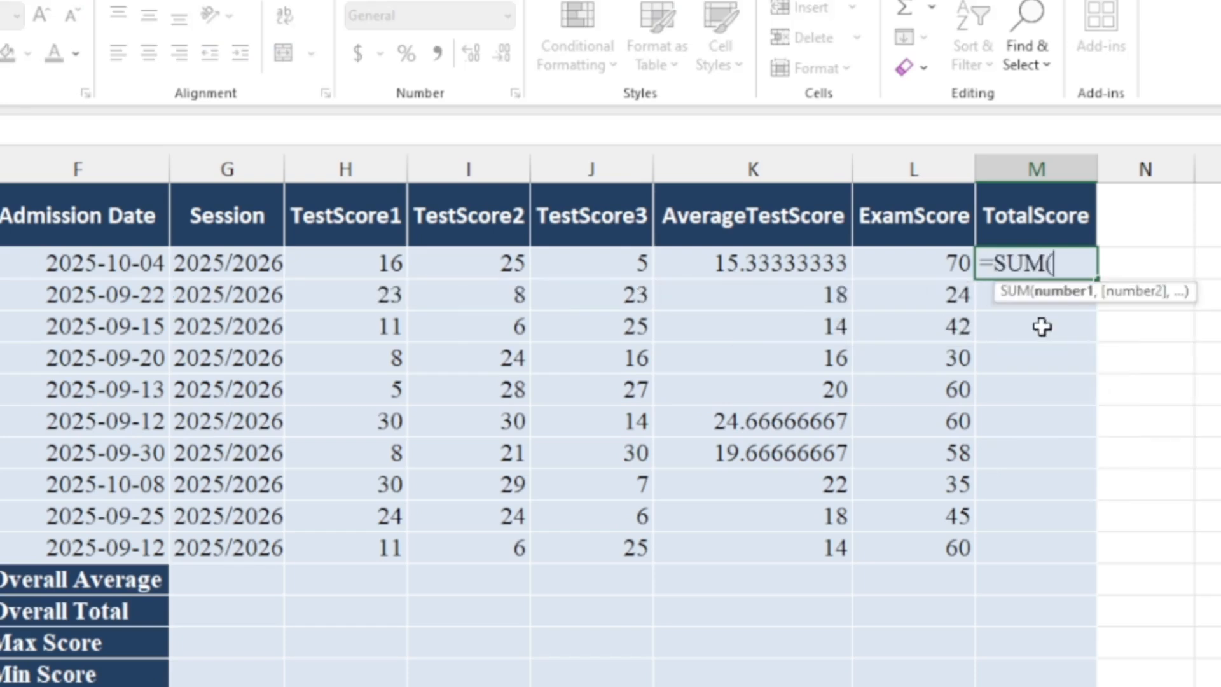
{"action": "left_click_drag", "start_coordinate": [741, 263], "coordinate": [928, 250]}
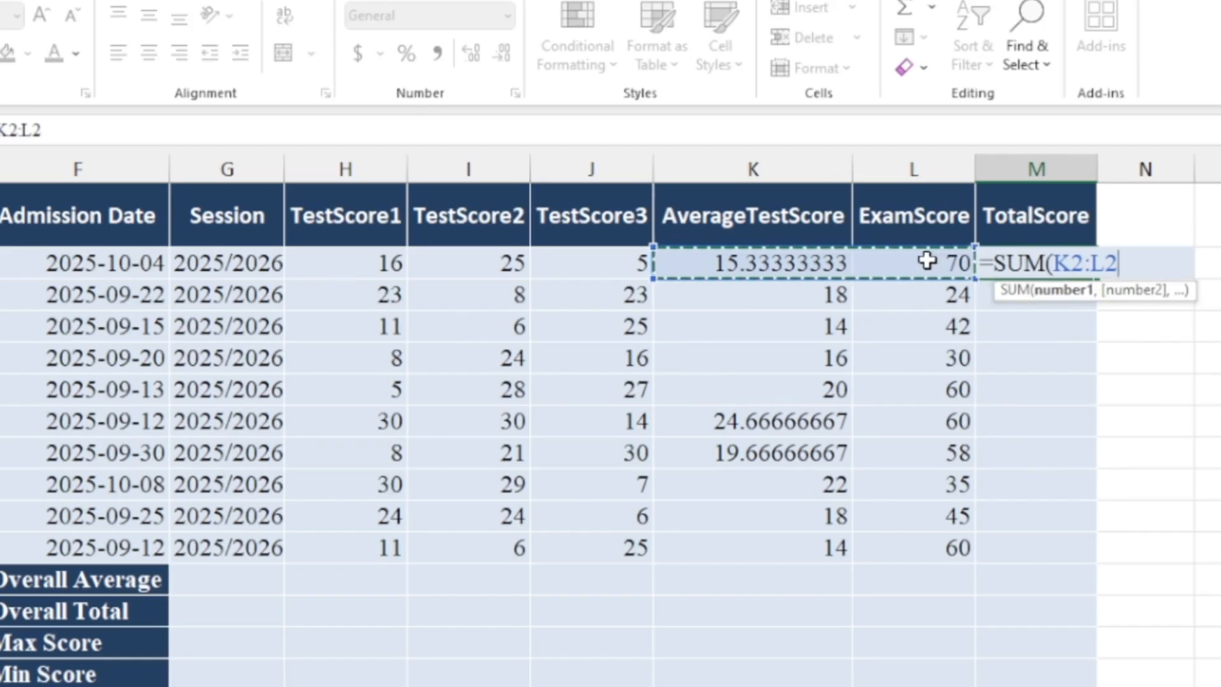
{"action": "key", "text": "Return"}
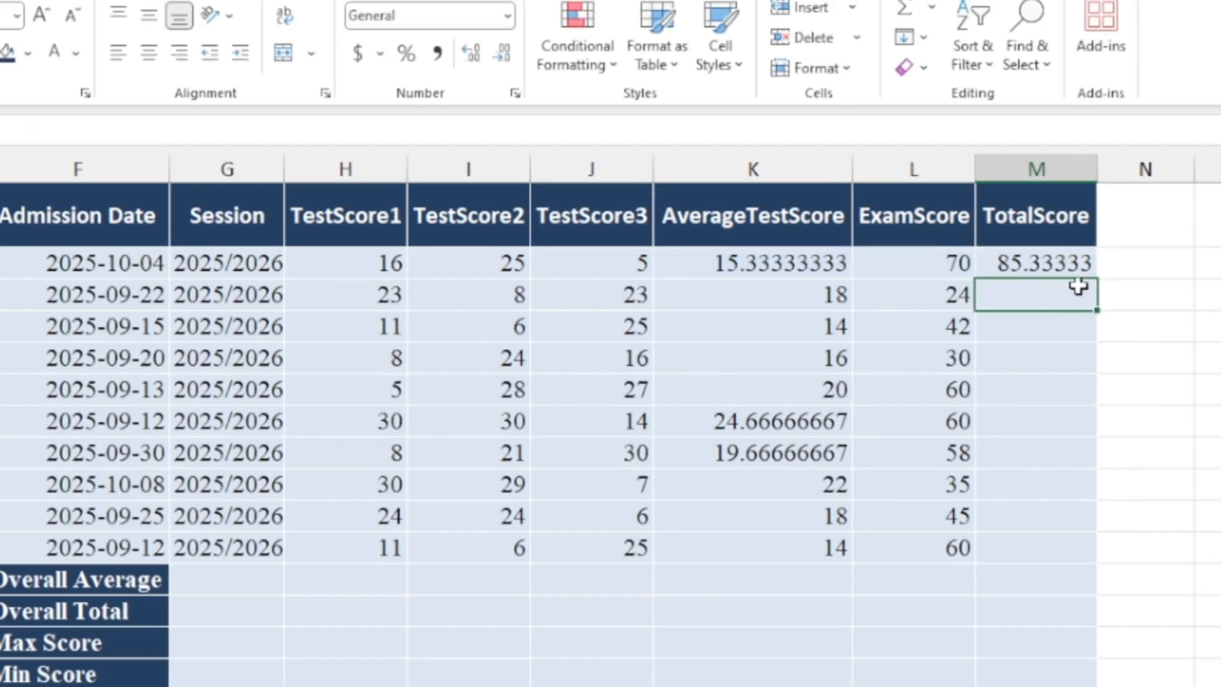
{"action": "left_click", "coordinate": [1049, 264]}
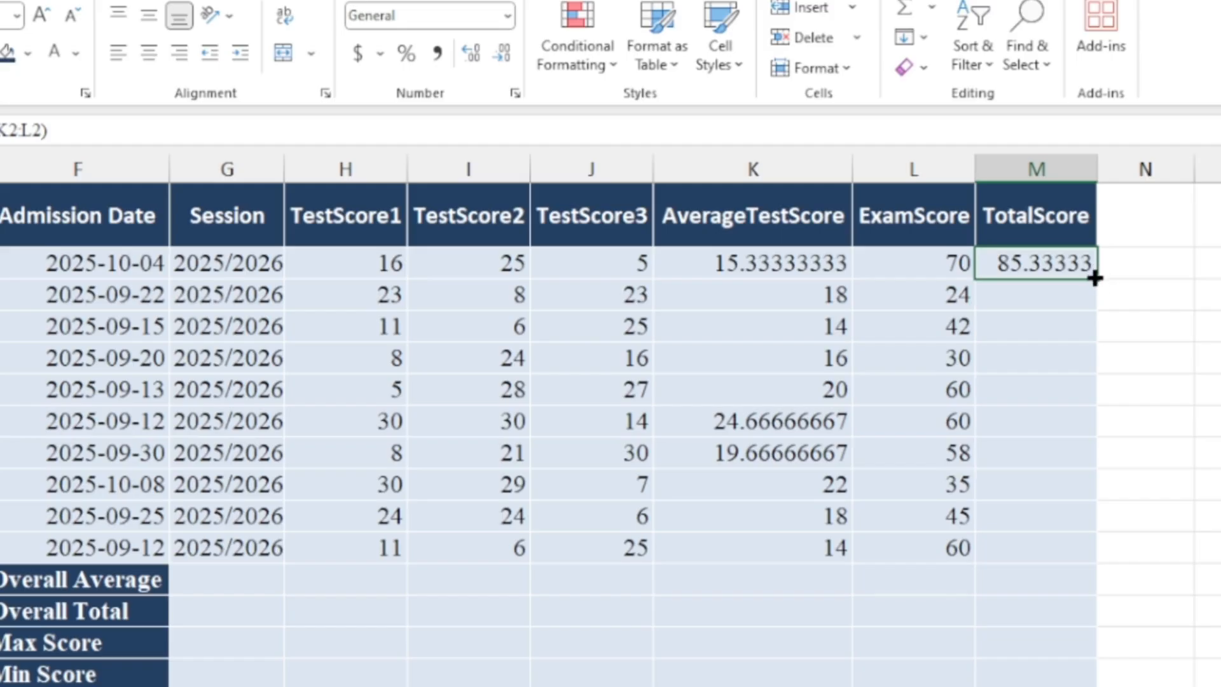
{"action": "left_click_drag", "start_coordinate": [1094, 279], "coordinate": [1076, 554]}
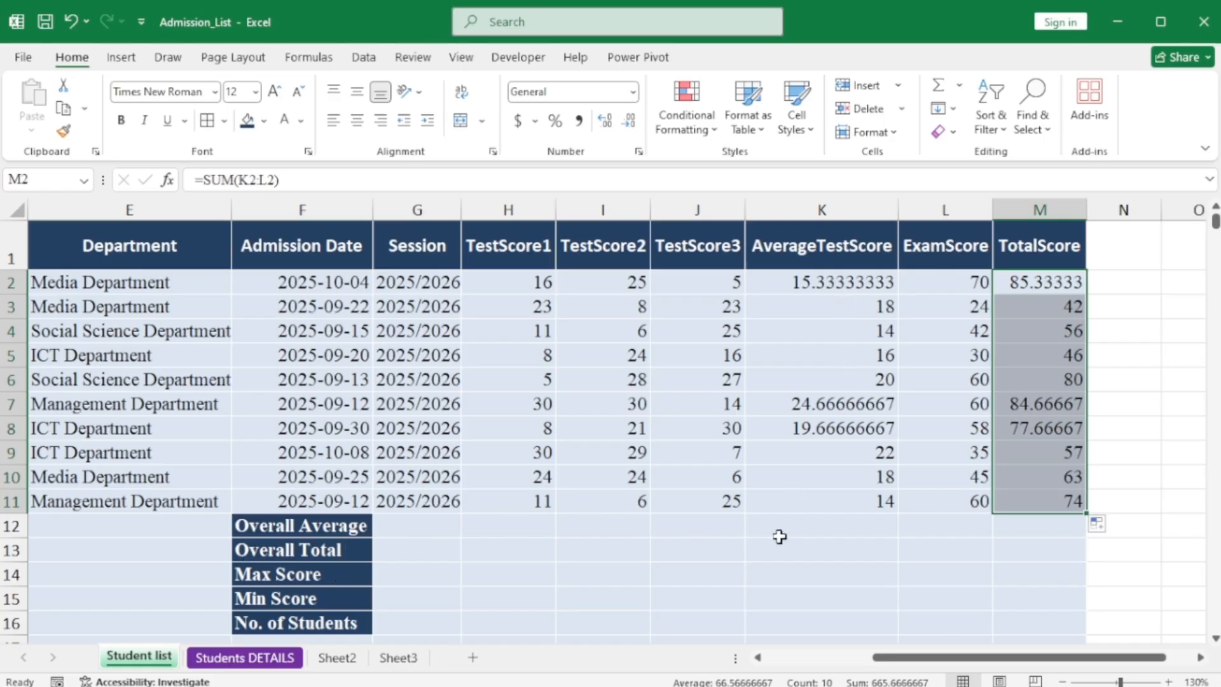
Insert the automatic Average of K2:K11 into K12 in the Overall Average row
{"action": "left_click", "coordinate": [838, 528]}
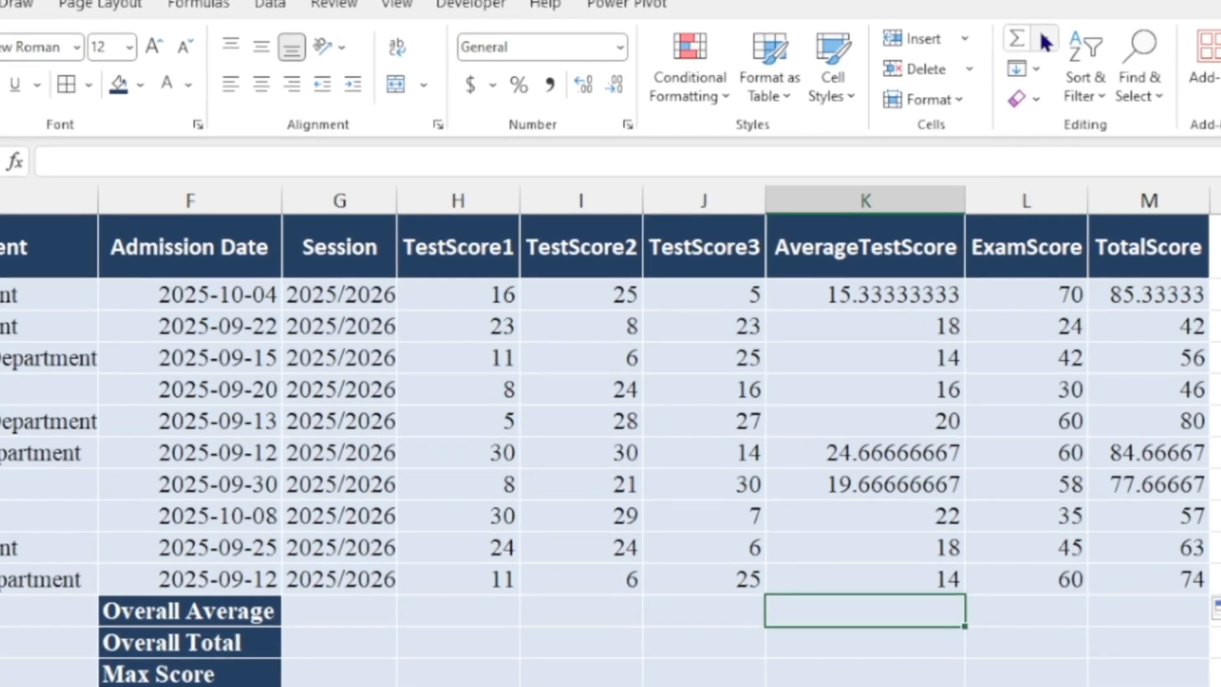
{"action": "left_click", "coordinate": [1045, 42]}
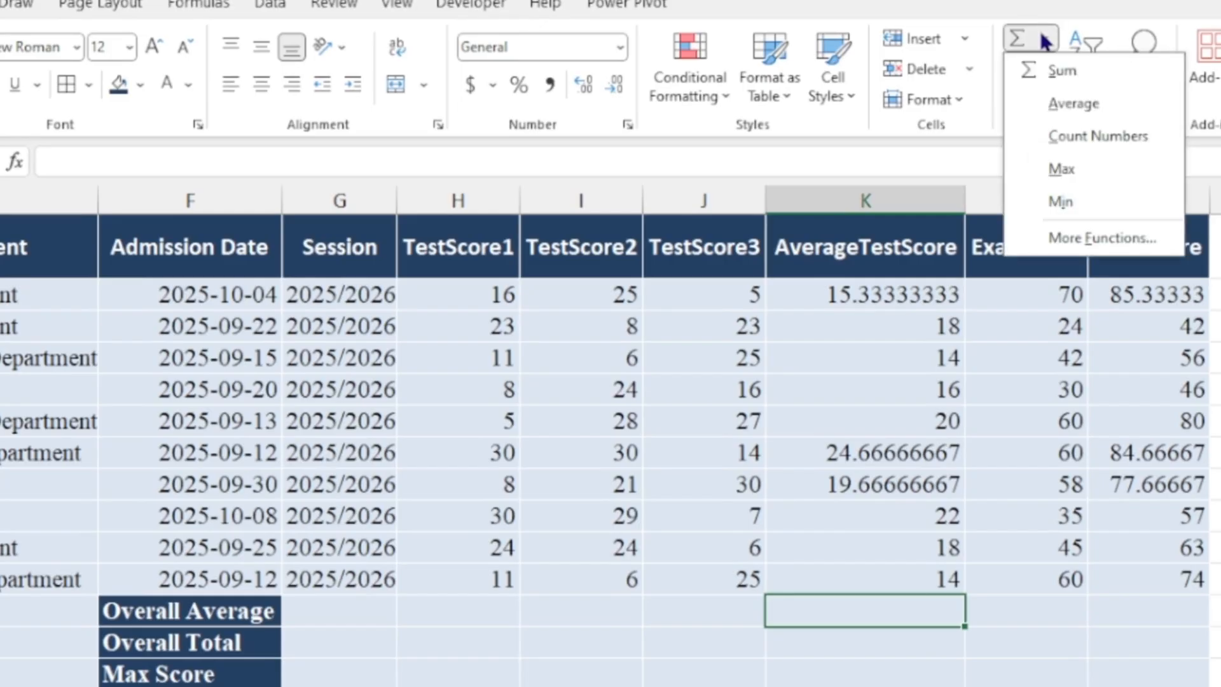
{"action": "left_click", "coordinate": [1076, 104]}
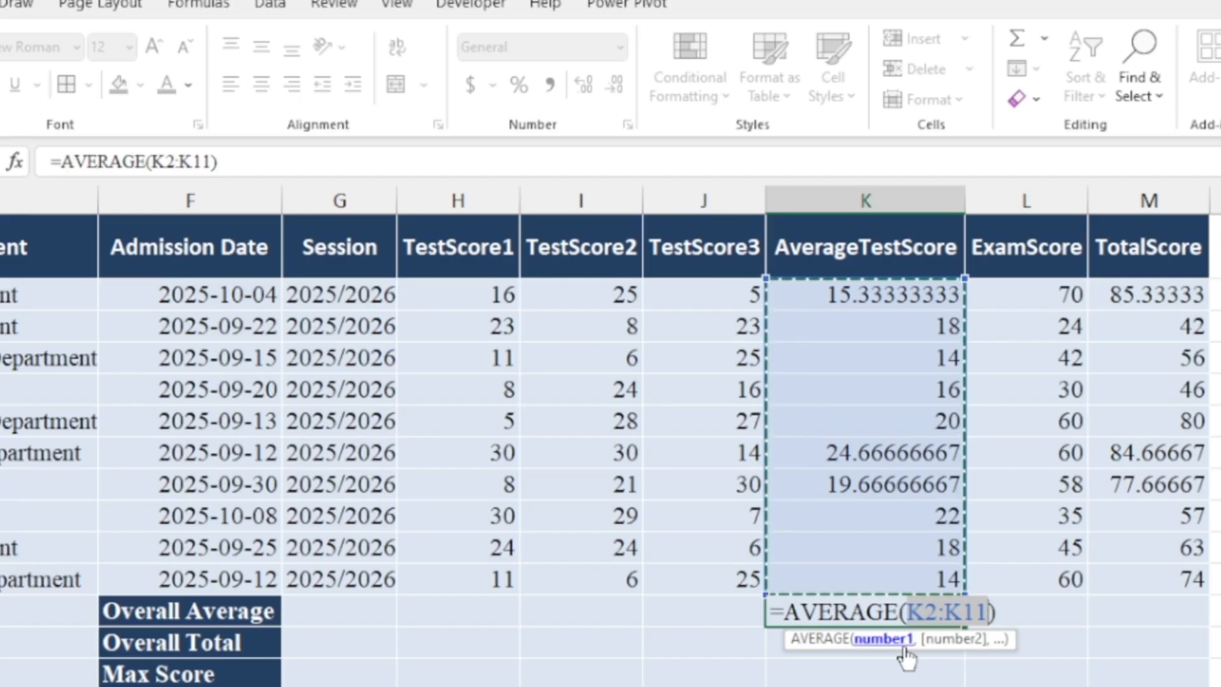
{"action": "key", "text": "Return"}
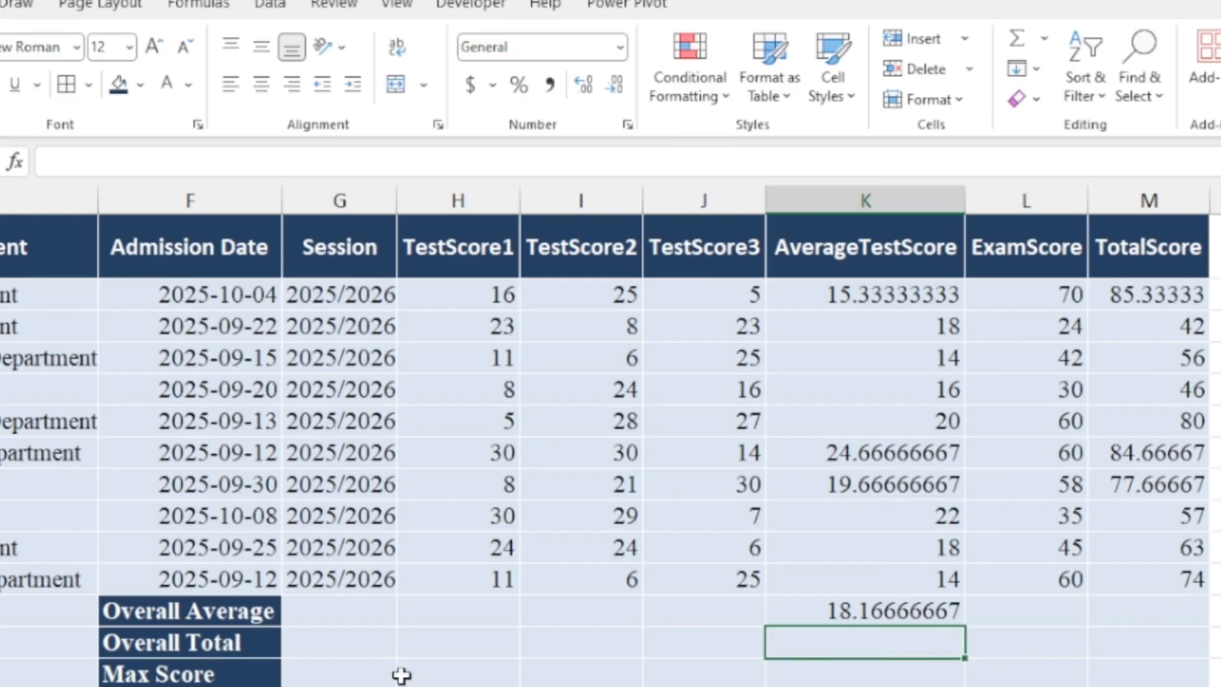
Insert the automatic Sum of the TotalScore values M2:M11 into M12
{"action": "left_click", "coordinate": [1155, 613]}
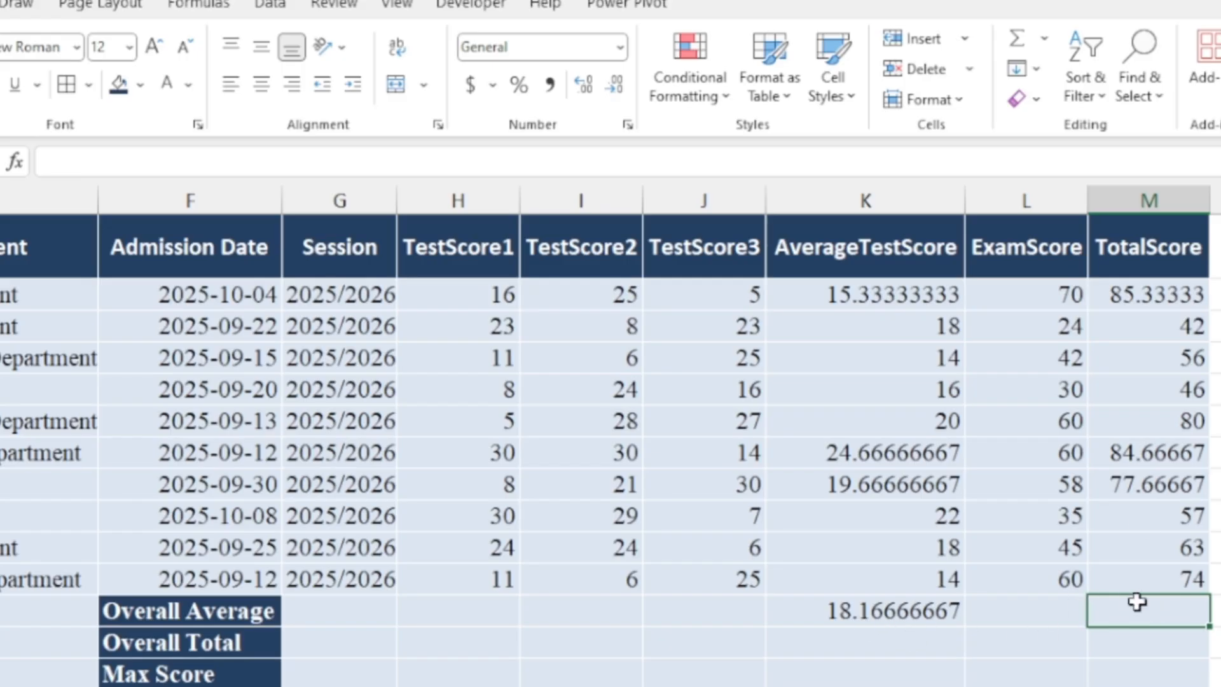
{"action": "left_click", "coordinate": [1043, 38]}
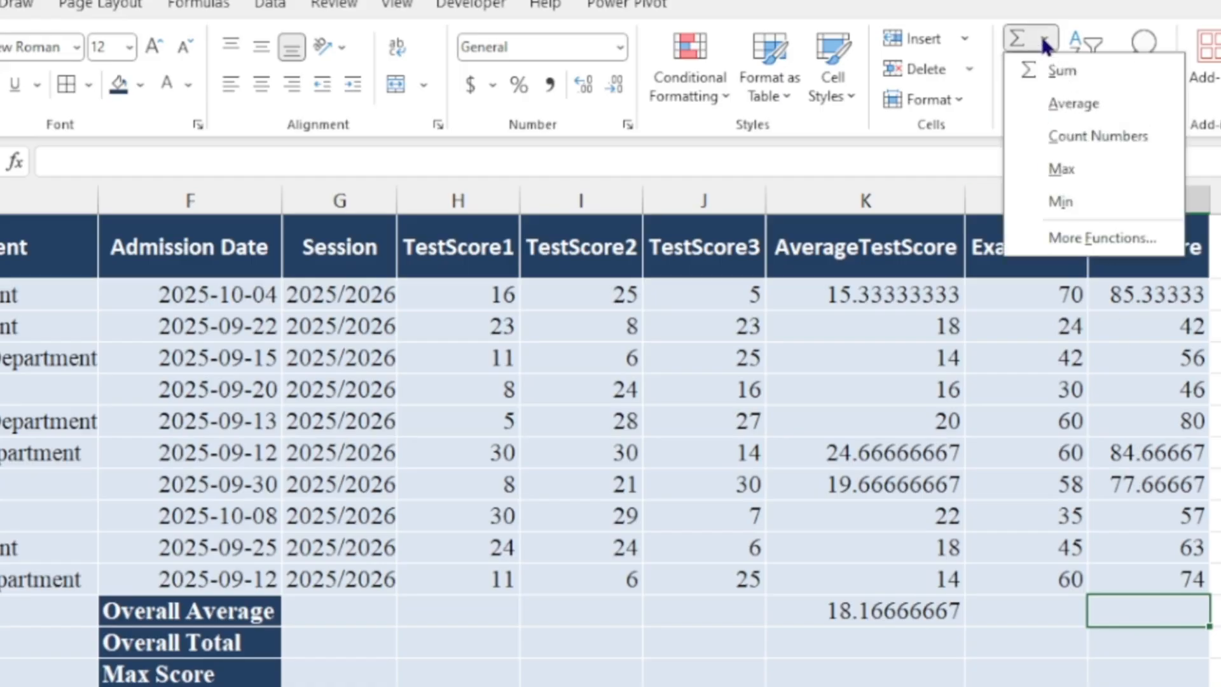
{"action": "left_click", "coordinate": [1072, 70]}
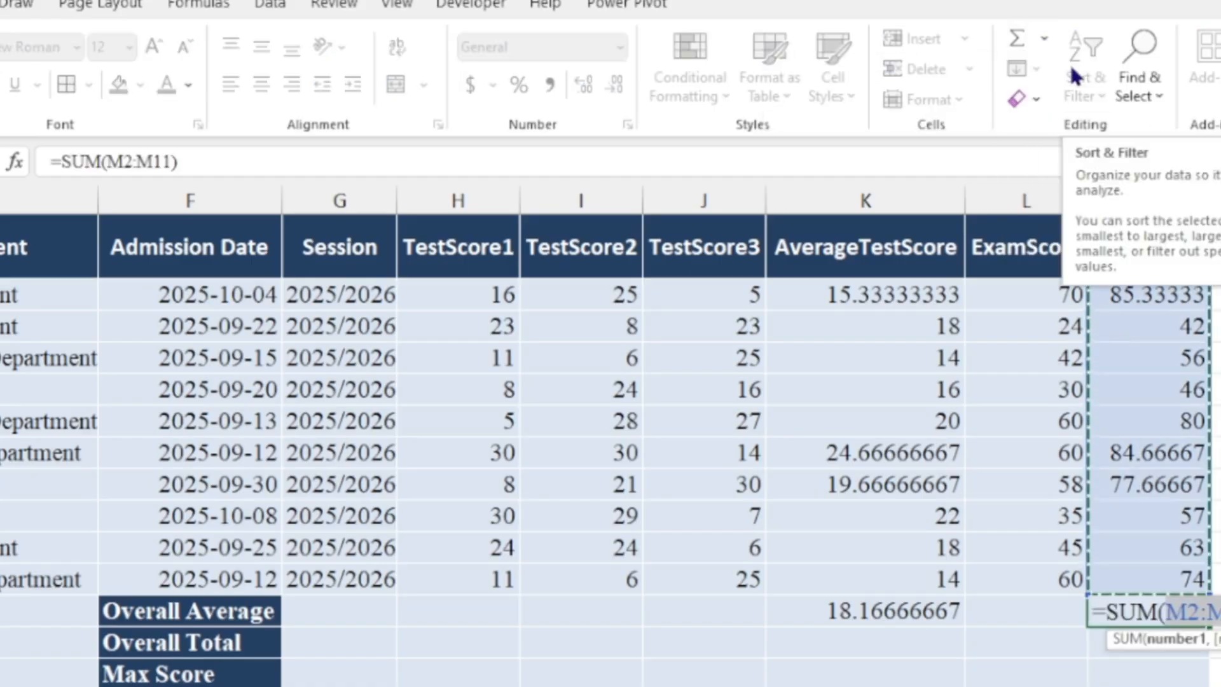
{"action": "key", "text": "Return"}
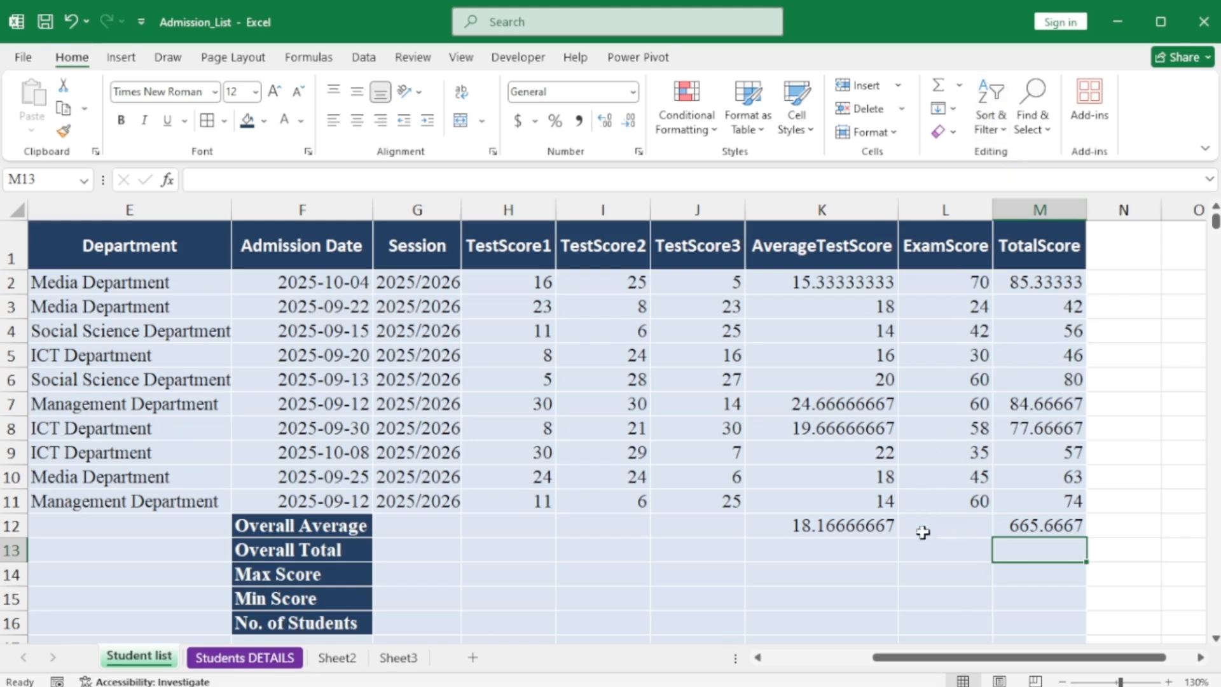
Insert the automatic Max of the ExamScore values L2:L11 into L12
{"action": "left_click", "coordinate": [943, 525]}
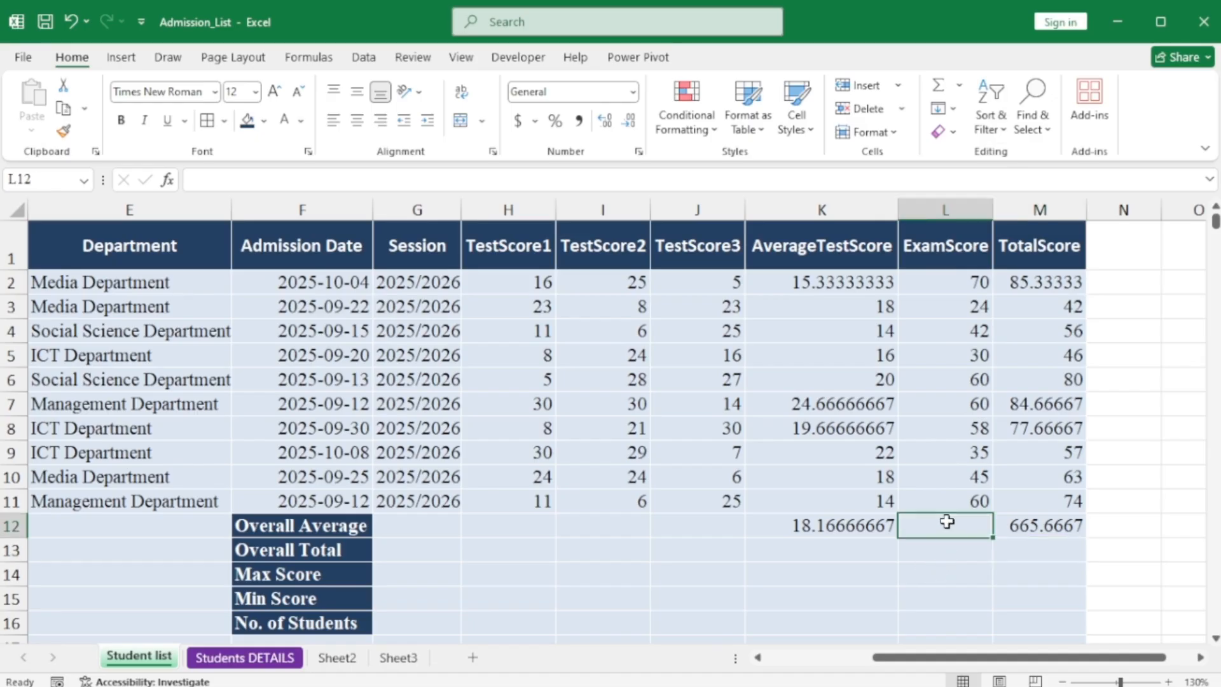
{"action": "left_click", "coordinate": [960, 84]}
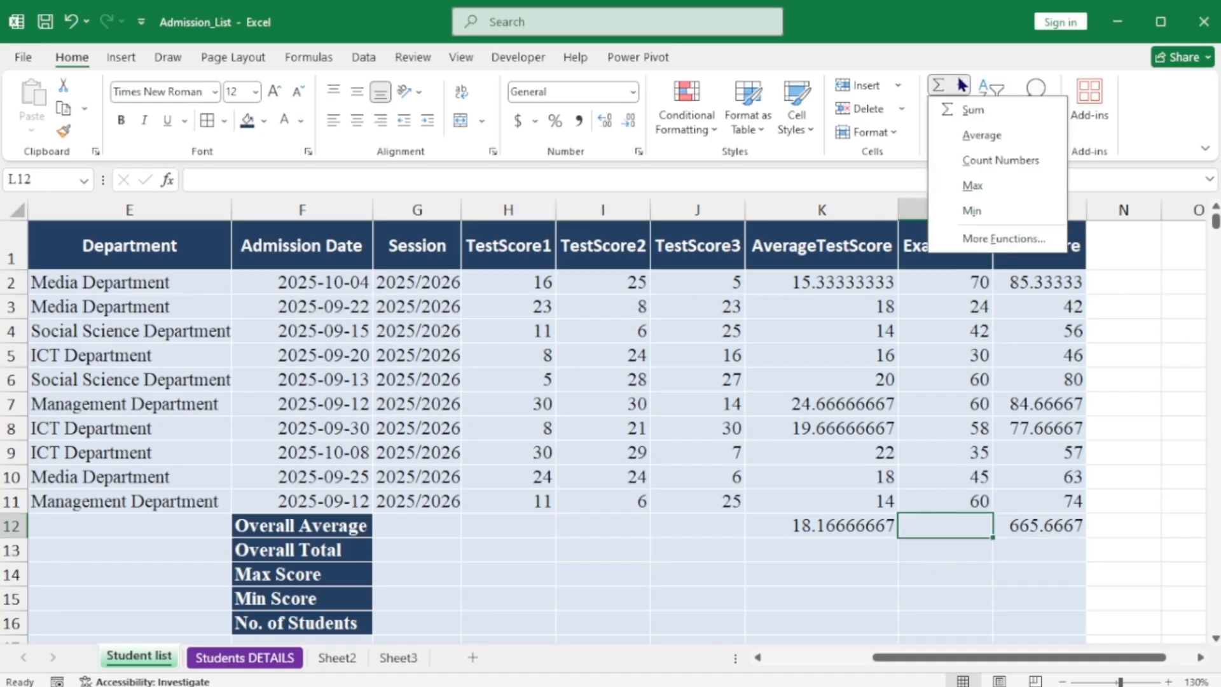
{"action": "left_click", "coordinate": [979, 183]}
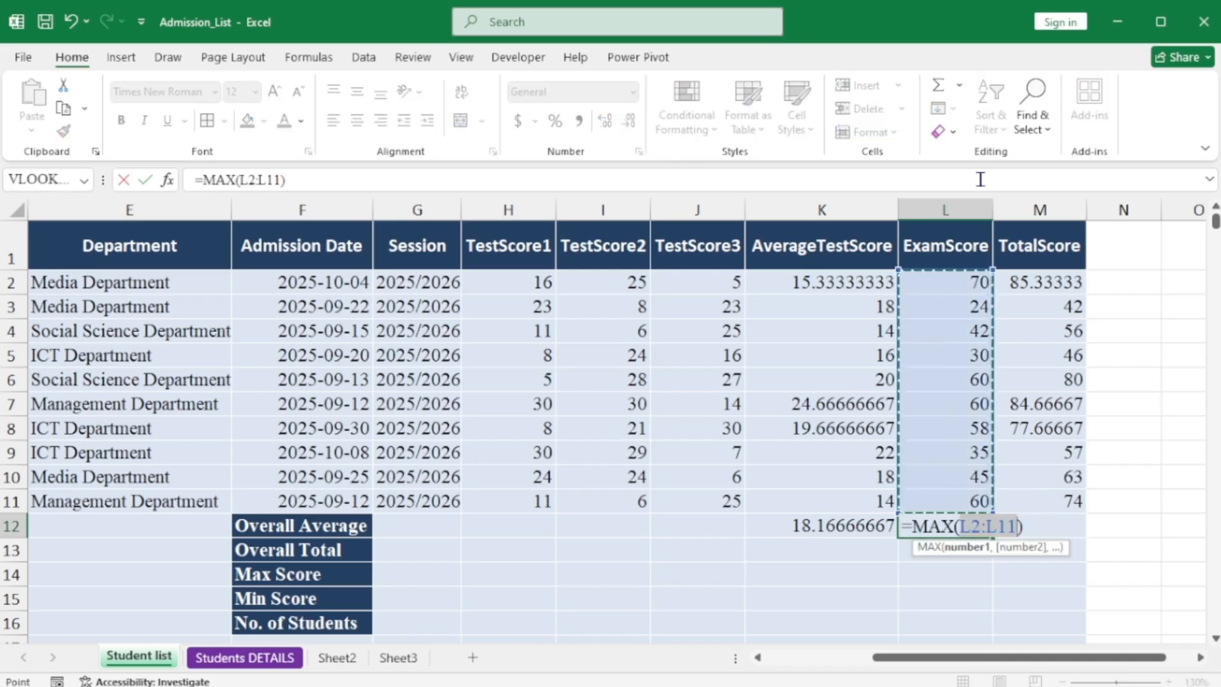
{"action": "key", "text": "Return"}
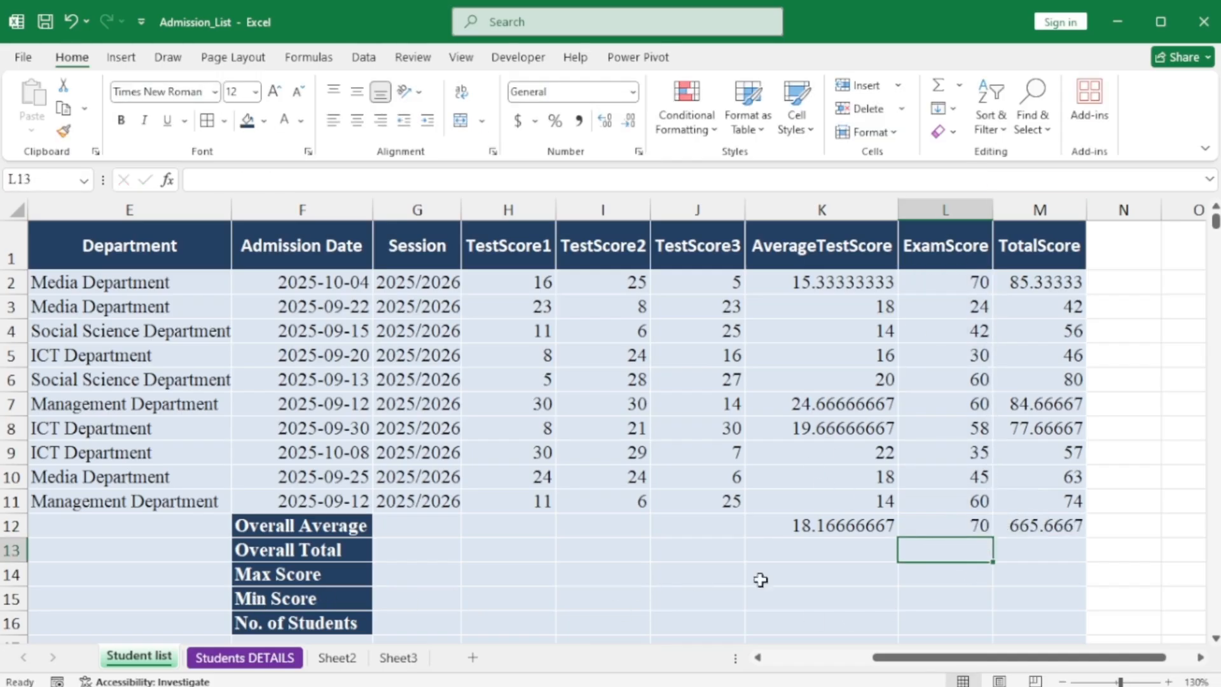
Calculate the lowest ExamScore in L15 of the Min Score row with the MIN function over L2:L11
{"action": "left_click", "coordinate": [943, 597]}
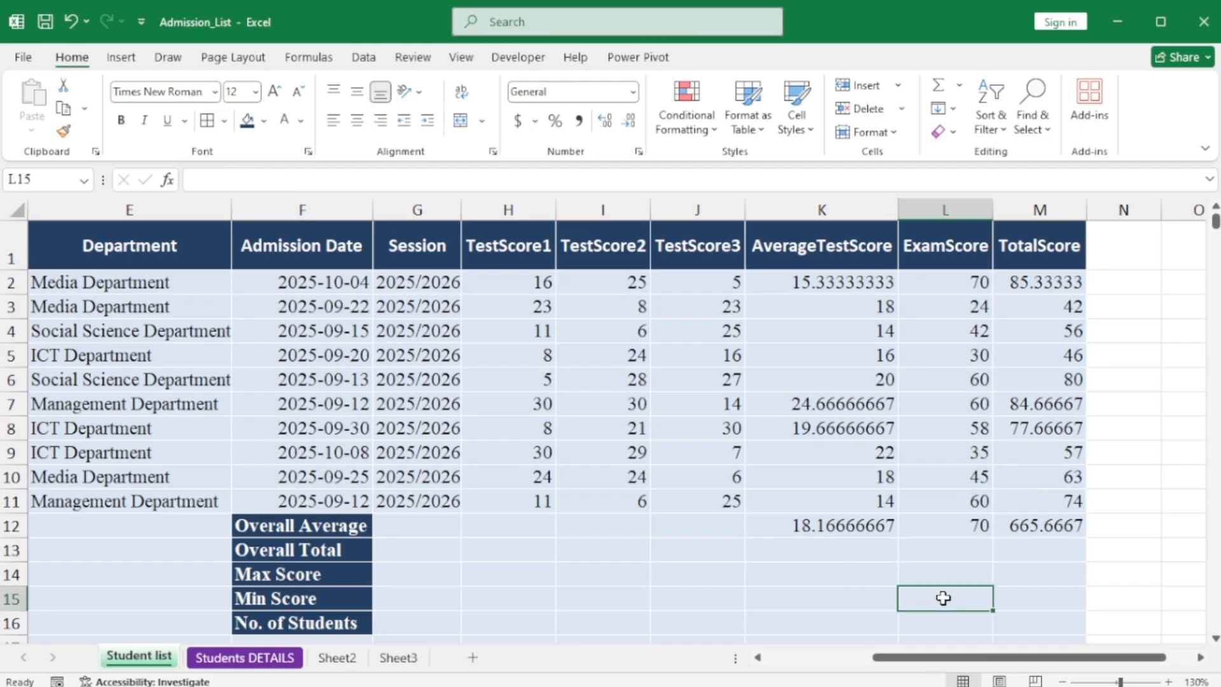
{"action": "type", "text": "=mi"}
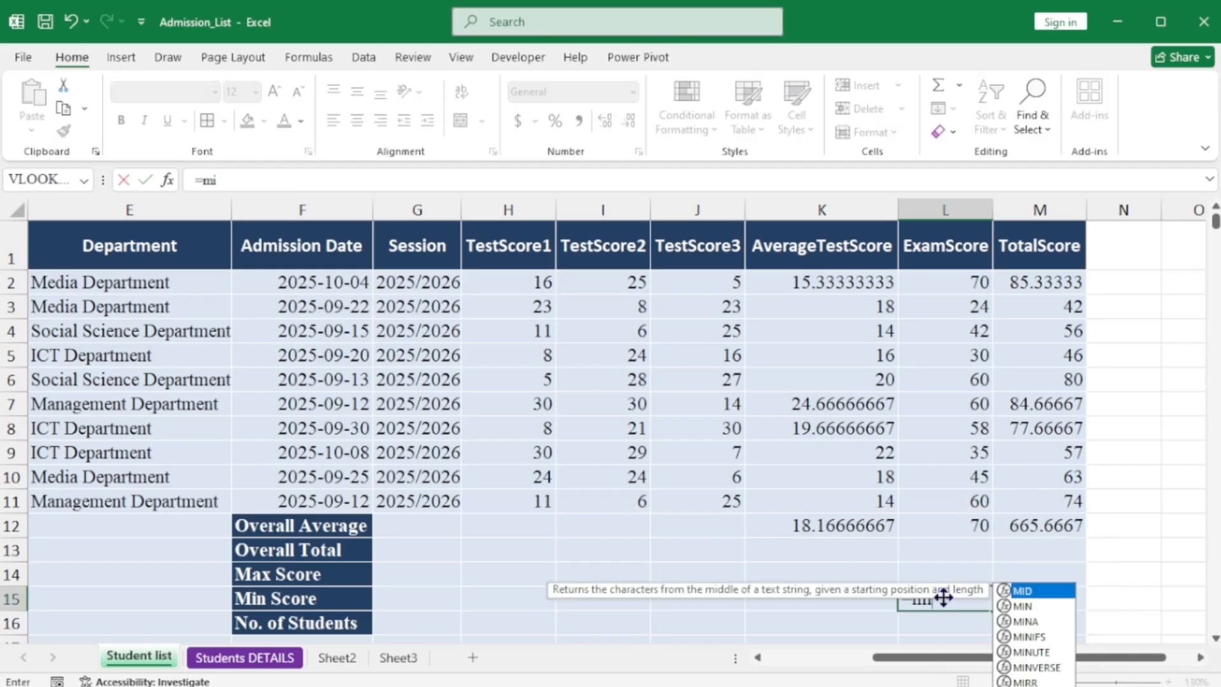
{"action": "double_click", "coordinate": [1025, 606]}
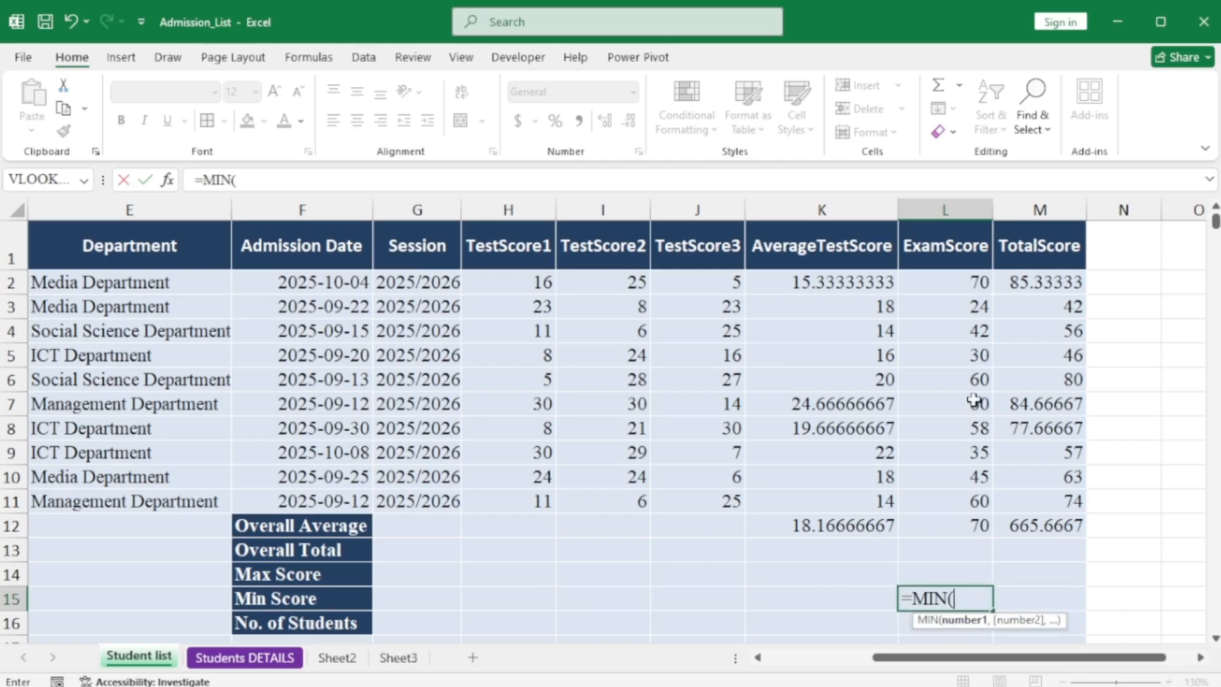
{"action": "left_click_drag", "start_coordinate": [957, 277], "coordinate": [959, 494]}
{"action": "key", "text": "Return"}
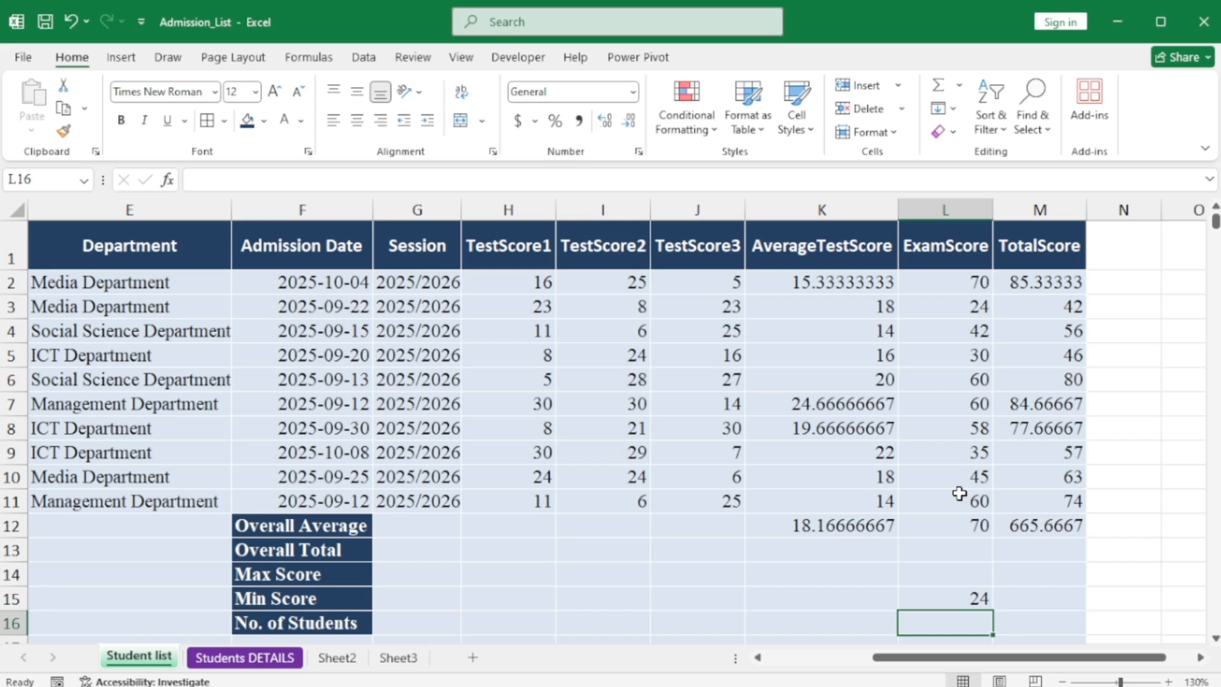
Count the students in L16 of the No. of Students row with the COUNT function over L2:L11
{"action": "type", "text": "=co"}
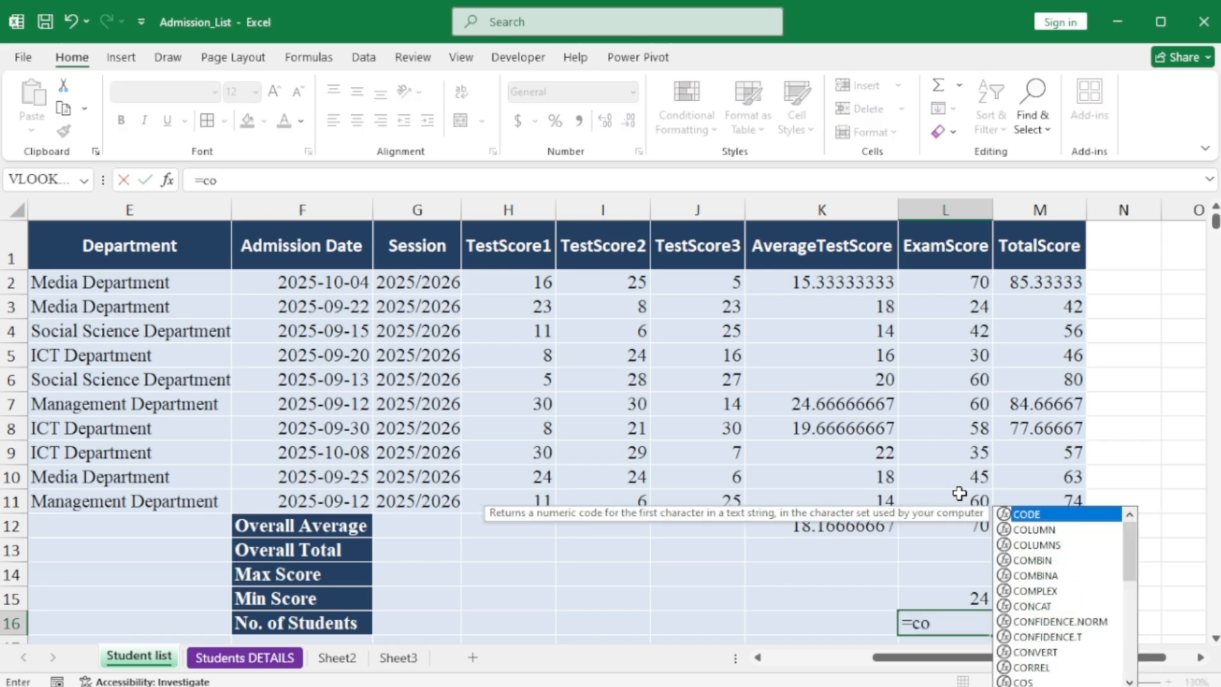
{"action": "type", "text": "u"}
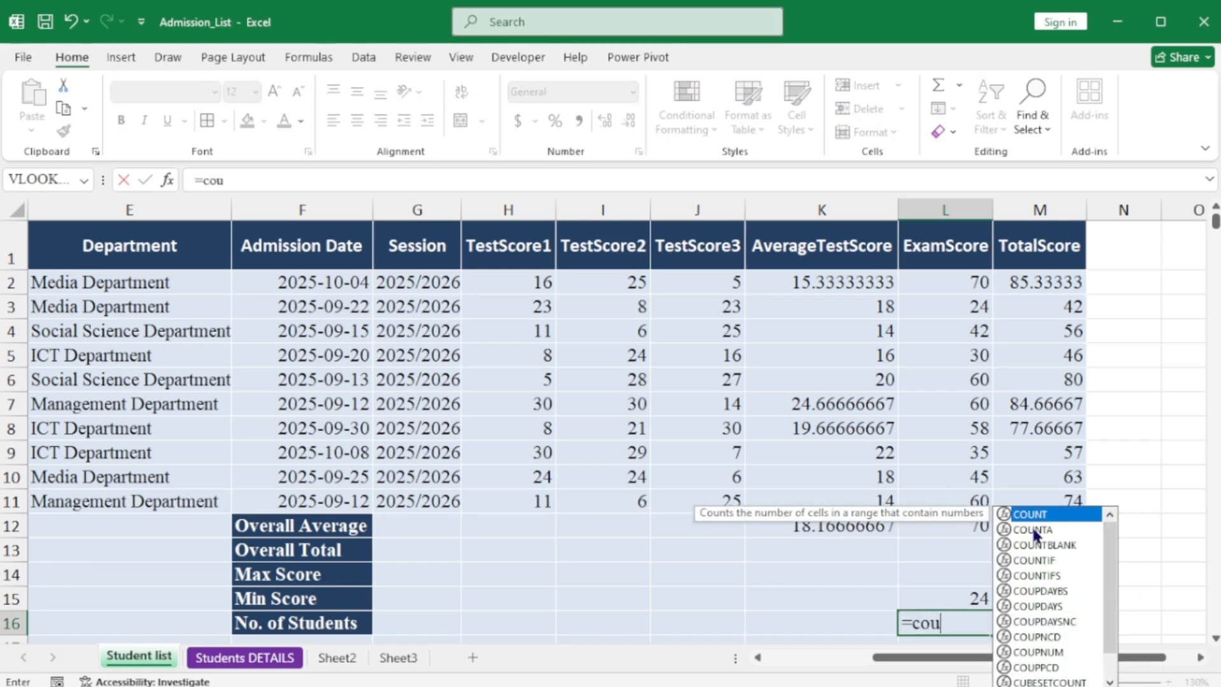
{"action": "double_click", "coordinate": [1043, 513]}
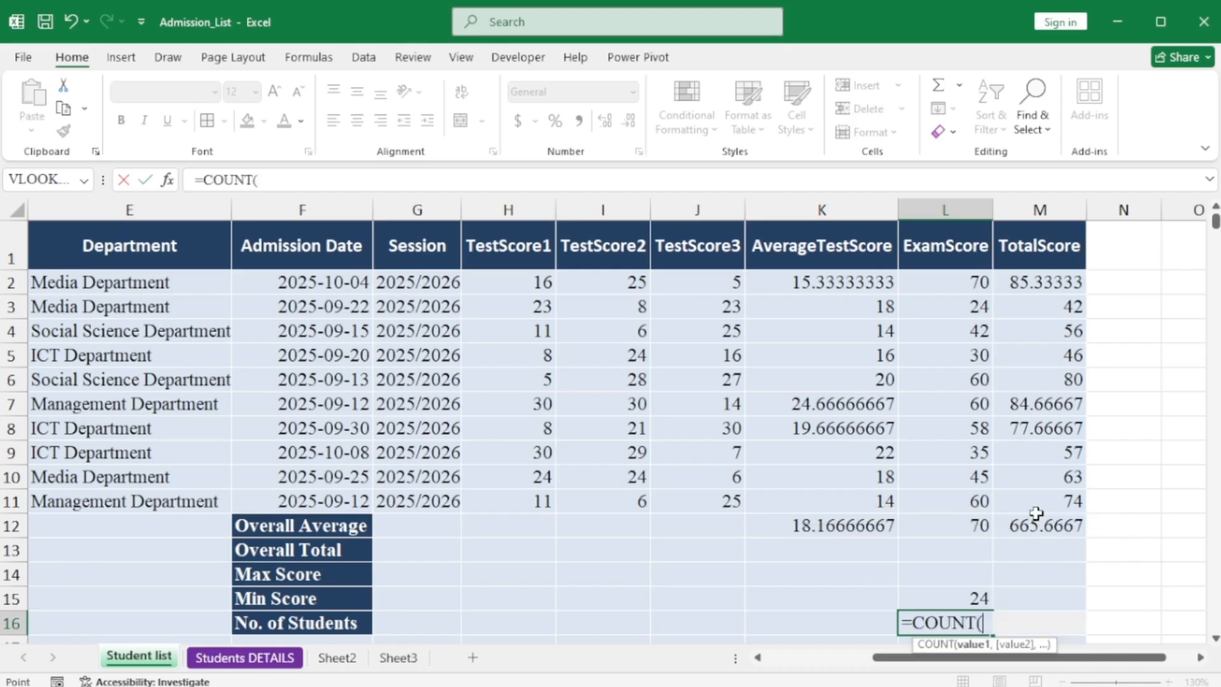
{"action": "left_click", "coordinate": [1038, 504]}
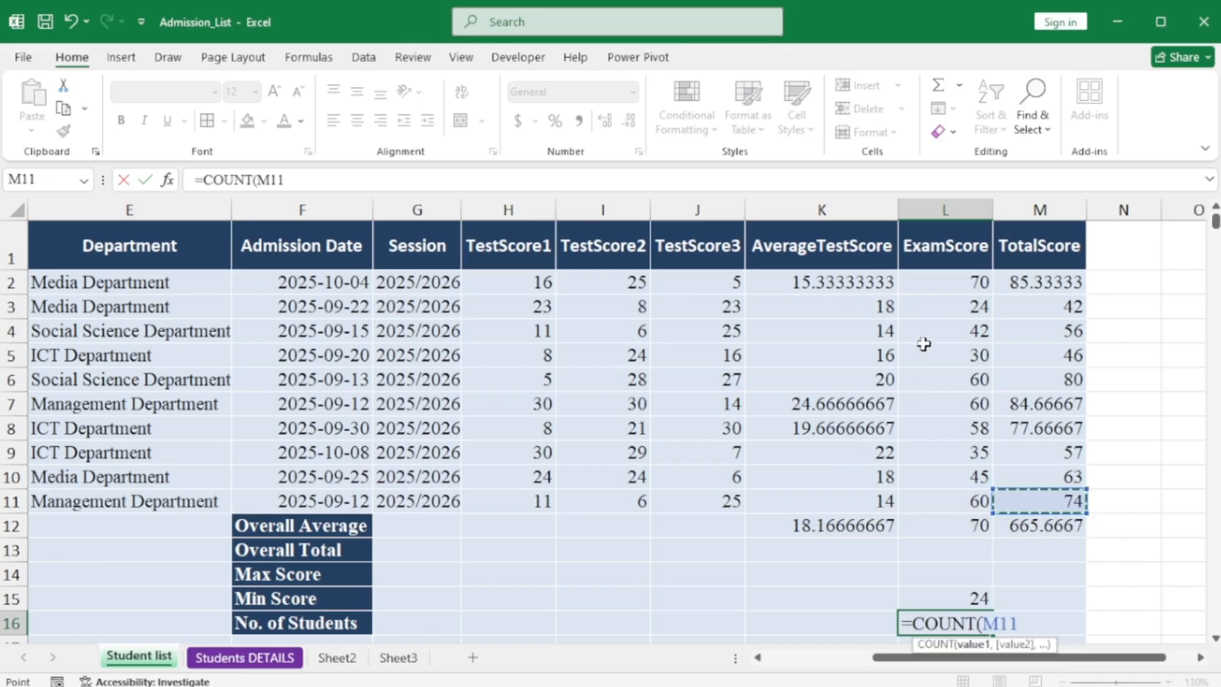
{"action": "left_click_drag", "start_coordinate": [930, 278], "coordinate": [952, 502]}
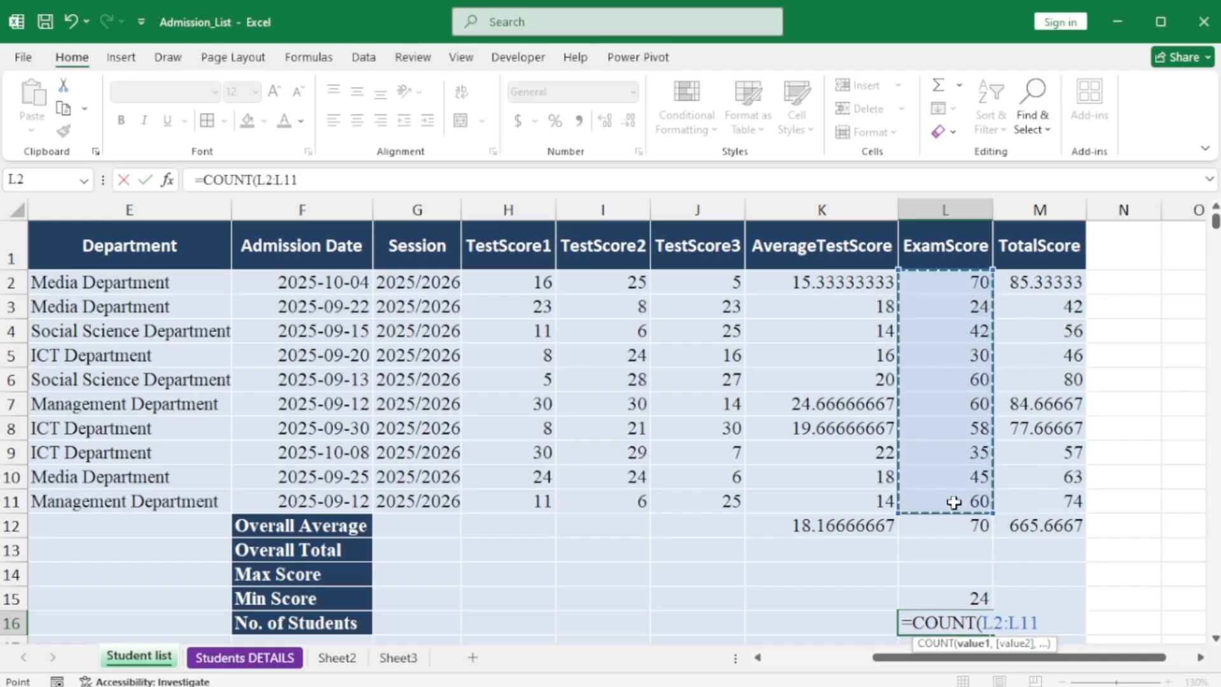
{"action": "key", "text": "Return"}
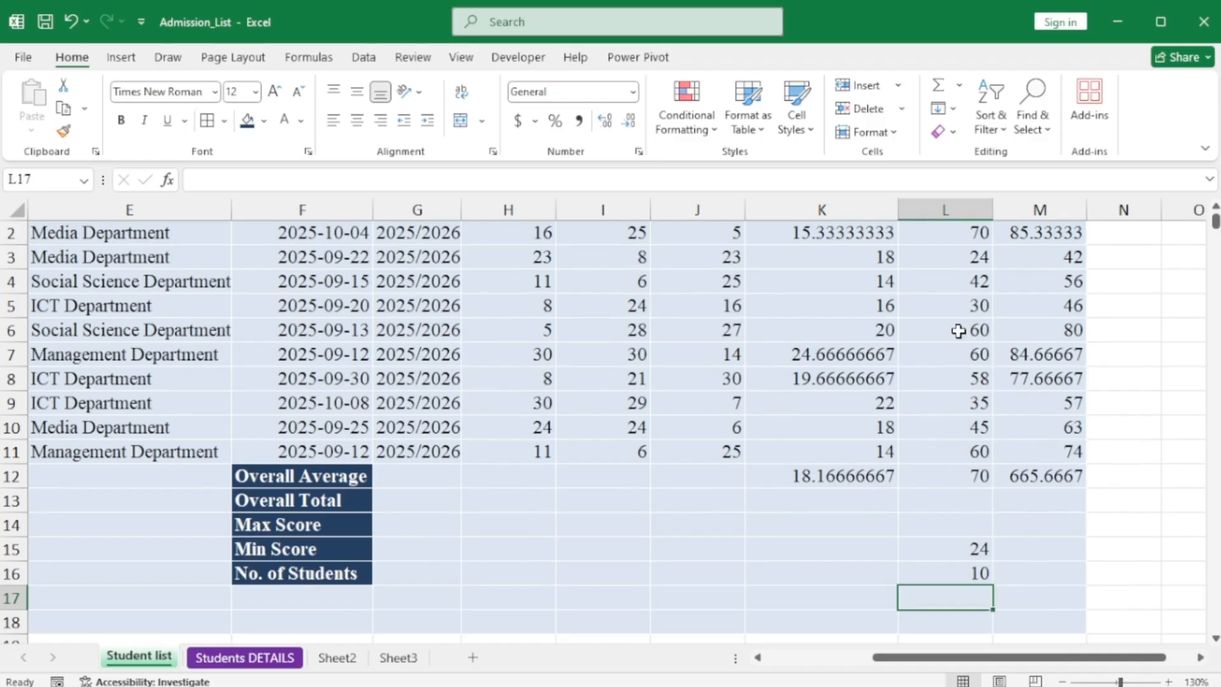
Clear the ExamScore in L5 to test how the count formula responds
{"action": "left_click", "coordinate": [965, 310]}
{"action": "key", "text": "Delete"}
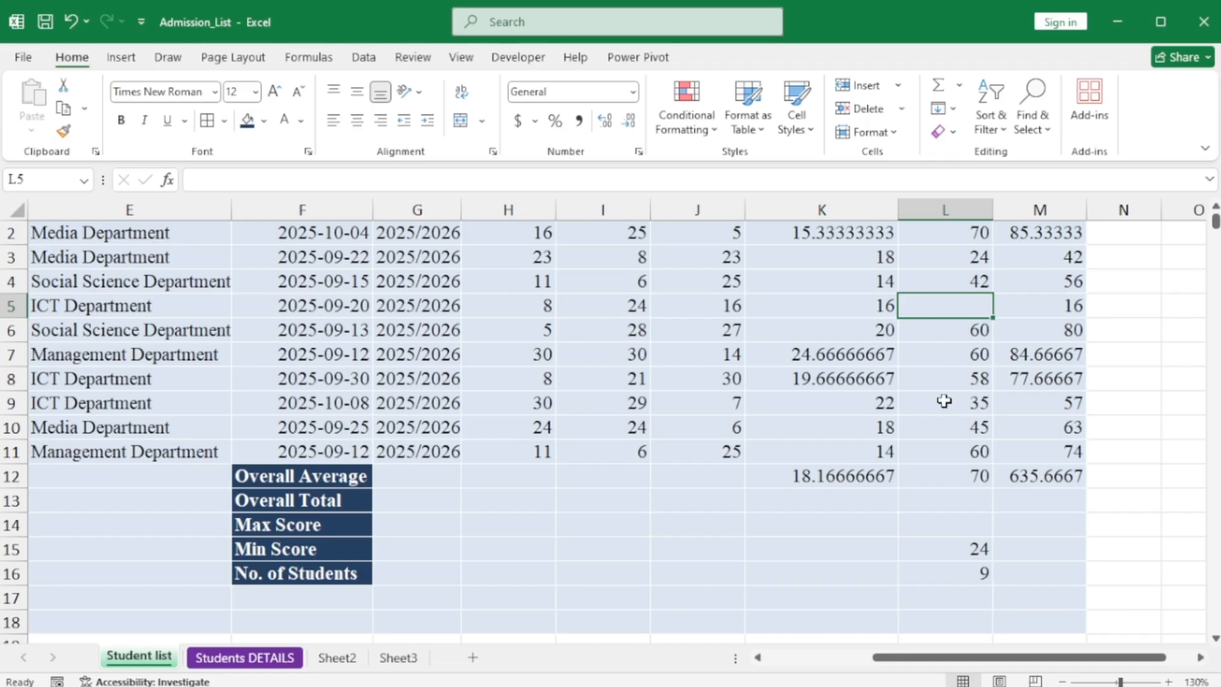
{"action": "scroll", "coordinate": [944, 400], "scroll_direction": "up", "scroll_amount": 1}
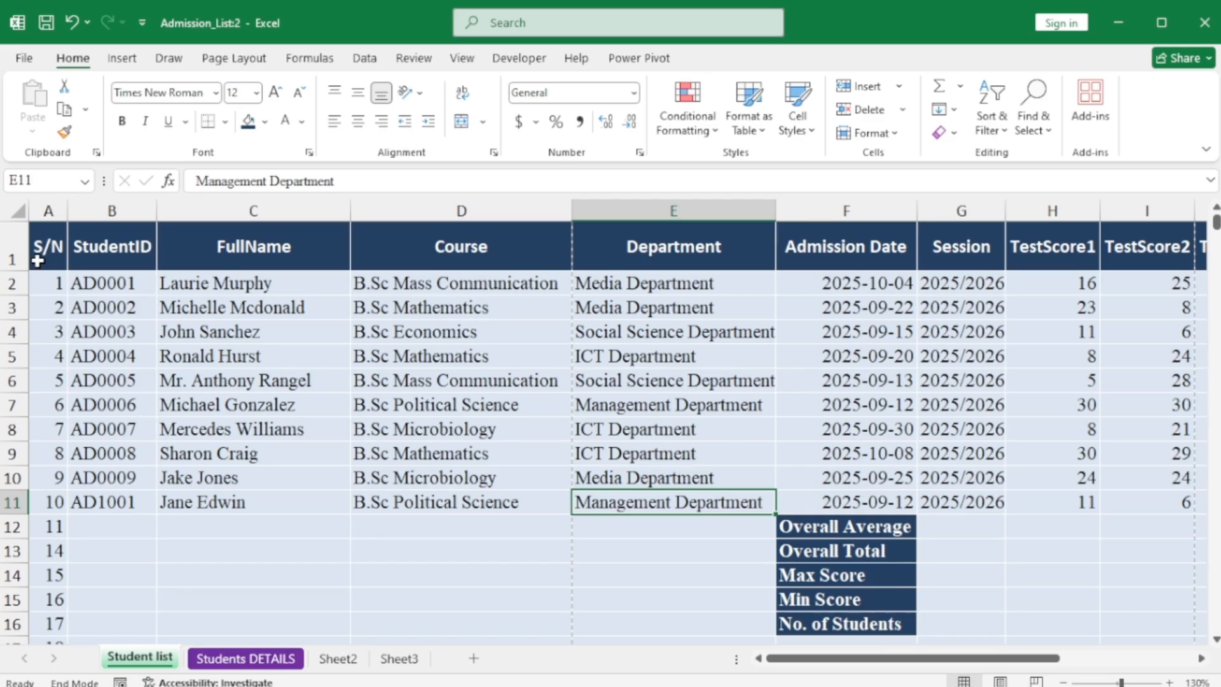
Select the student table A1:M18 and examine in the print preview how it is divided across pages
{"action": "left_click_drag", "start_coordinate": [42, 253], "coordinate": [1081, 578]}
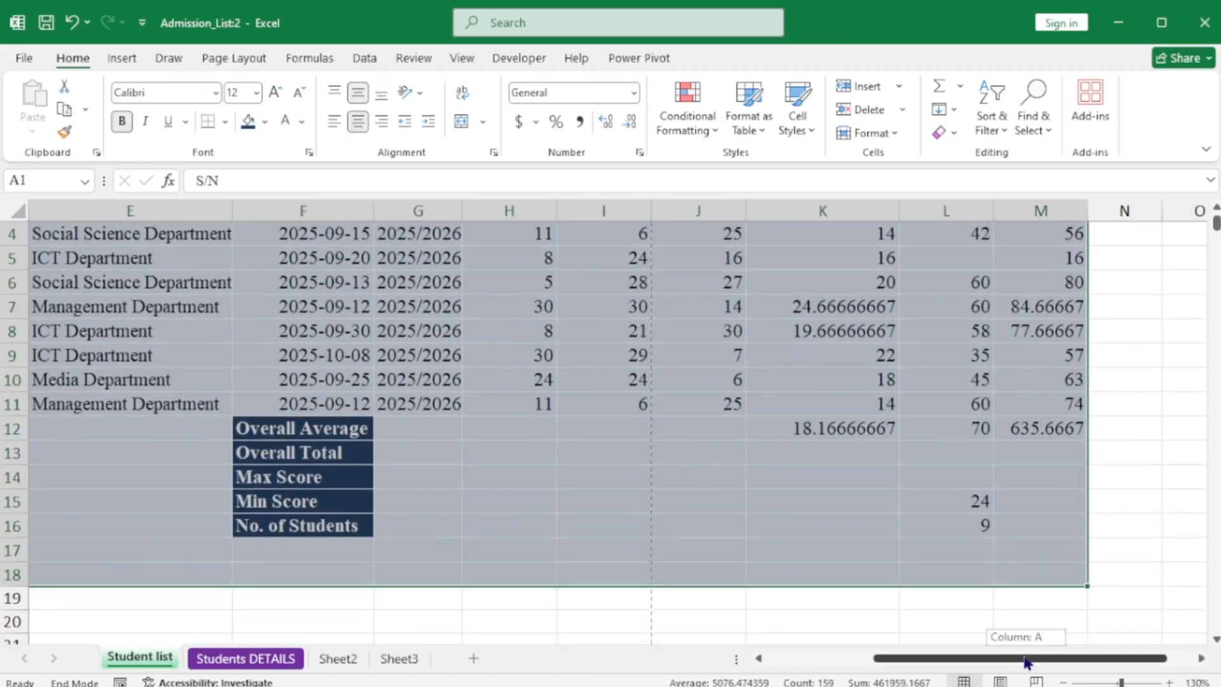
{"action": "left_click_drag", "start_coordinate": [1029, 664], "coordinate": [855, 668]}
{"action": "left_click", "coordinate": [19, 61]}
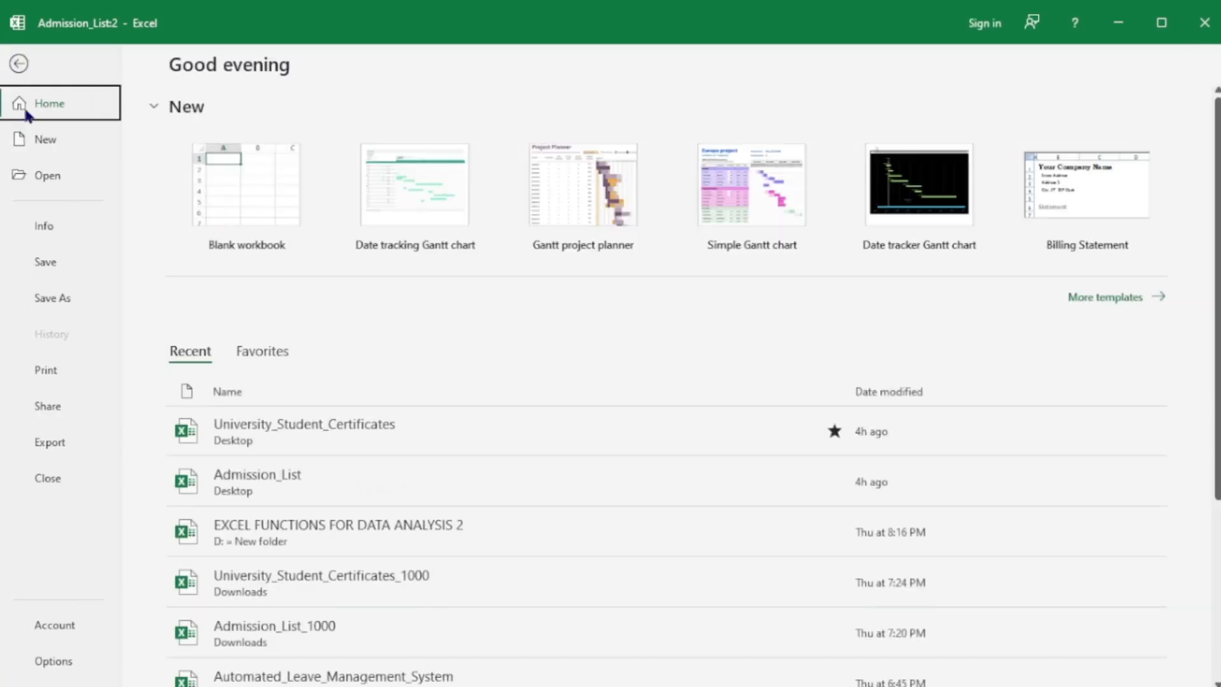
{"action": "left_click", "coordinate": [46, 372]}
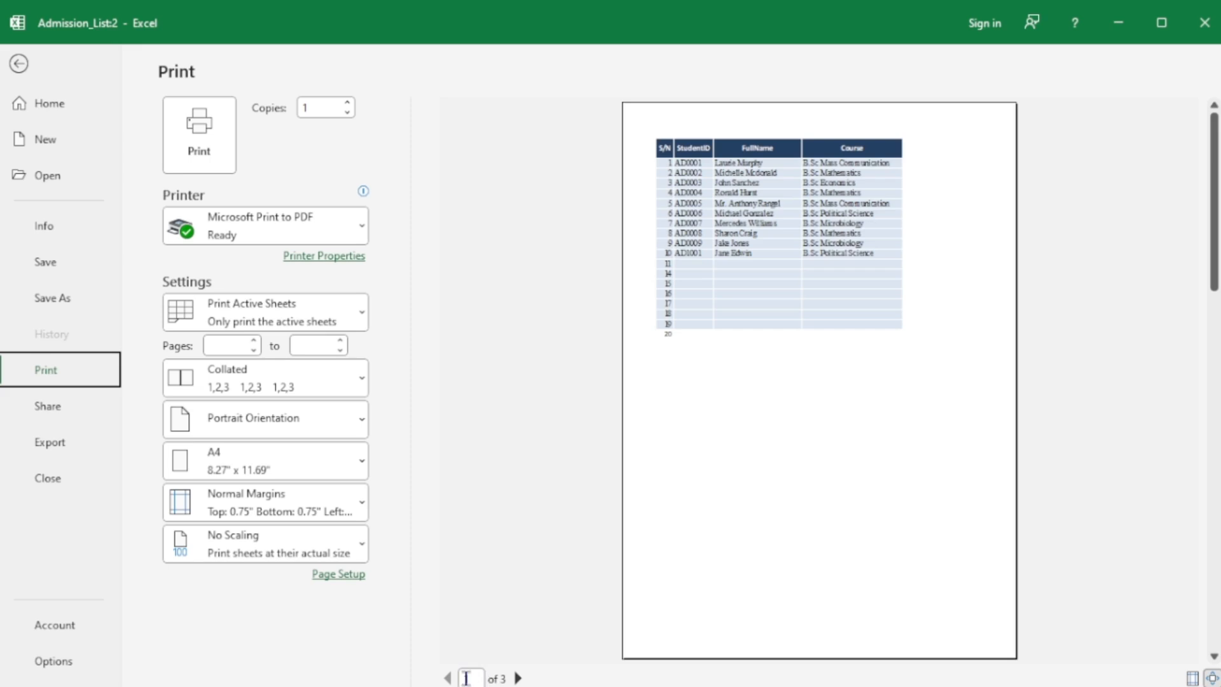
{"action": "left_click", "coordinate": [519, 678]}
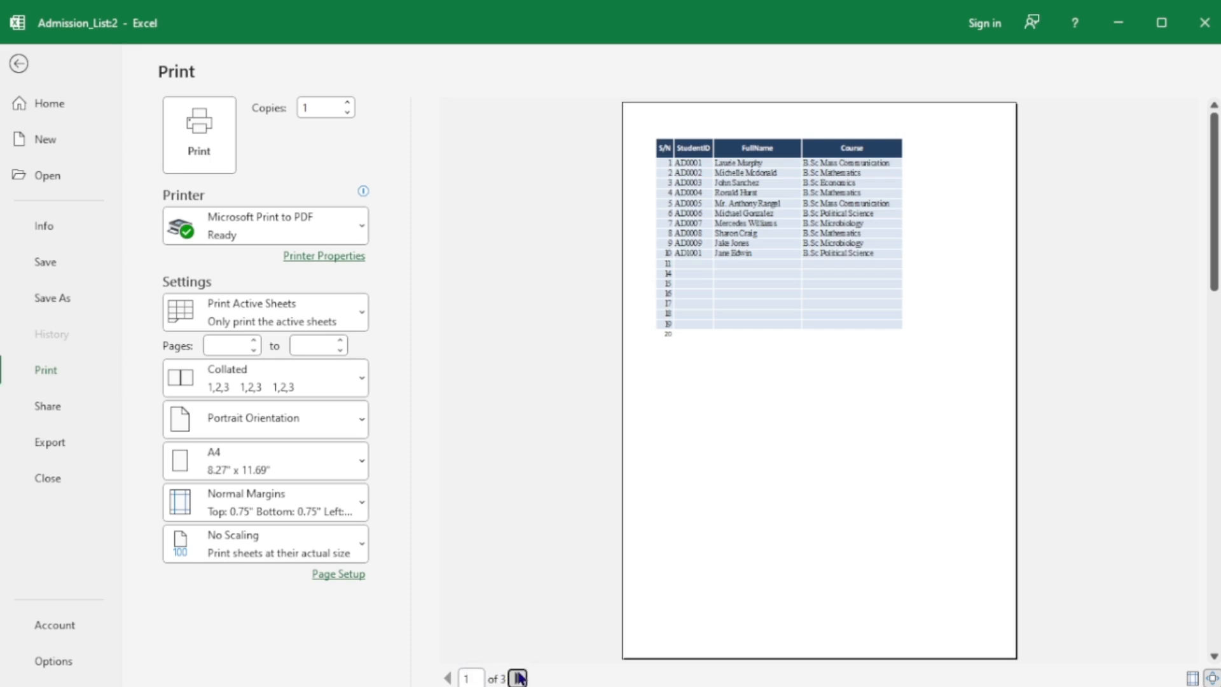
{"action": "left_click", "coordinate": [519, 678]}
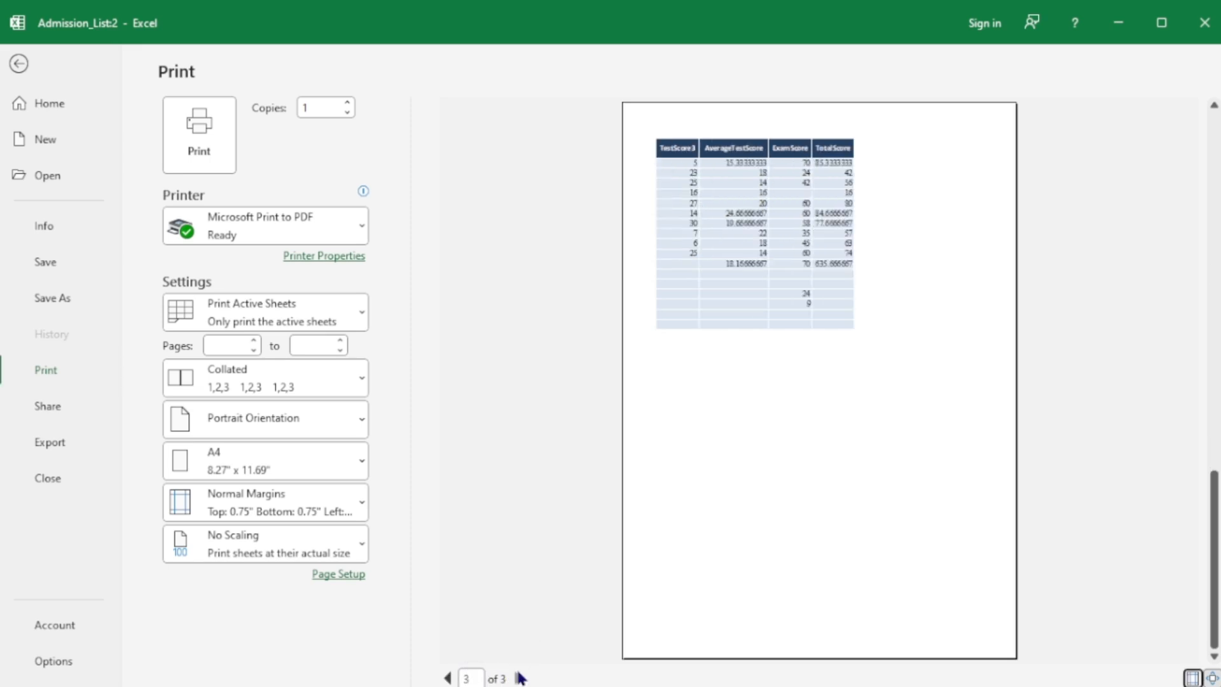
{"action": "left_click", "coordinate": [450, 678]}
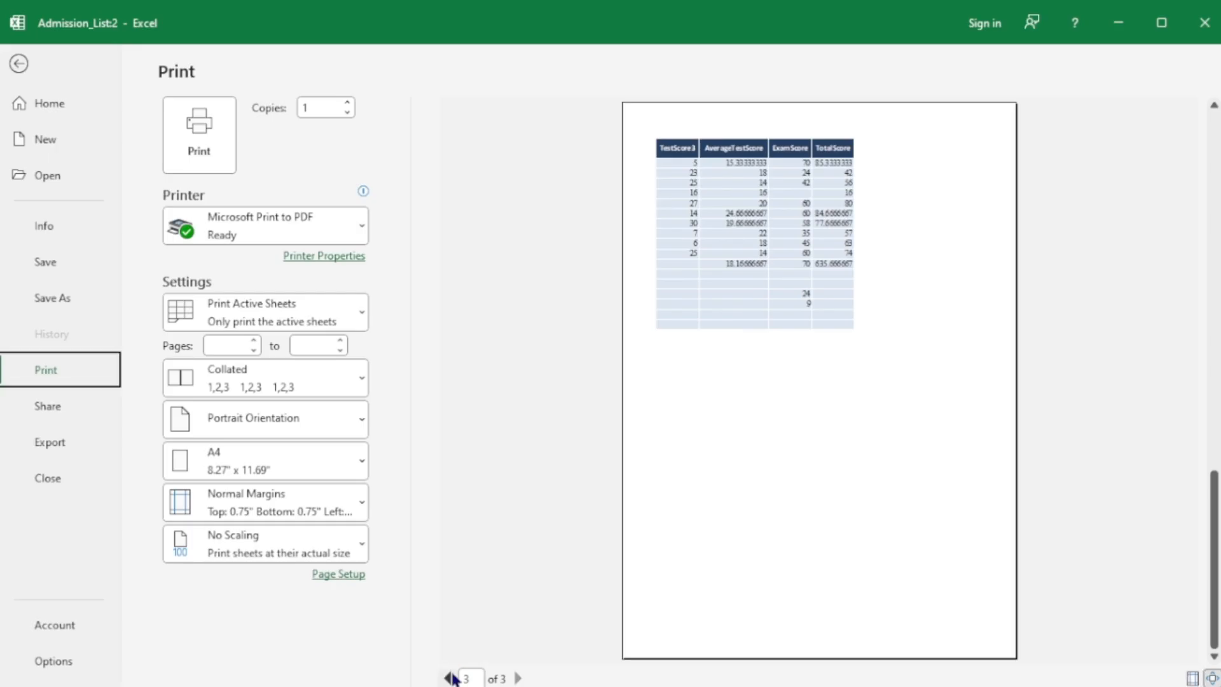
{"action": "left_click", "coordinate": [450, 678]}
{"action": "left_click", "coordinate": [449, 678]}
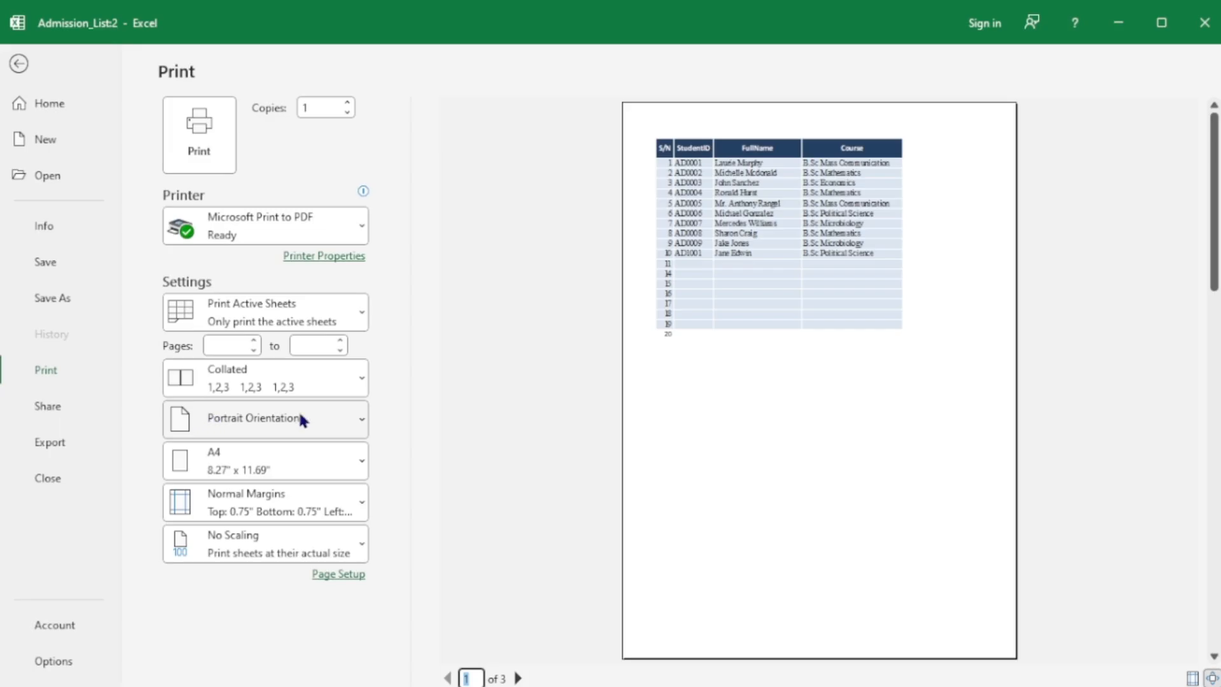
Set the printout to Landscape Orientation with Fit Sheet on One Page scaling and return to the worksheet
{"action": "left_click", "coordinate": [364, 421]}
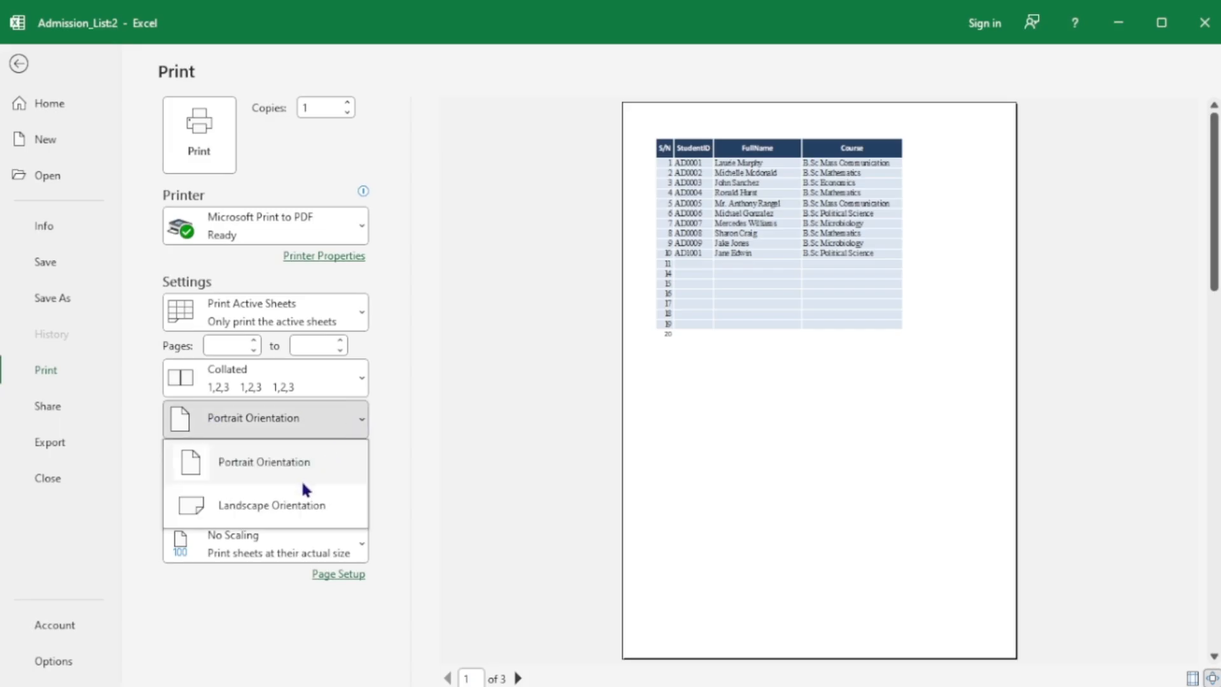
{"action": "left_click", "coordinate": [290, 501]}
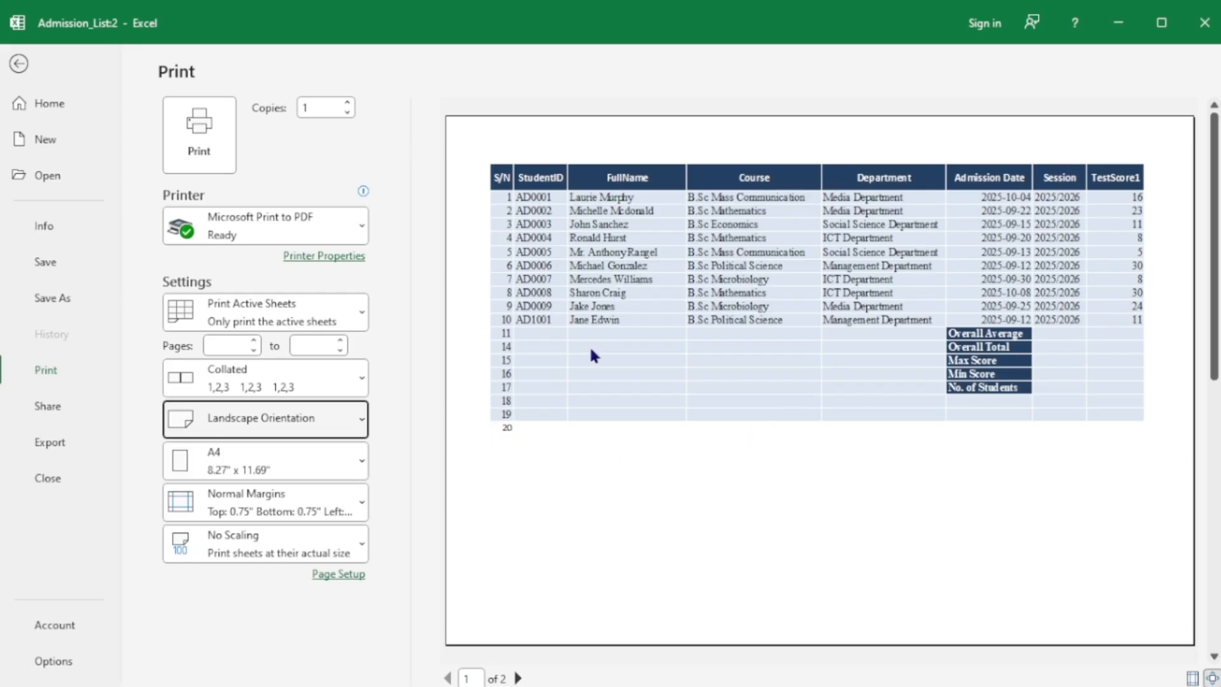
{"action": "left_click", "coordinate": [240, 539]}
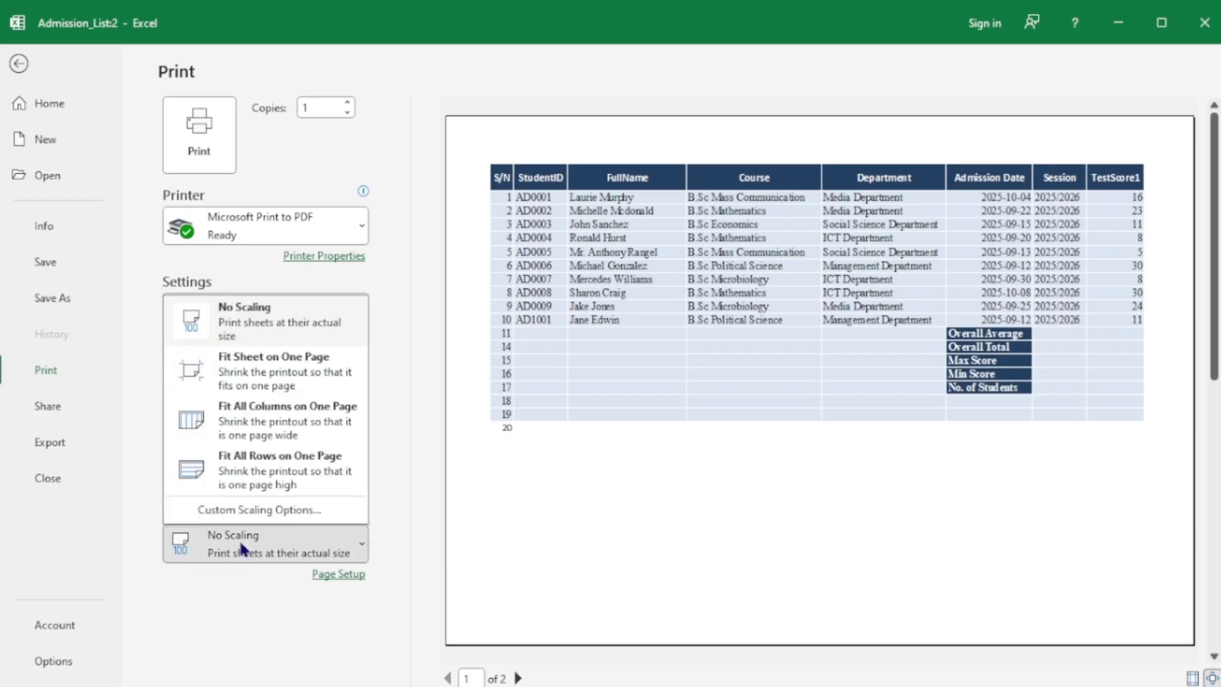
{"action": "left_click", "coordinate": [256, 378]}
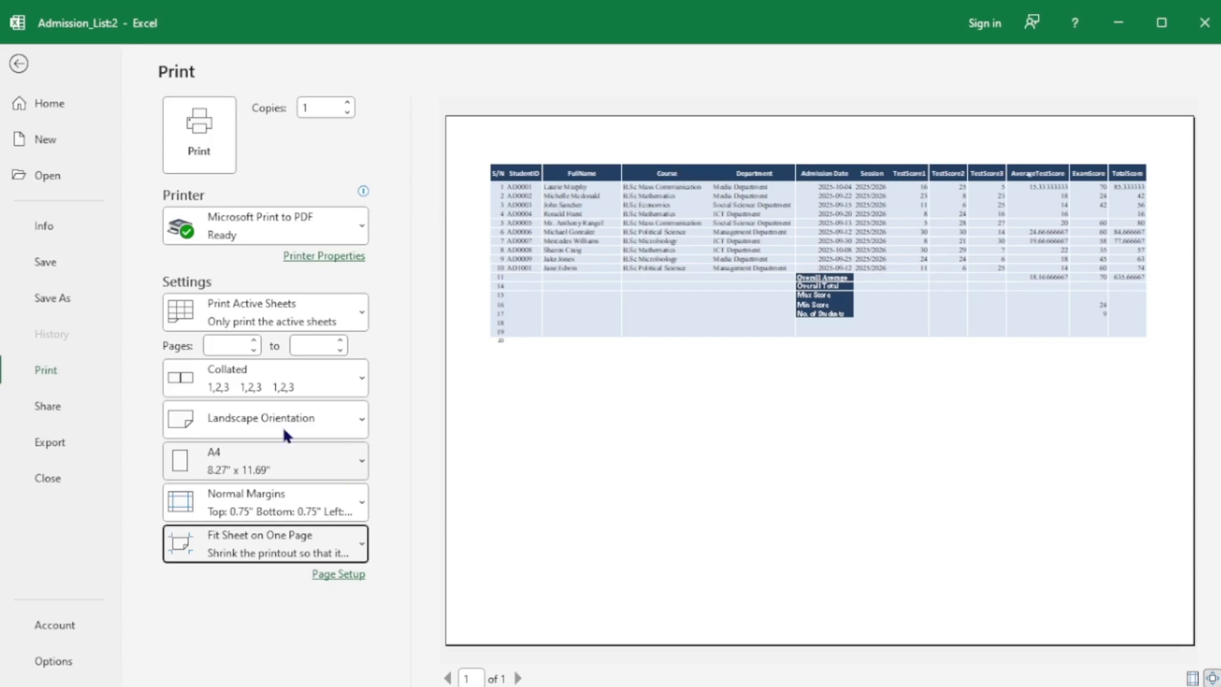
{"action": "left_click", "coordinate": [18, 64]}
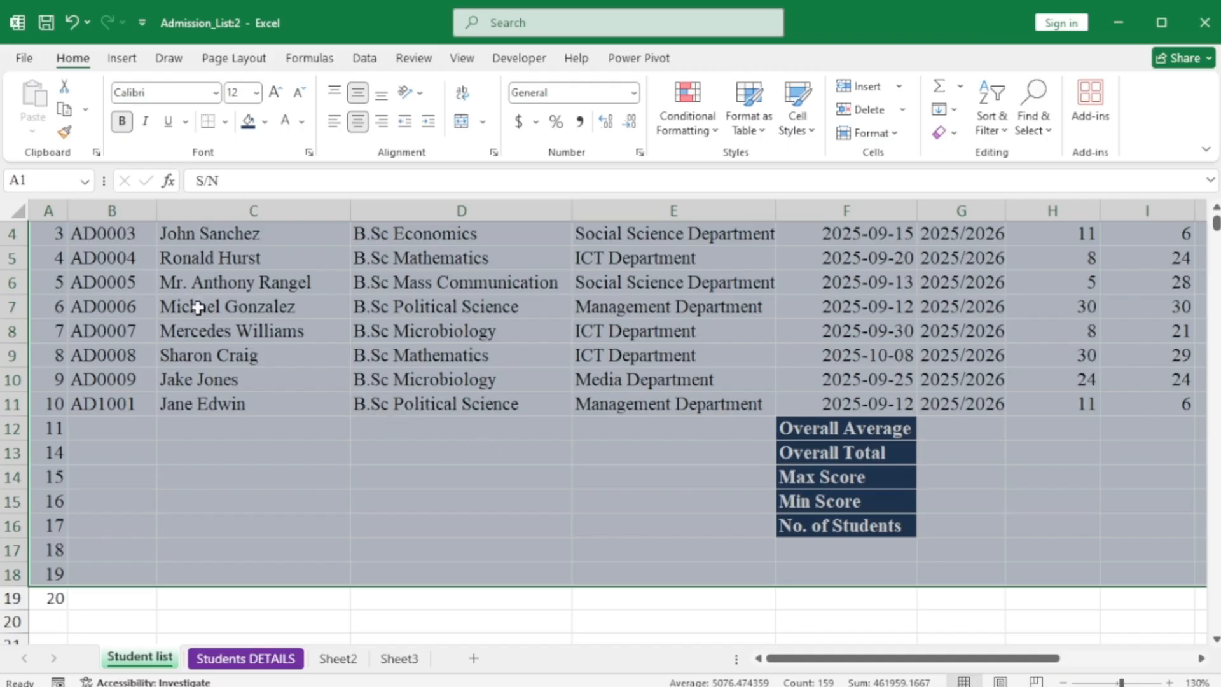
Save the sheet as a PDF named Student Result in the Desktop folder, then close the published file
{"action": "left_click", "coordinate": [19, 63]}
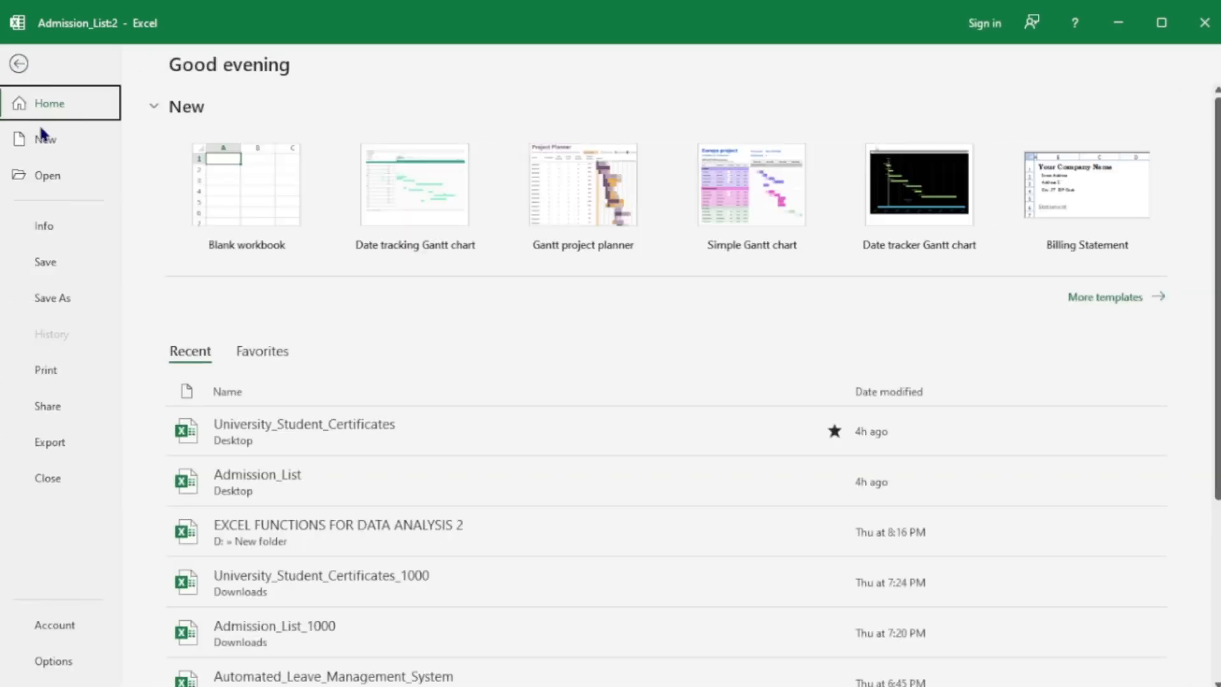
{"action": "left_click", "coordinate": [45, 296]}
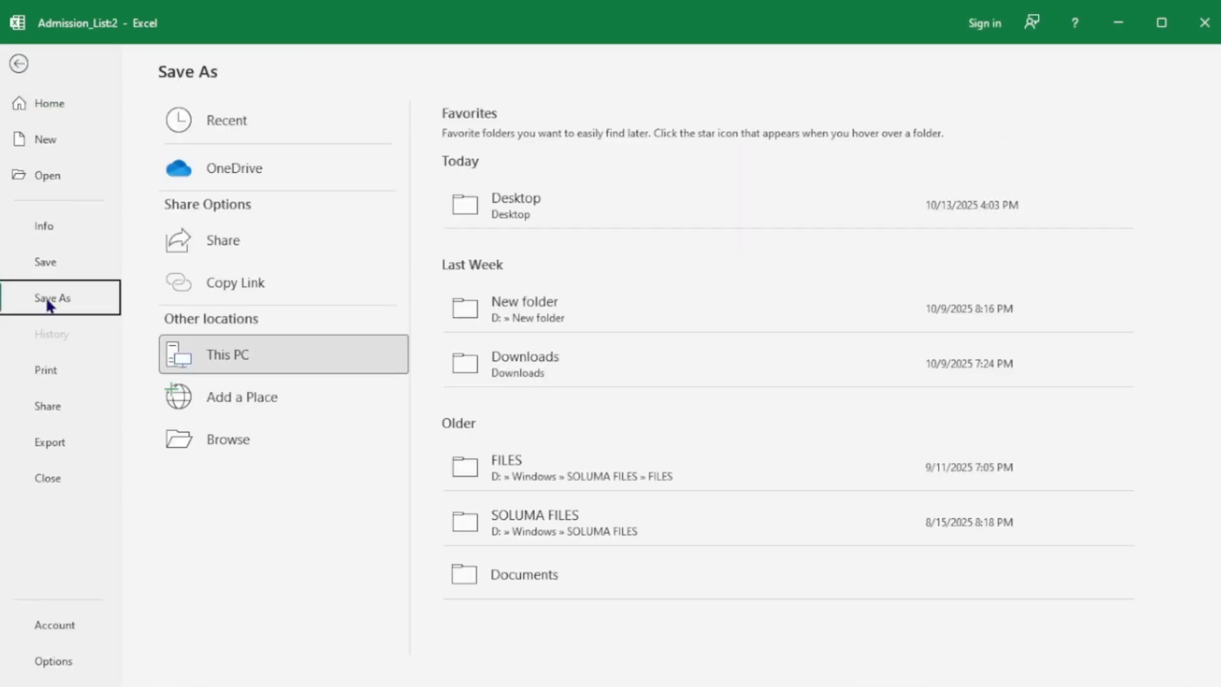
{"action": "left_click", "coordinate": [520, 198]}
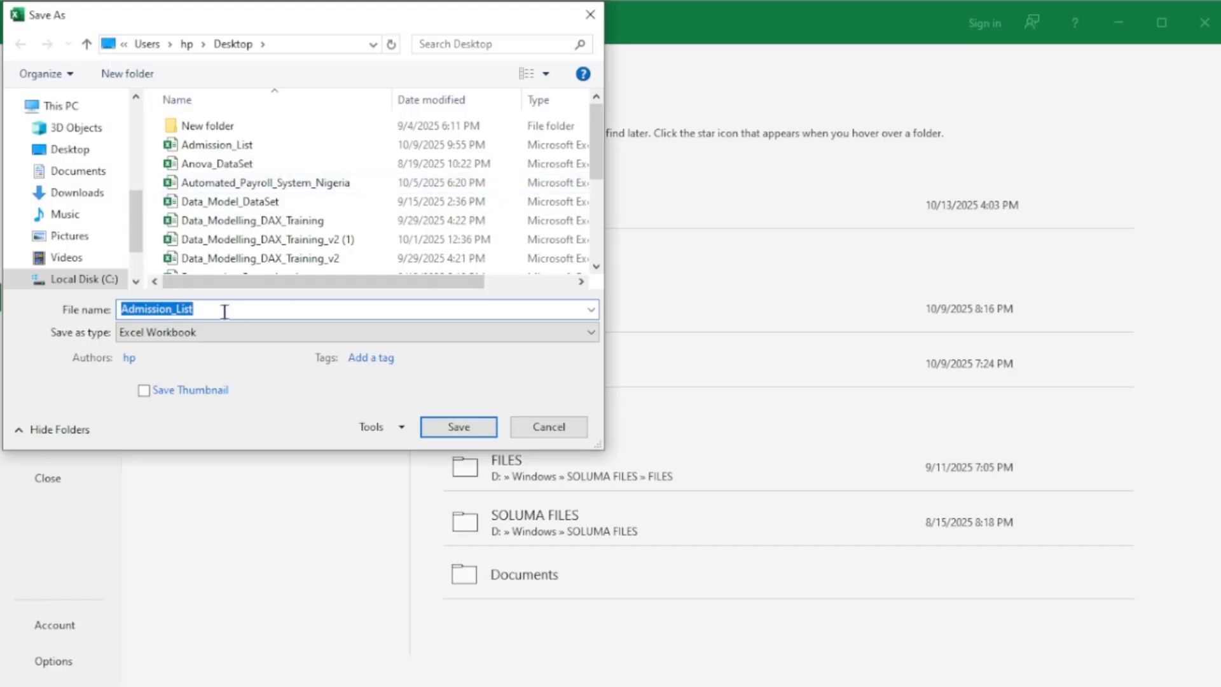
{"action": "type", "text": "Stud"}
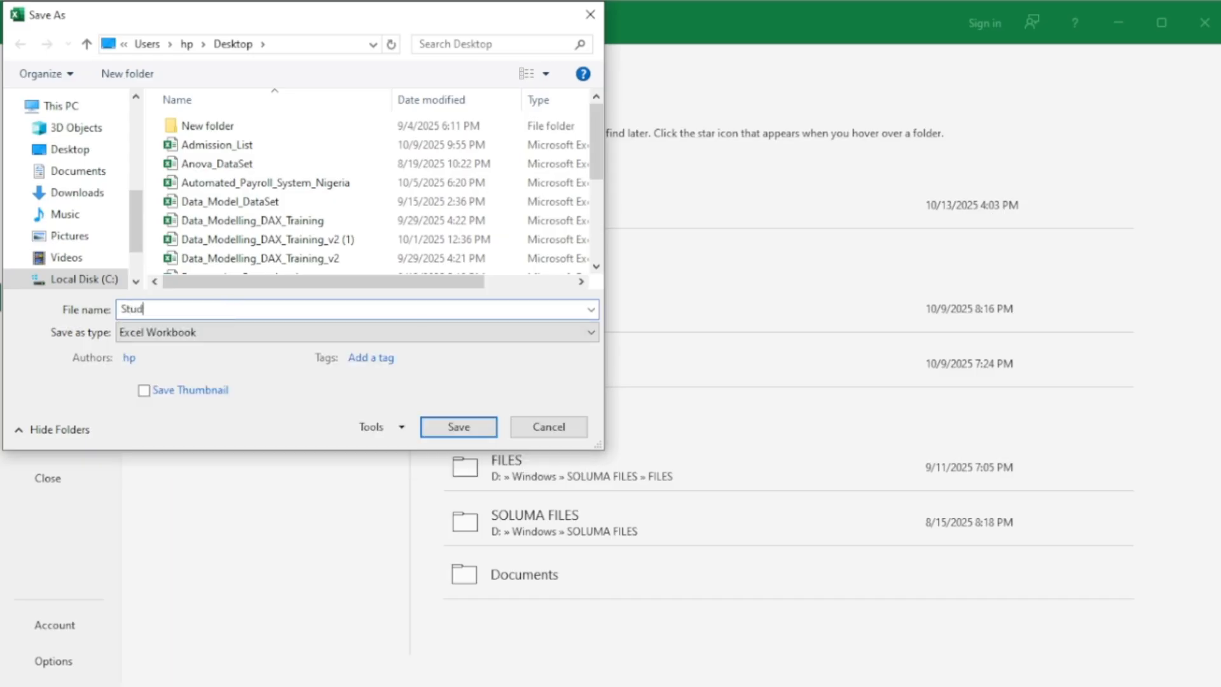
{"action": "type", "text": "ent Result"}
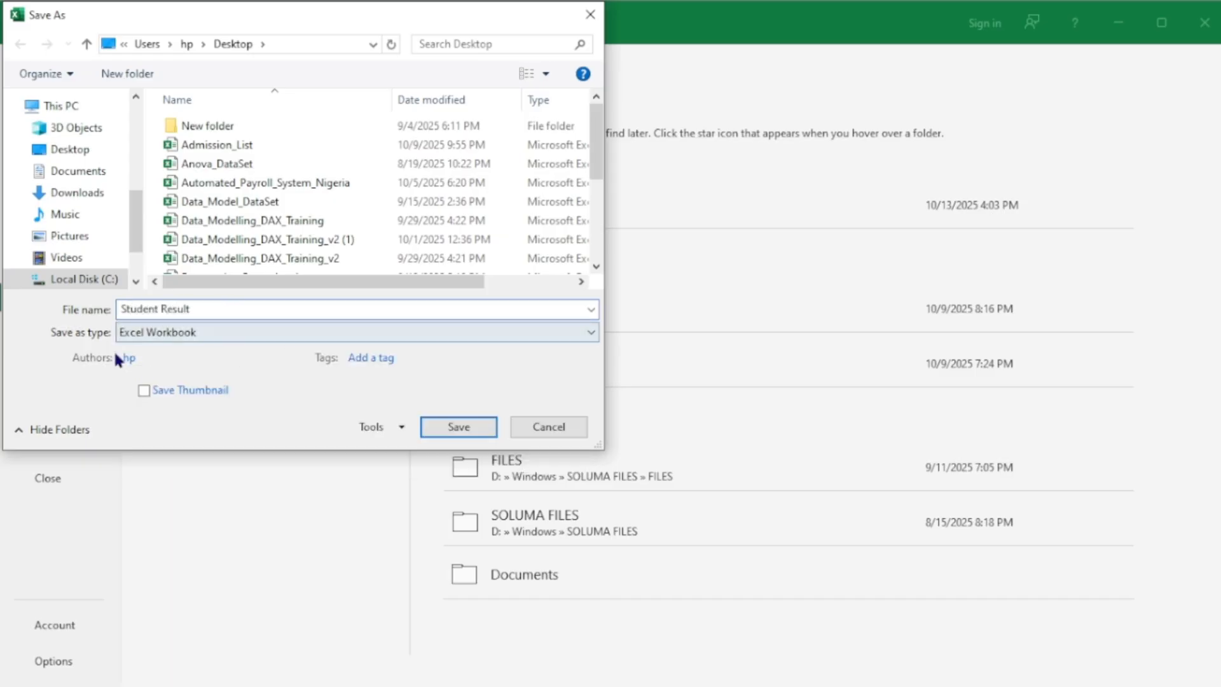
{"action": "left_click", "coordinate": [164, 337]}
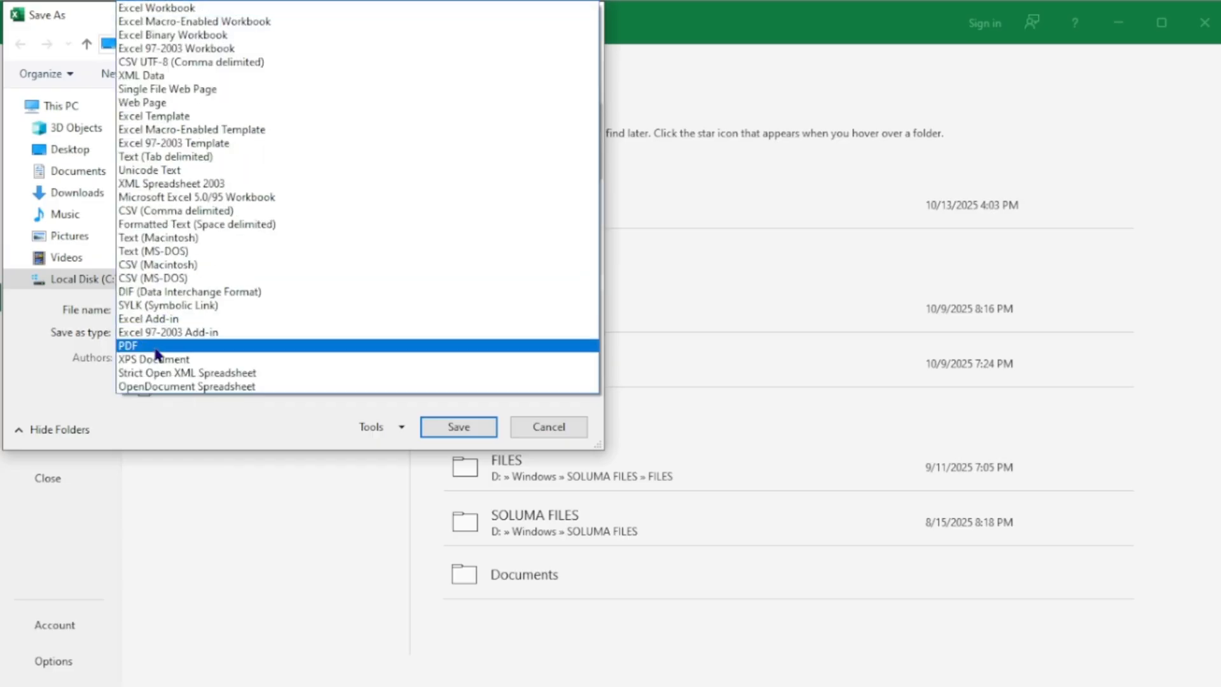
{"action": "left_click", "coordinate": [155, 347]}
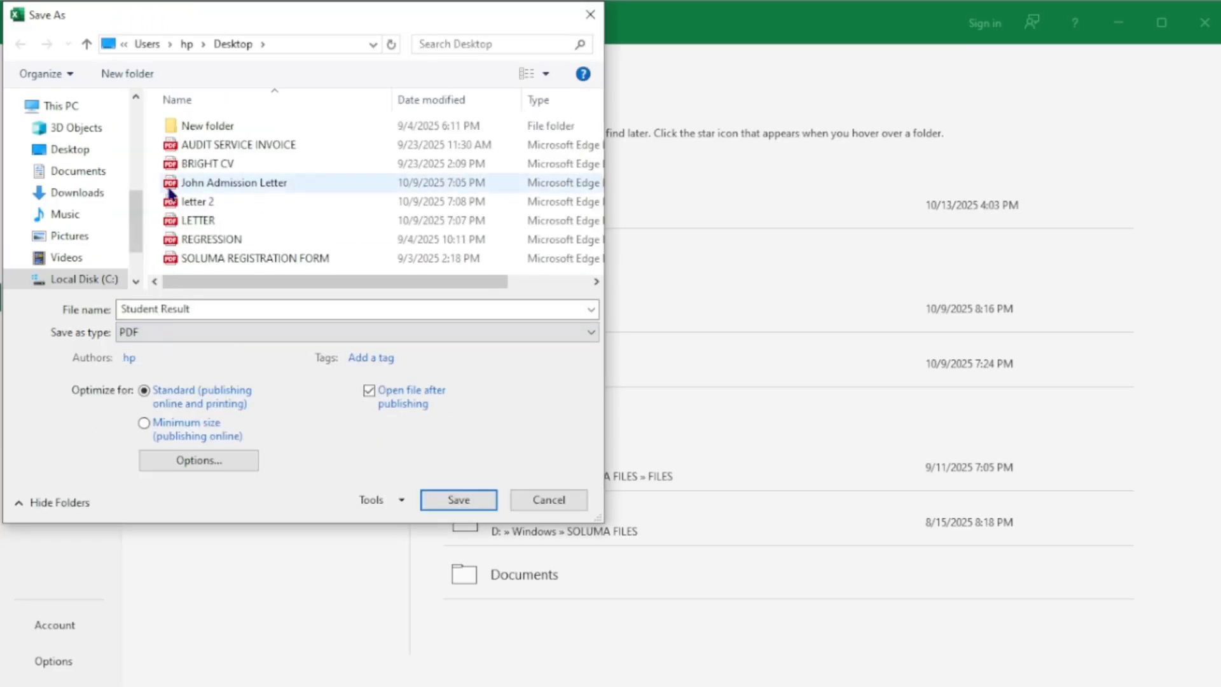
{"action": "left_click", "coordinate": [459, 501]}
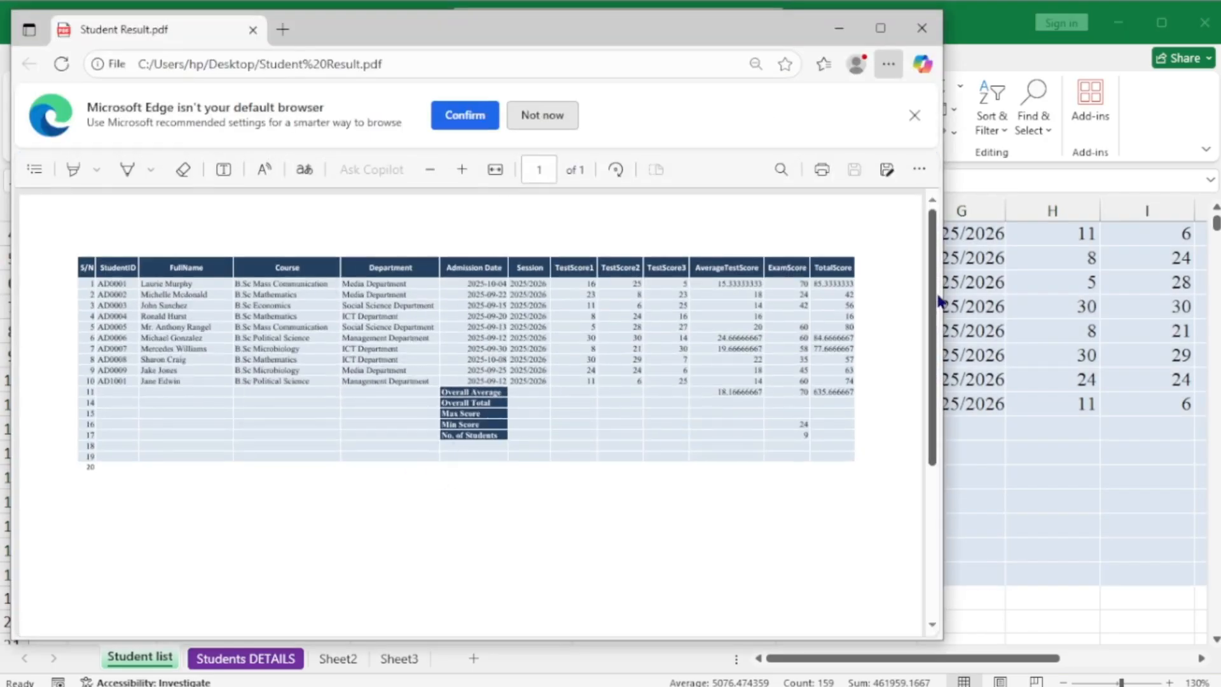
{"action": "left_click_drag", "start_coordinate": [940, 289], "coordinate": [915, 249]}
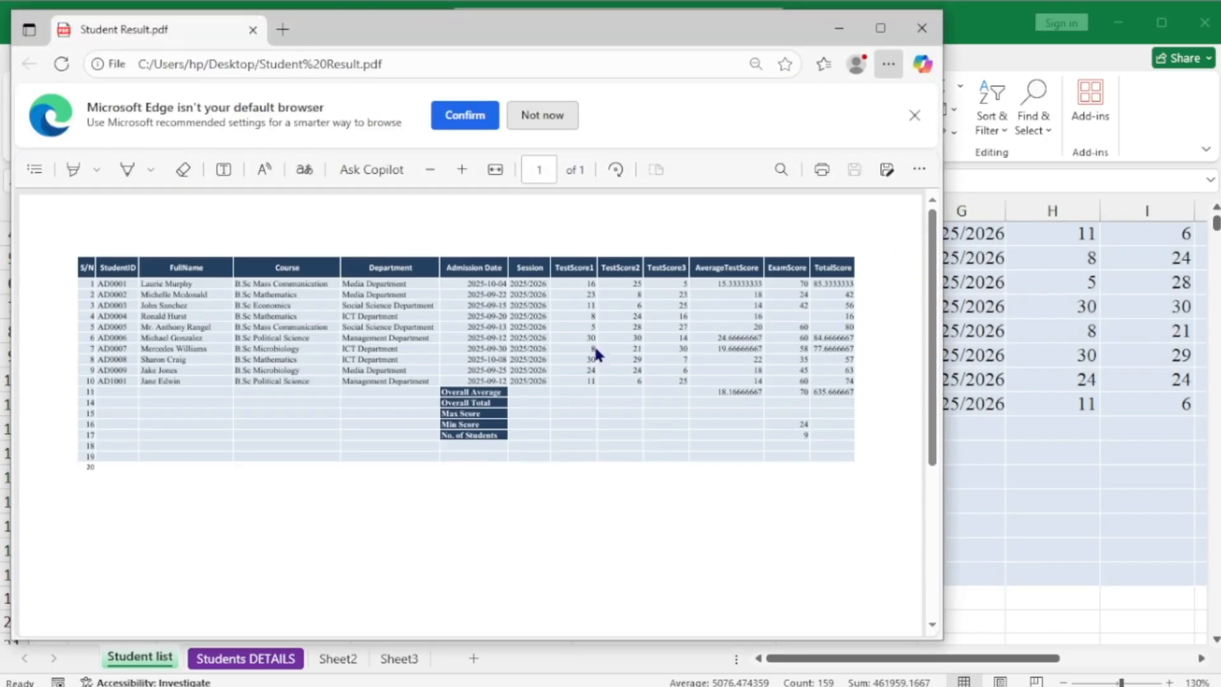
{"action": "left_click", "coordinate": [910, 28]}
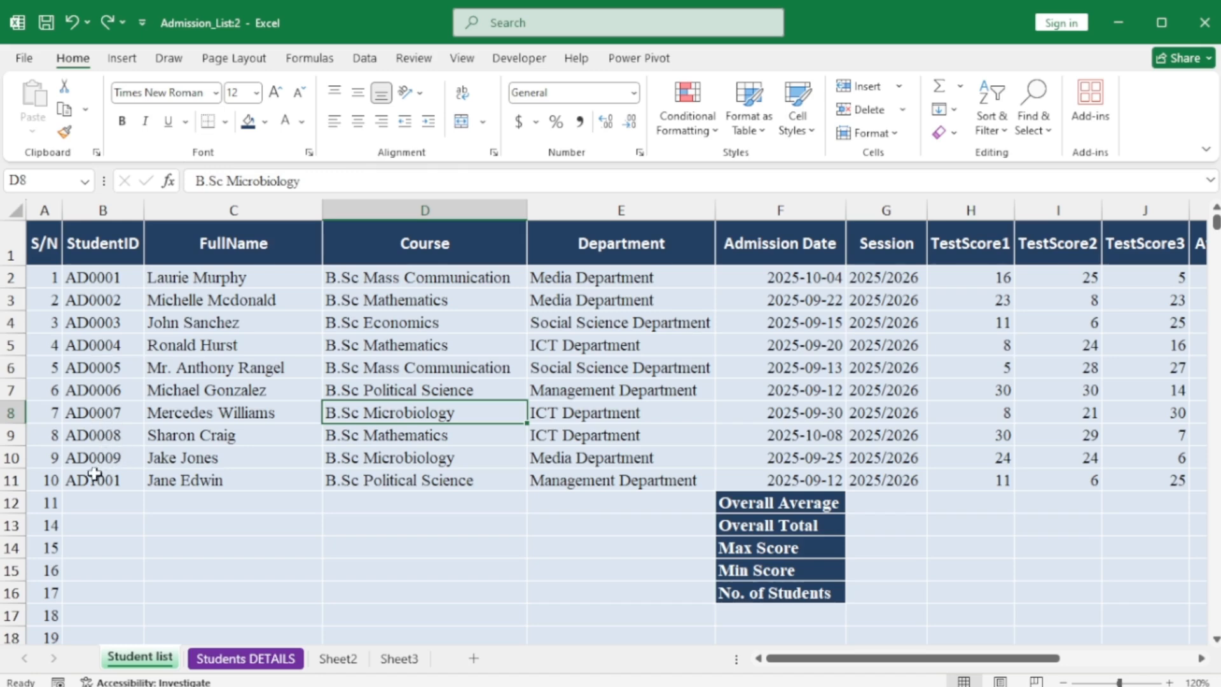
Autofill the StudentID column as a series from AD0008 in B9 down to AD0018 in B19
{"action": "left_click", "coordinate": [104, 434]}
{"action": "left_click_drag", "start_coordinate": [104, 433], "coordinate": [140, 583]}
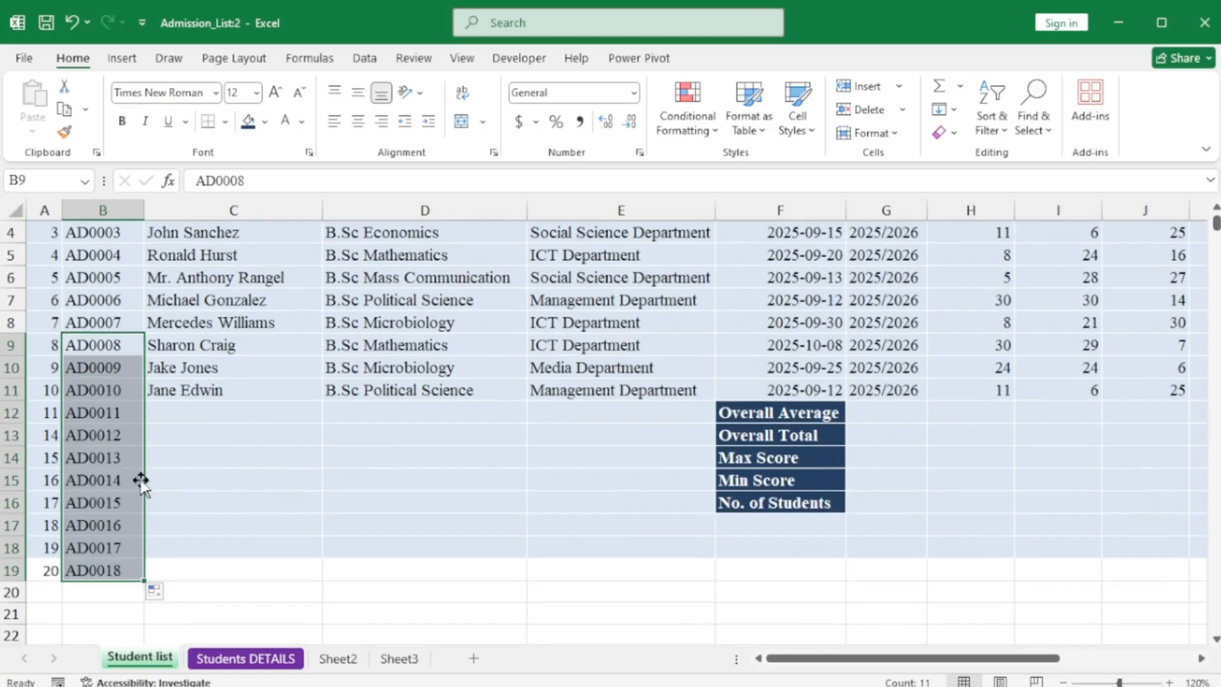
On Sheet2, enter Monday in D5 and autofill the weekdays across row 5 to Sunday in J5
{"action": "left_click", "coordinate": [337, 658]}
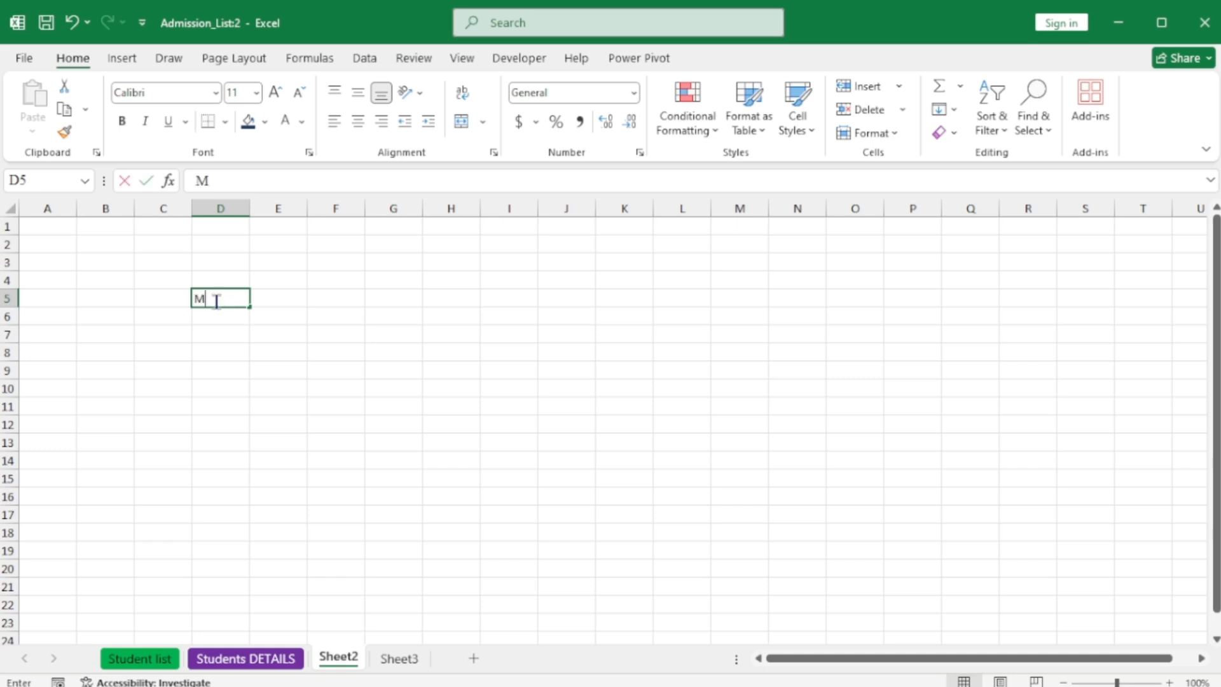
{"action": "type", "text": "Monday"}
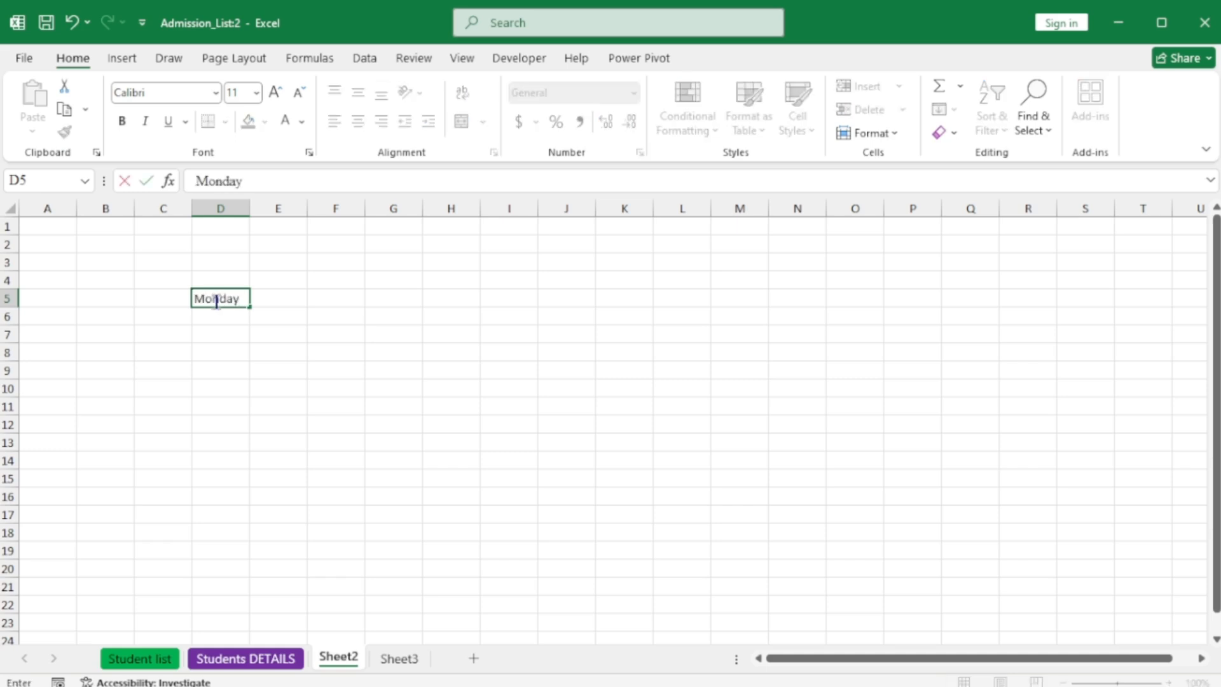
{"action": "key", "text": "Tab"}
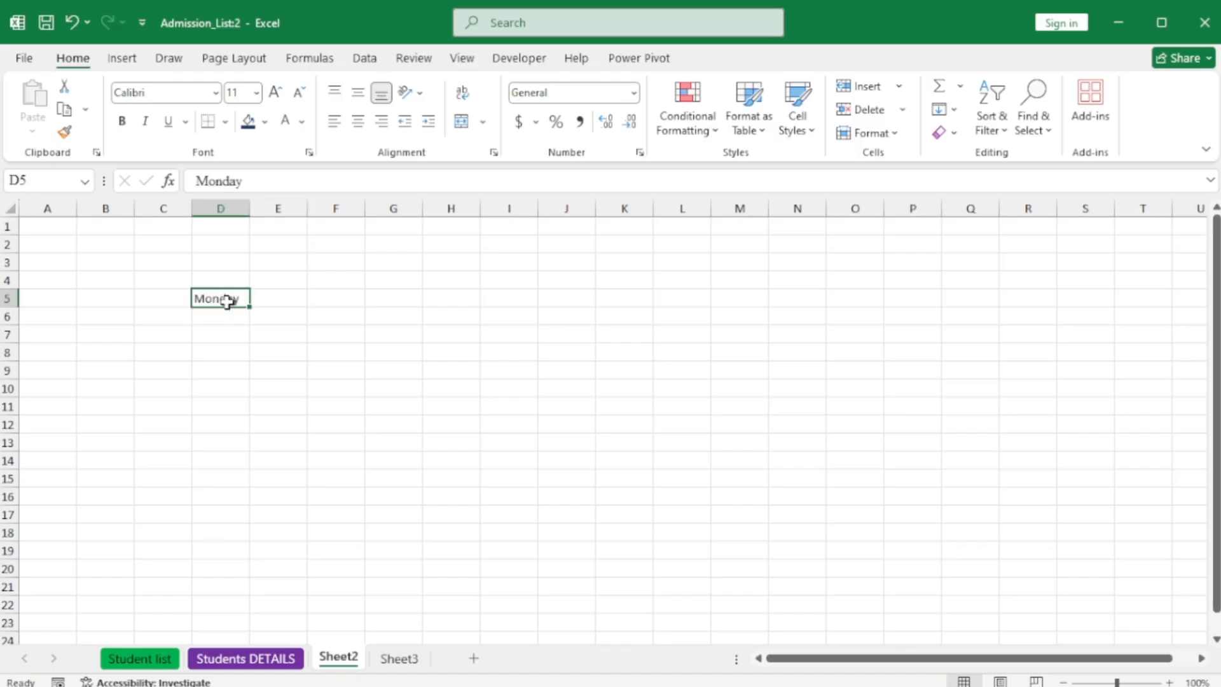
{"action": "left_click_drag", "start_coordinate": [251, 303], "coordinate": [605, 315]}
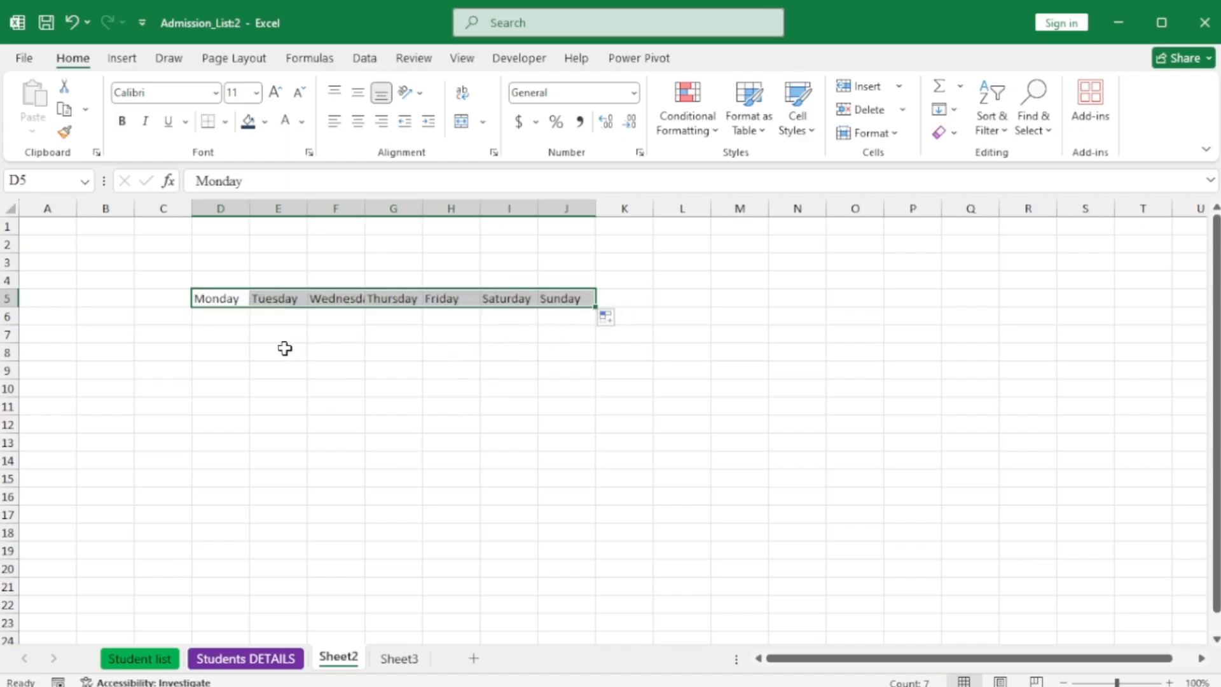
Enter January in B6 and autofill the months down column B to December in B17
{"action": "left_click", "coordinate": [99, 317]}
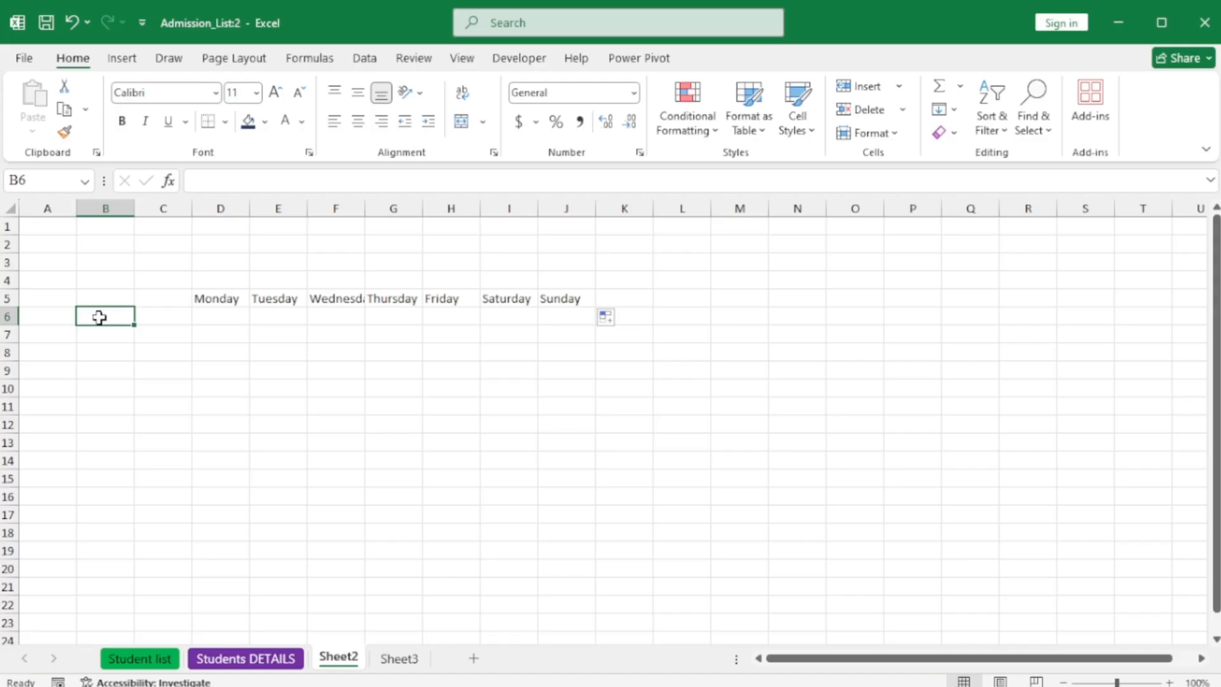
{"action": "type", "text": "January"}
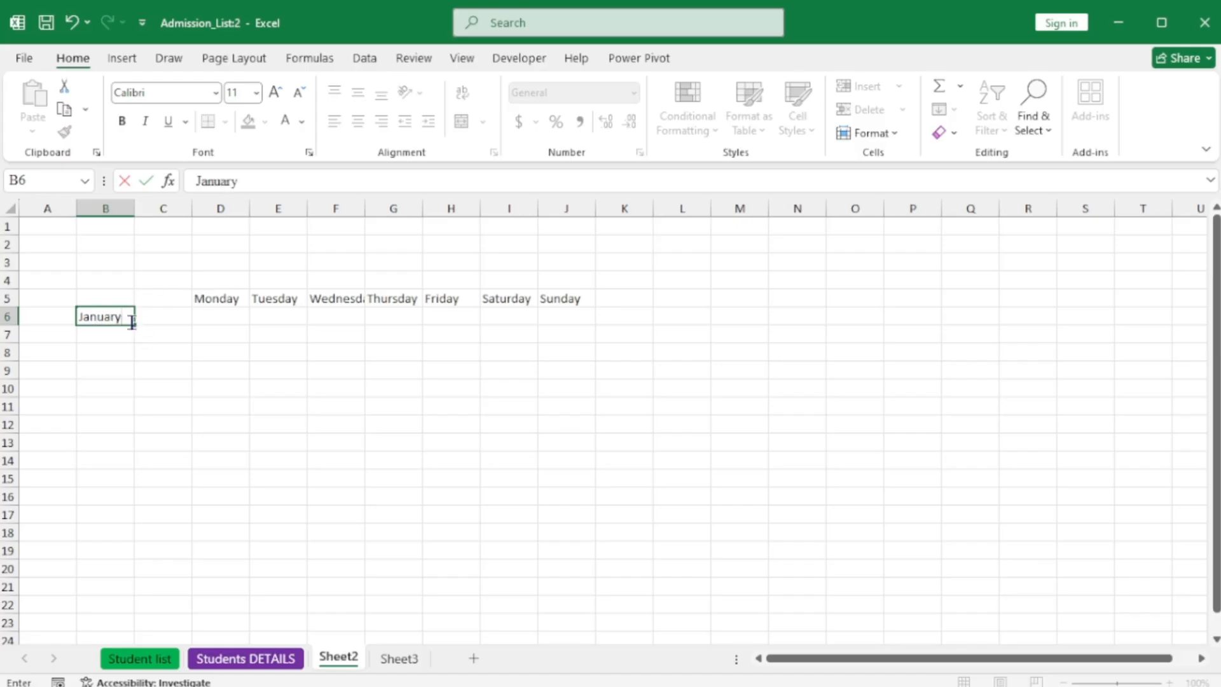
{"action": "left_click_drag", "start_coordinate": [138, 323], "coordinate": [133, 517]}
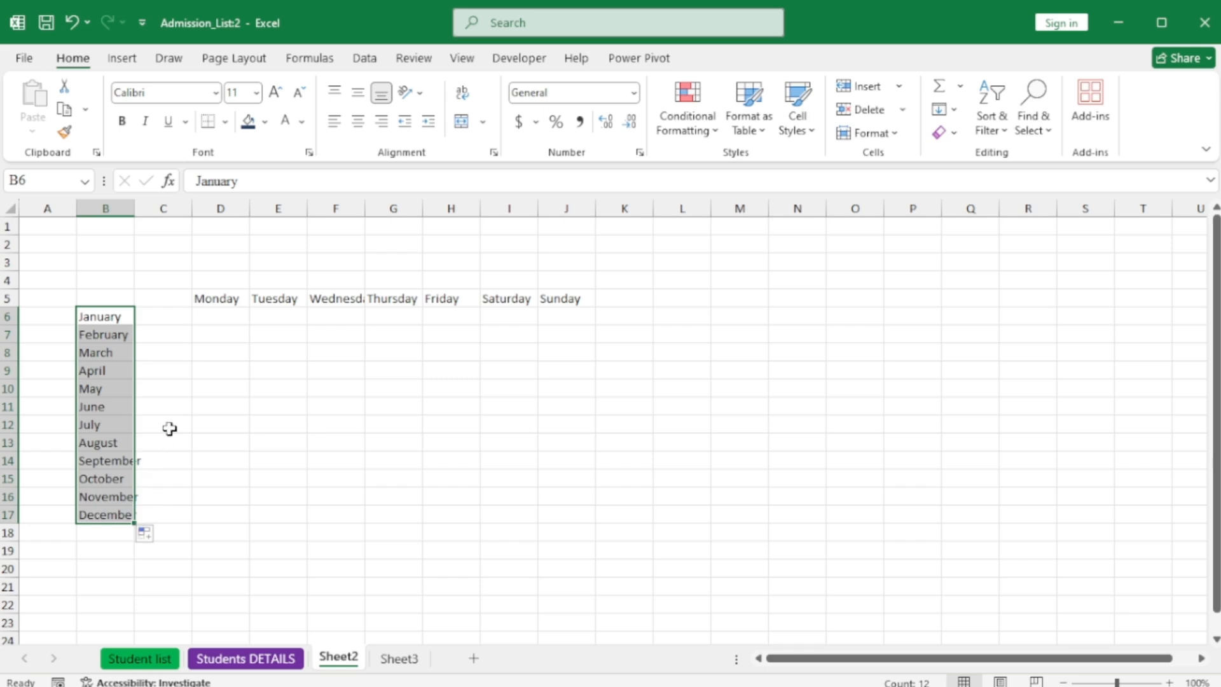
Merge and center F4:G4 above the weekday names and enter the heading Week 1
{"action": "left_click", "coordinate": [318, 278]}
{"action": "left_click_drag", "start_coordinate": [318, 278], "coordinate": [392, 284]}
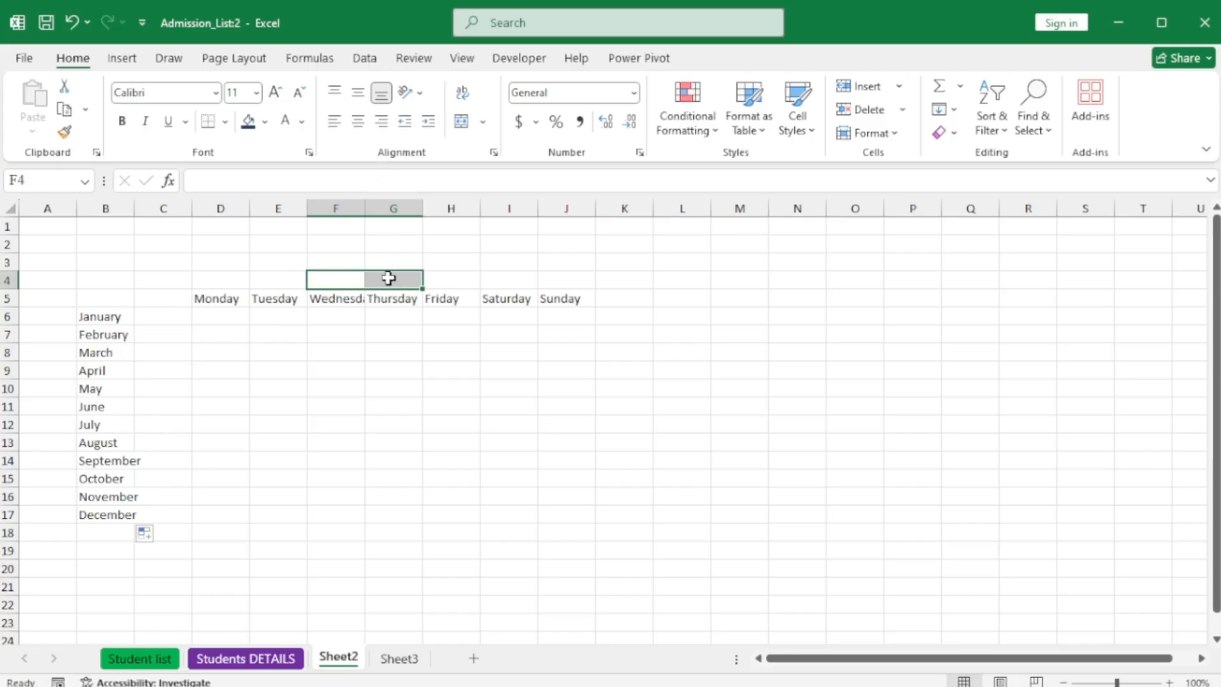
{"action": "left_click", "coordinate": [480, 121]}
{"action": "left_click", "coordinate": [508, 146]}
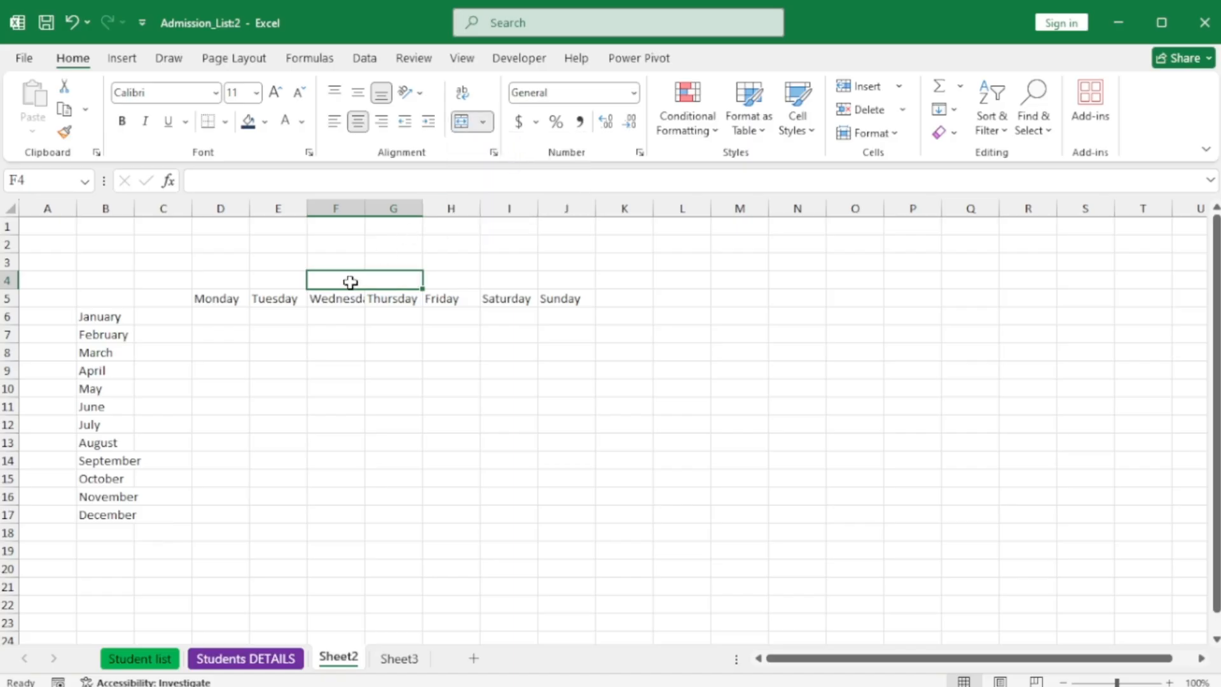
{"action": "type", "text": "Wee"}
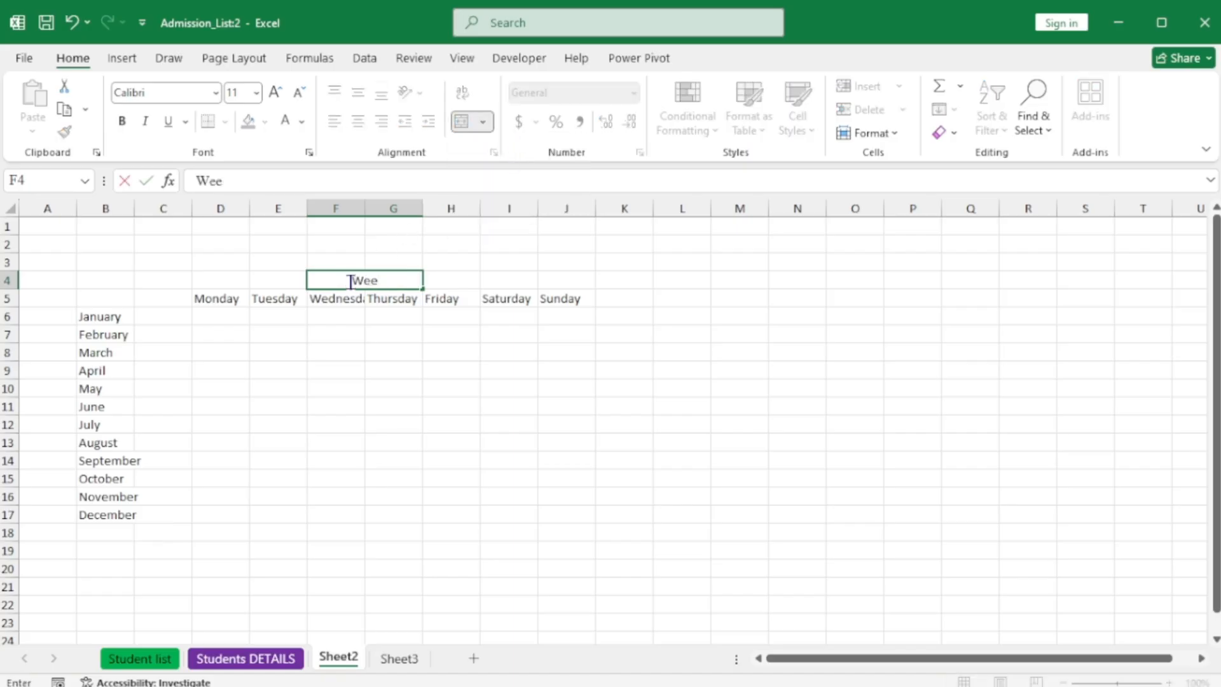
{"action": "type", "text": "k 1"}
{"action": "key", "text": "Return"}
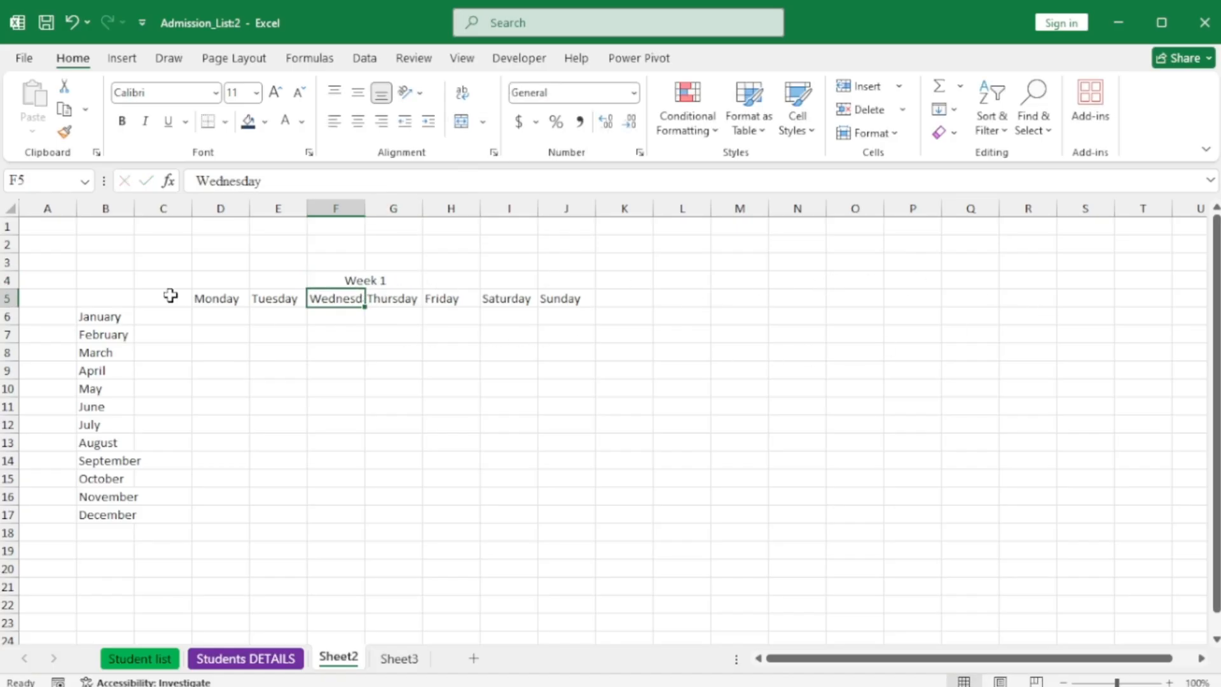
Autofill the Week 1 block C4:K5 across to column AL to produce the Week 2, Week 3 and Week 4 weekday blocks
{"action": "left_click_drag", "start_coordinate": [164, 283], "coordinate": [630, 302]}
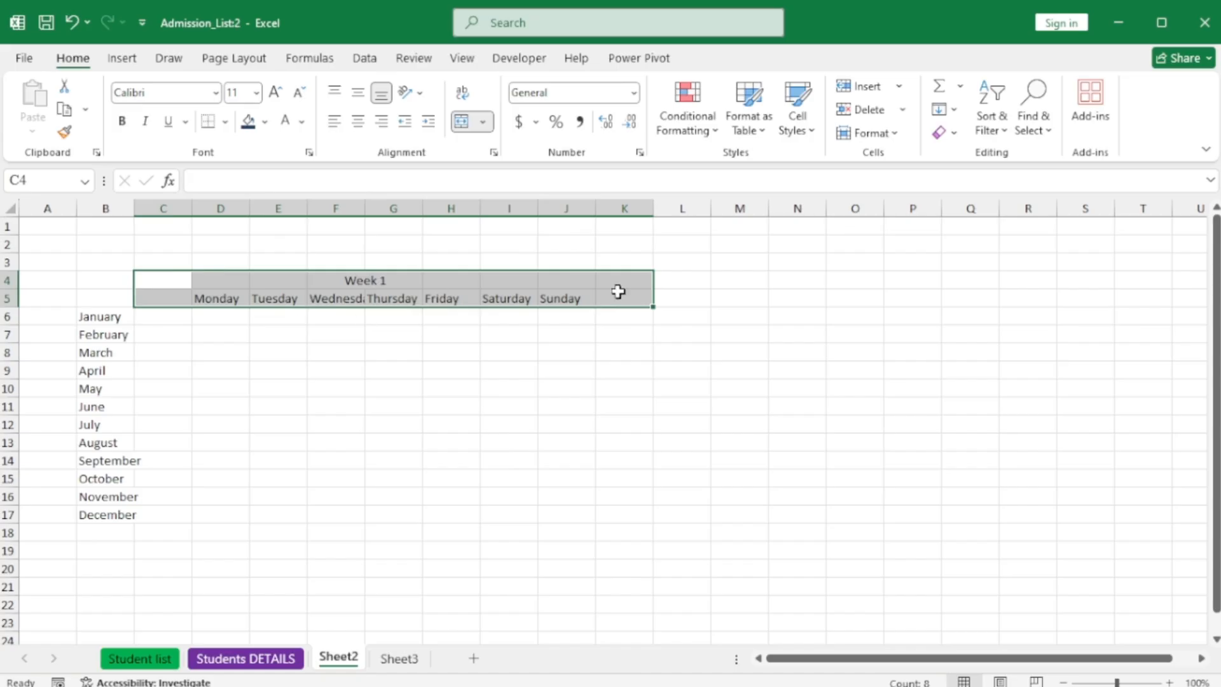
{"action": "left_click_drag", "start_coordinate": [656, 307], "coordinate": [1048, 312]}
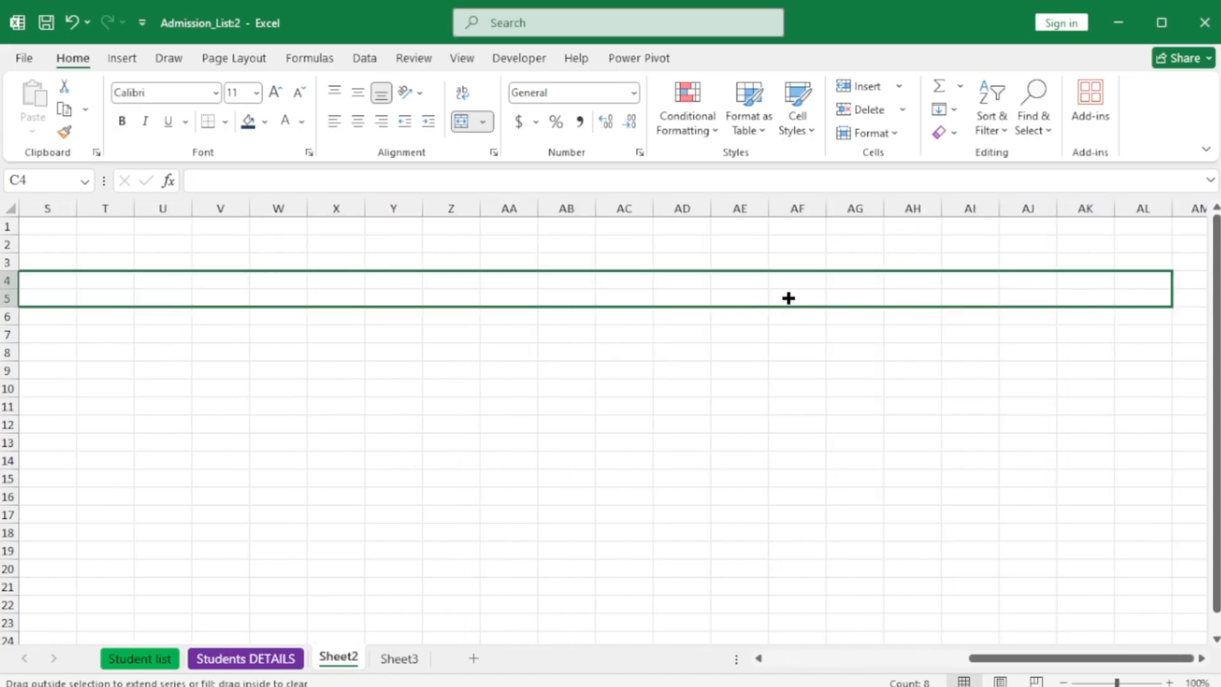
{"action": "left_click_drag", "start_coordinate": [786, 299], "coordinate": [786, 299]}
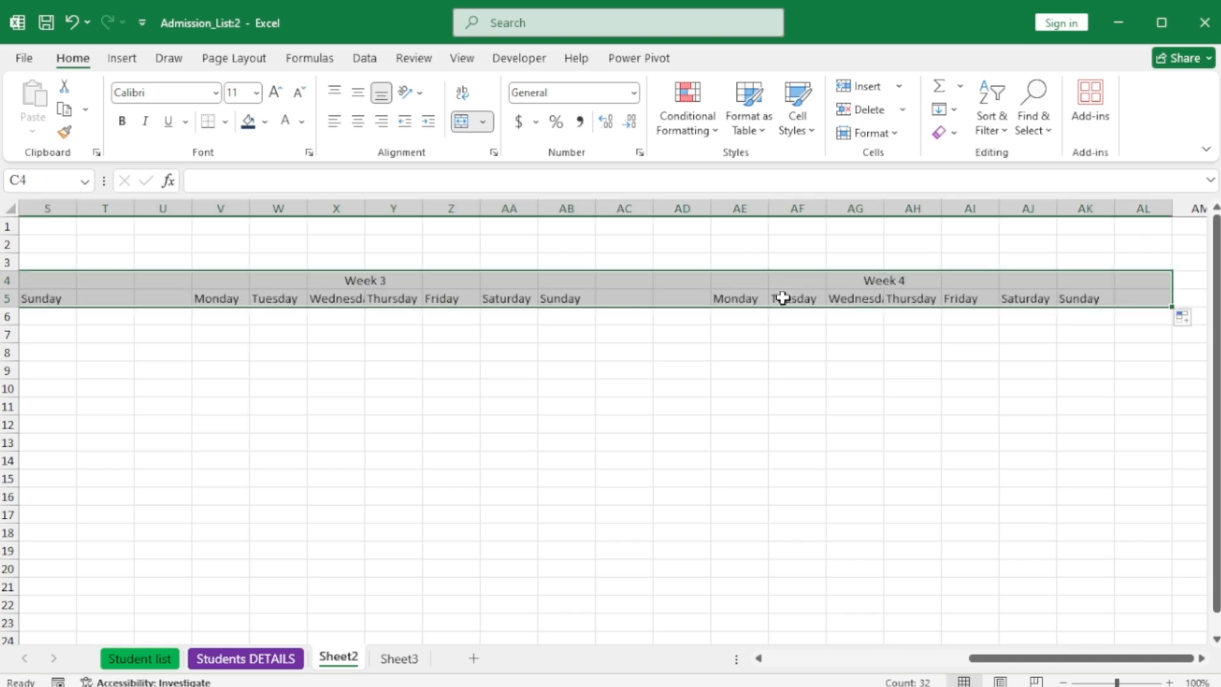
{"action": "left_click_drag", "start_coordinate": [1095, 665], "coordinate": [893, 666]}
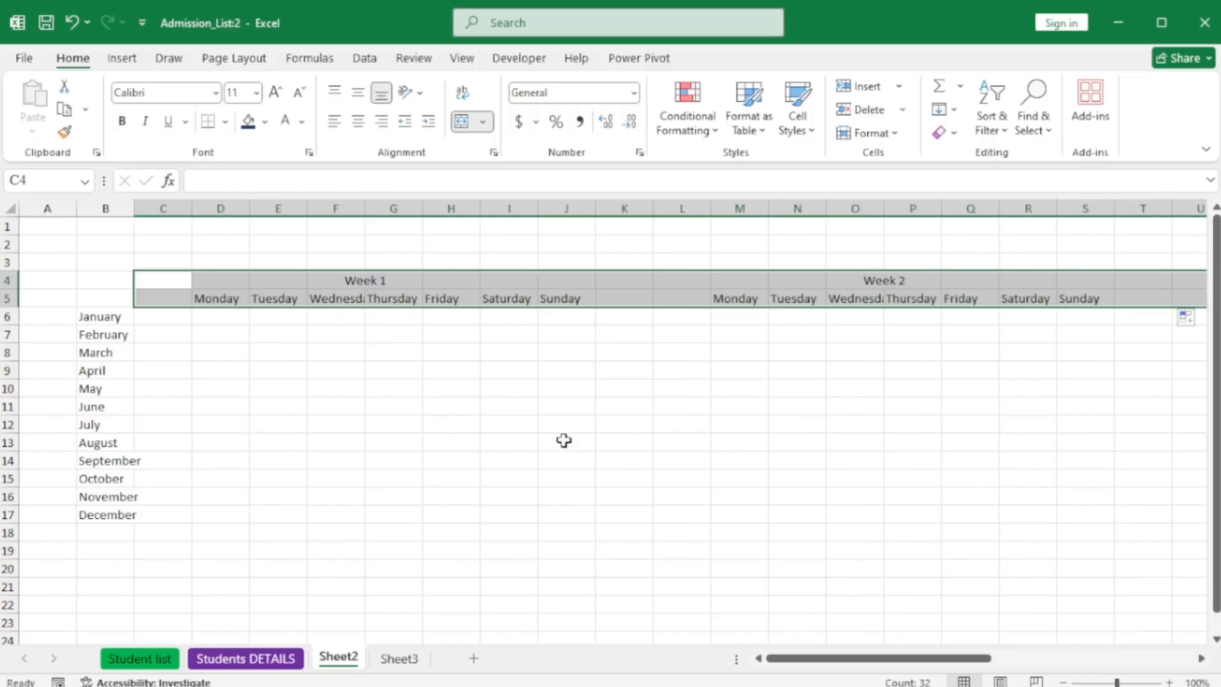